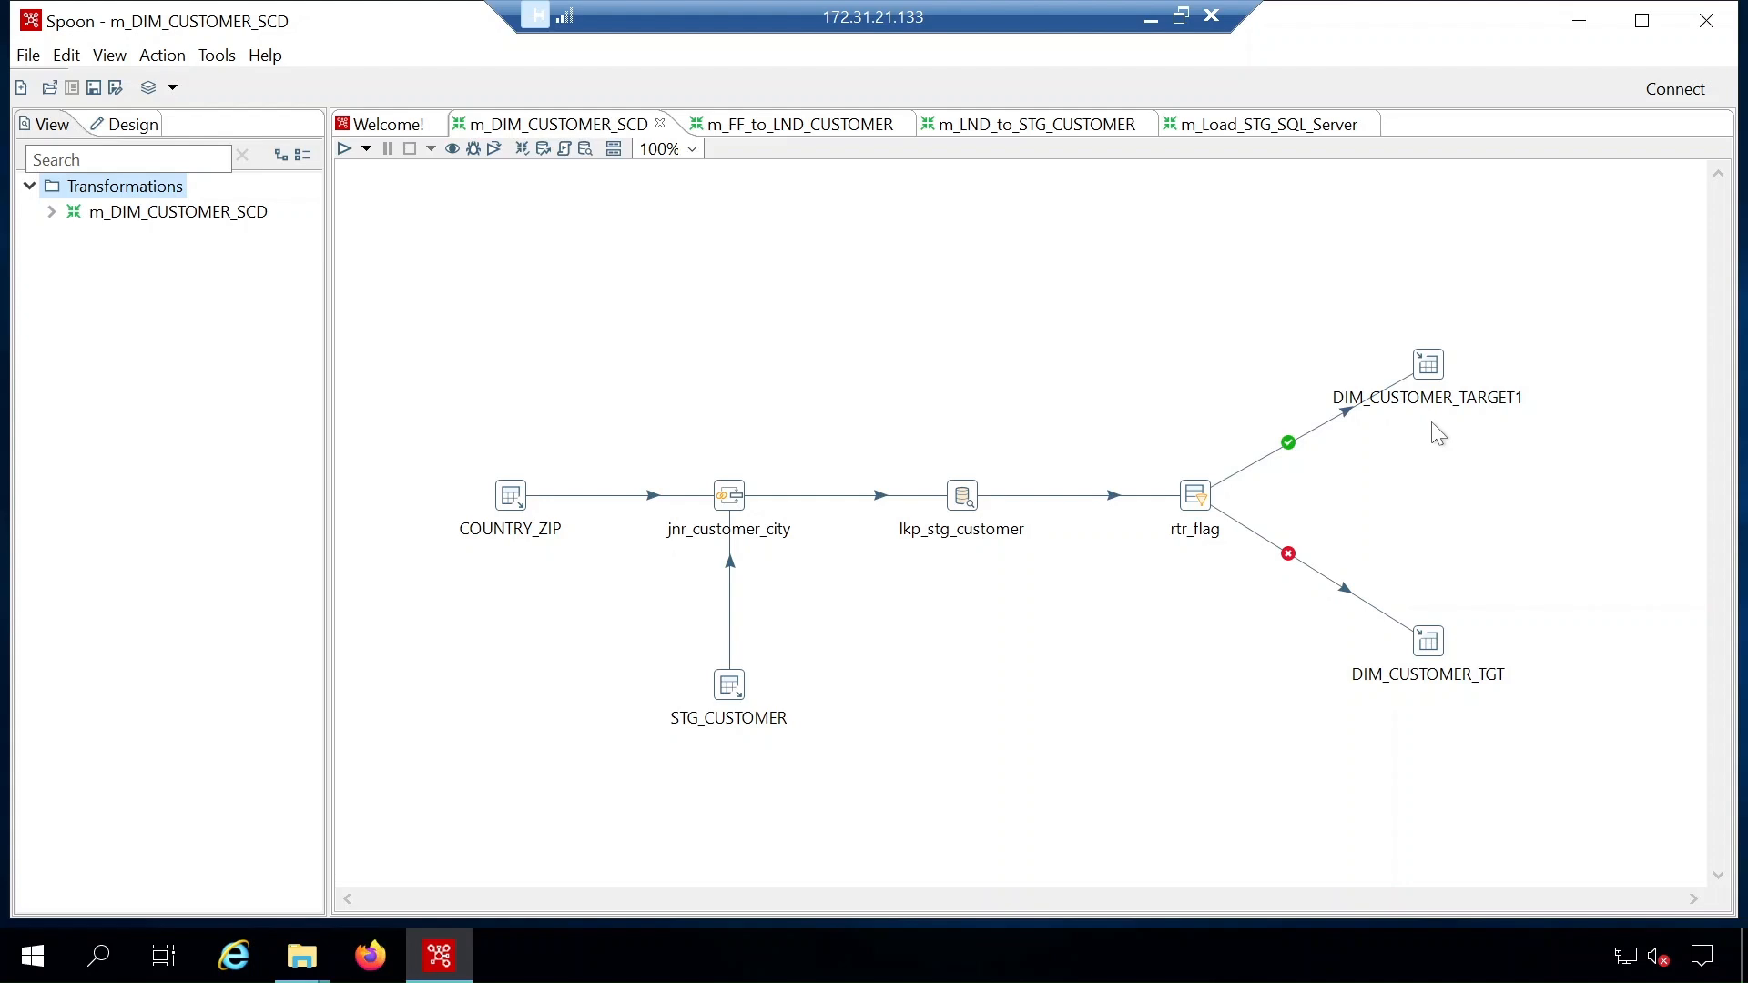
- Look through the m_FF_to_LND_CUSTOMER, m_LND_to_STG_CUSTOMER and m_Load_STG_SQL_Server transformations in turn
click(816, 131)
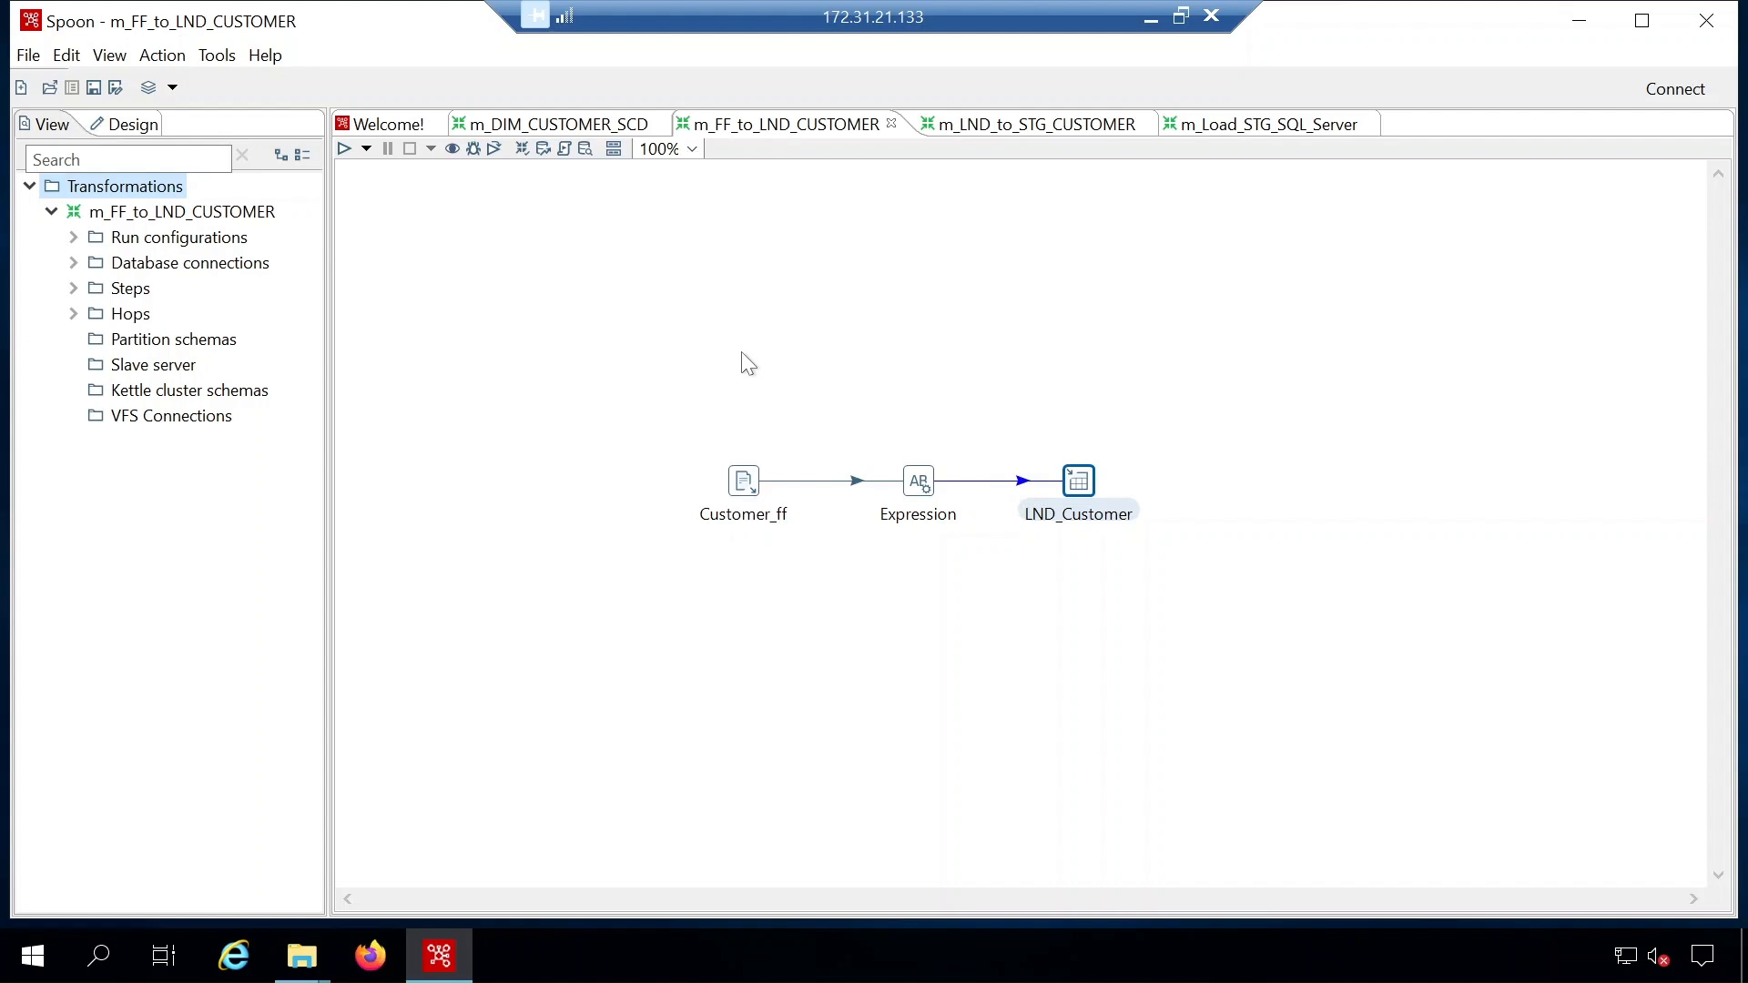
click(1052, 130)
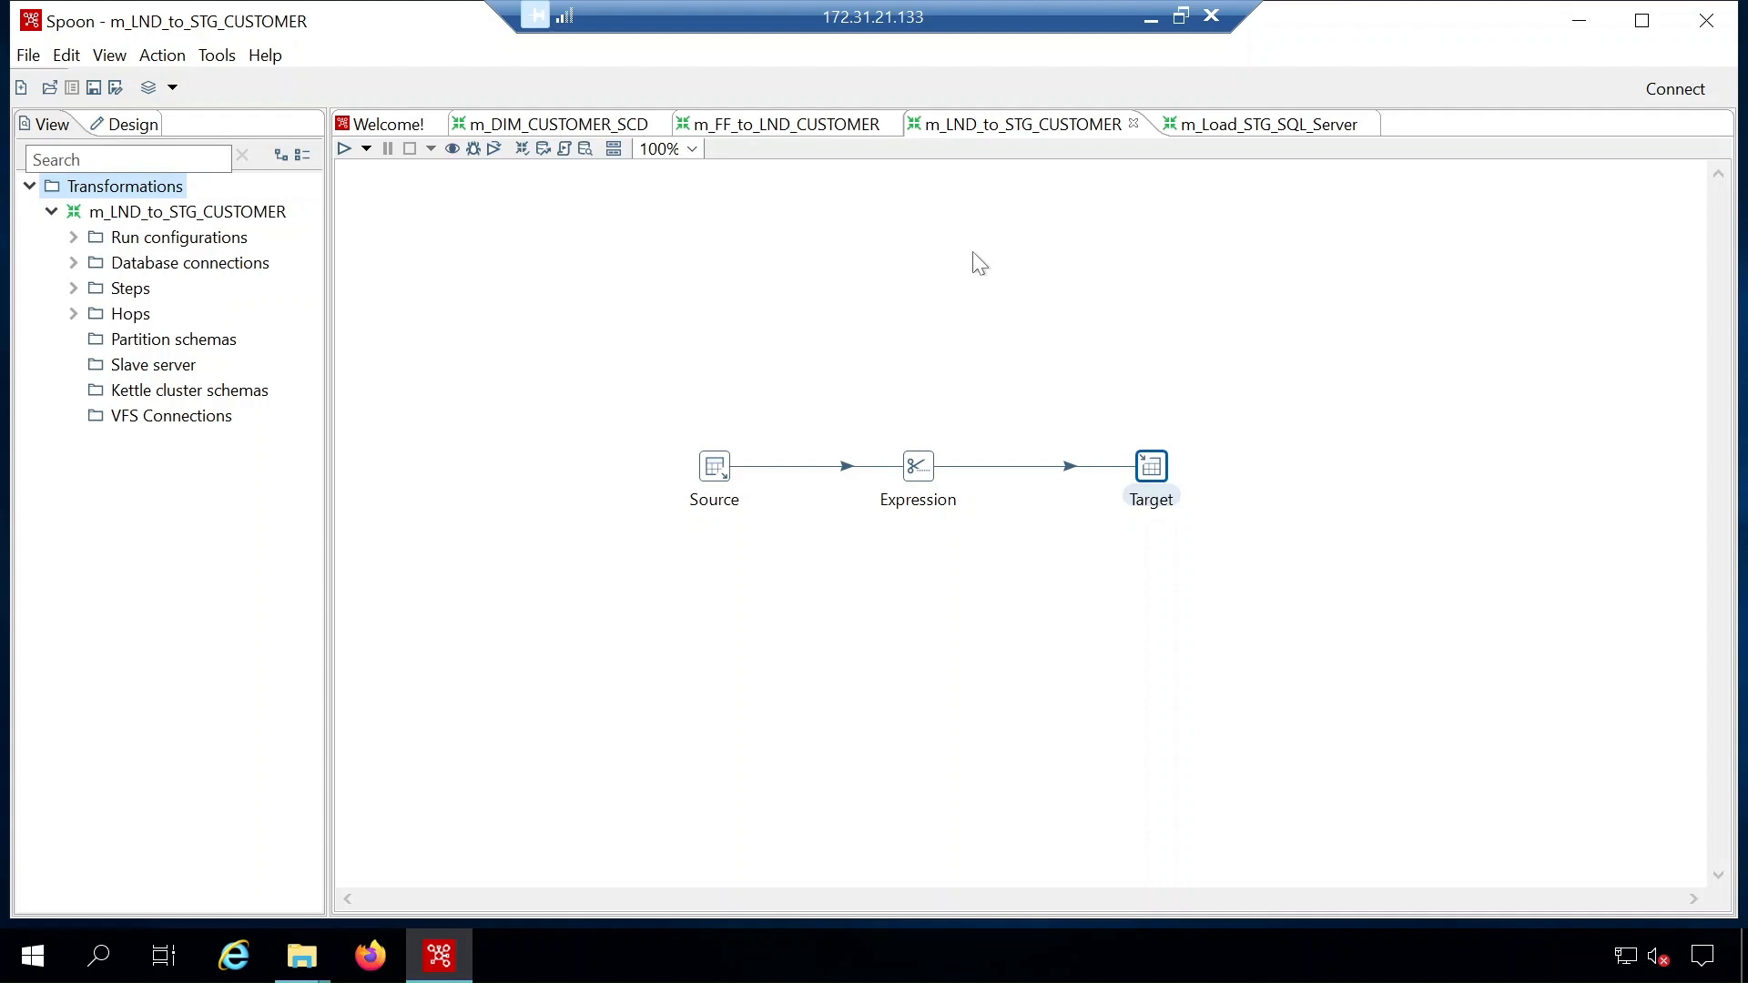
click(1287, 130)
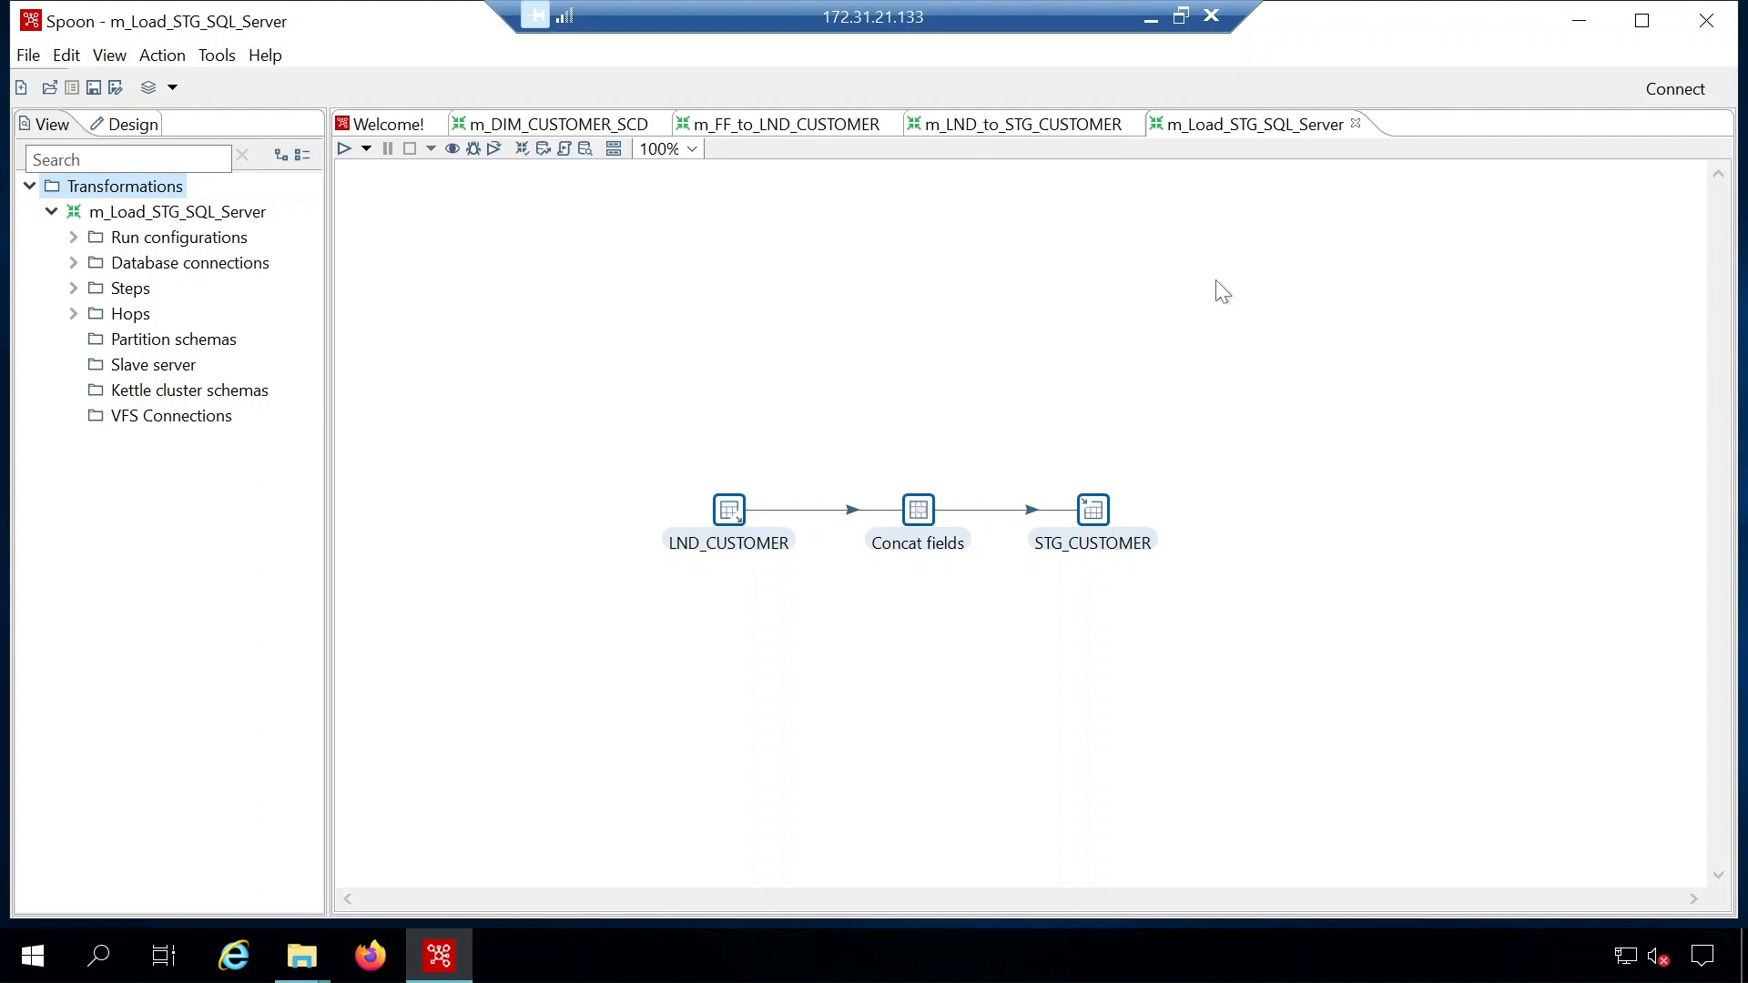
- Export m_Load_STG_SQL_Server to XML and filter the file list to *.ktr files
click(29, 55)
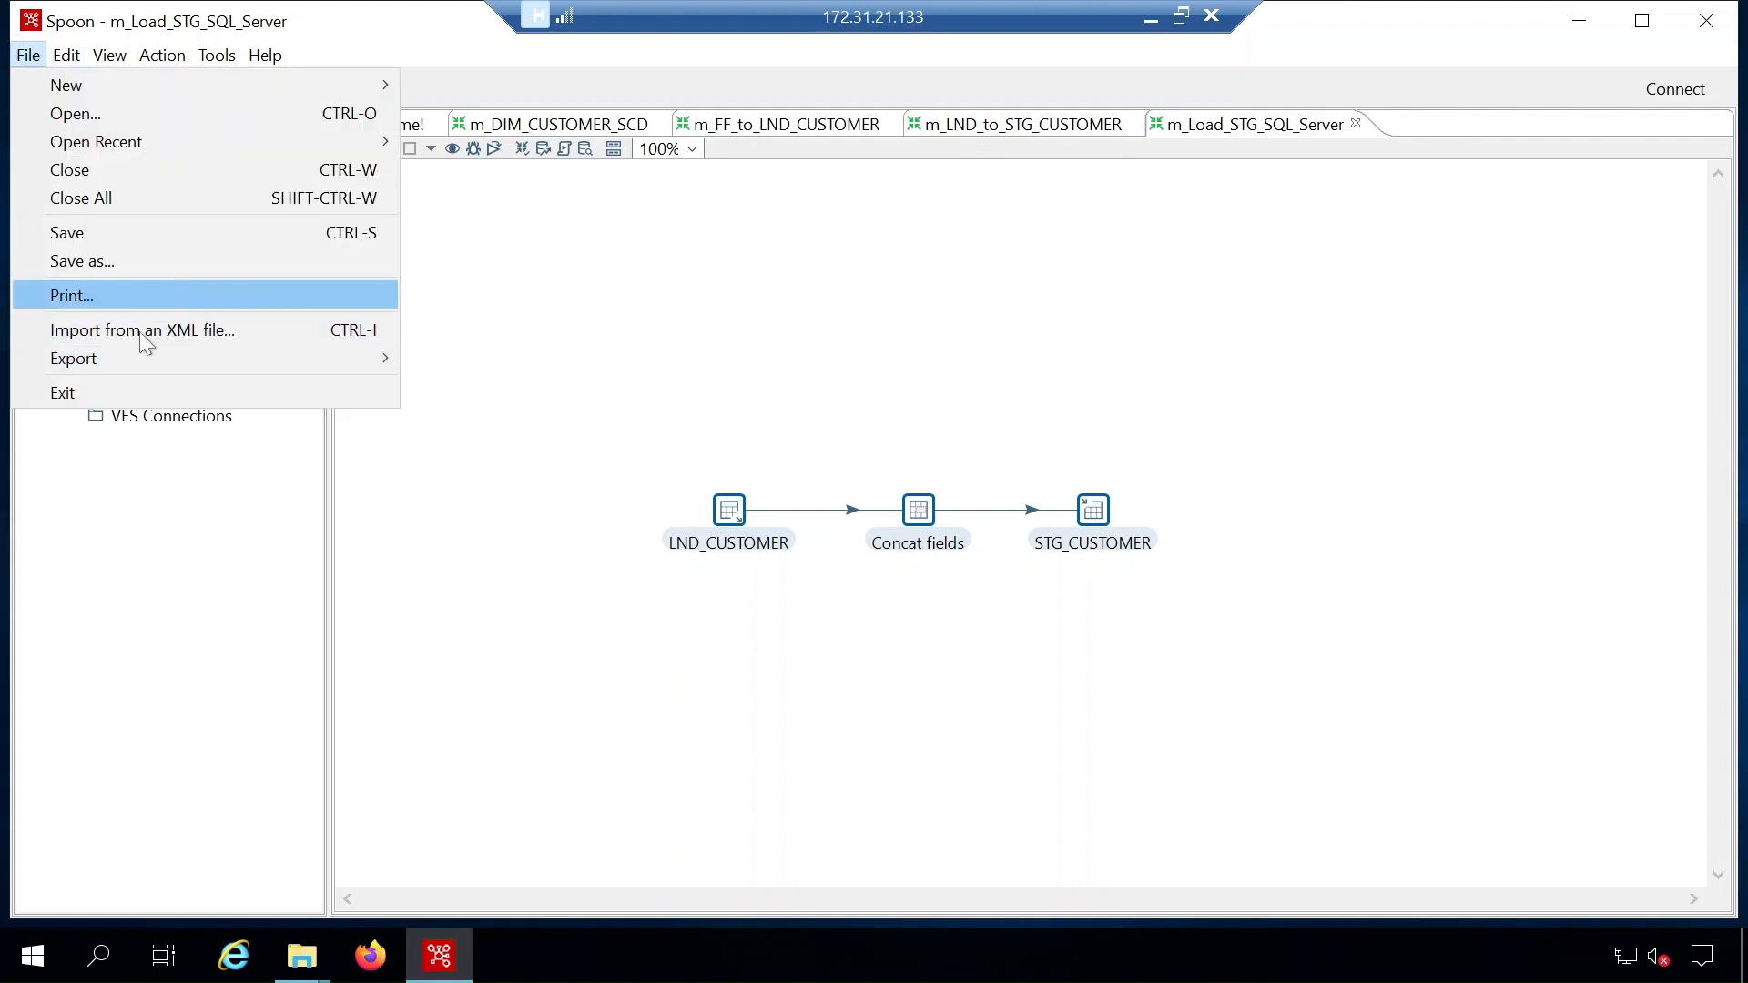
mouse_move(133, 356)
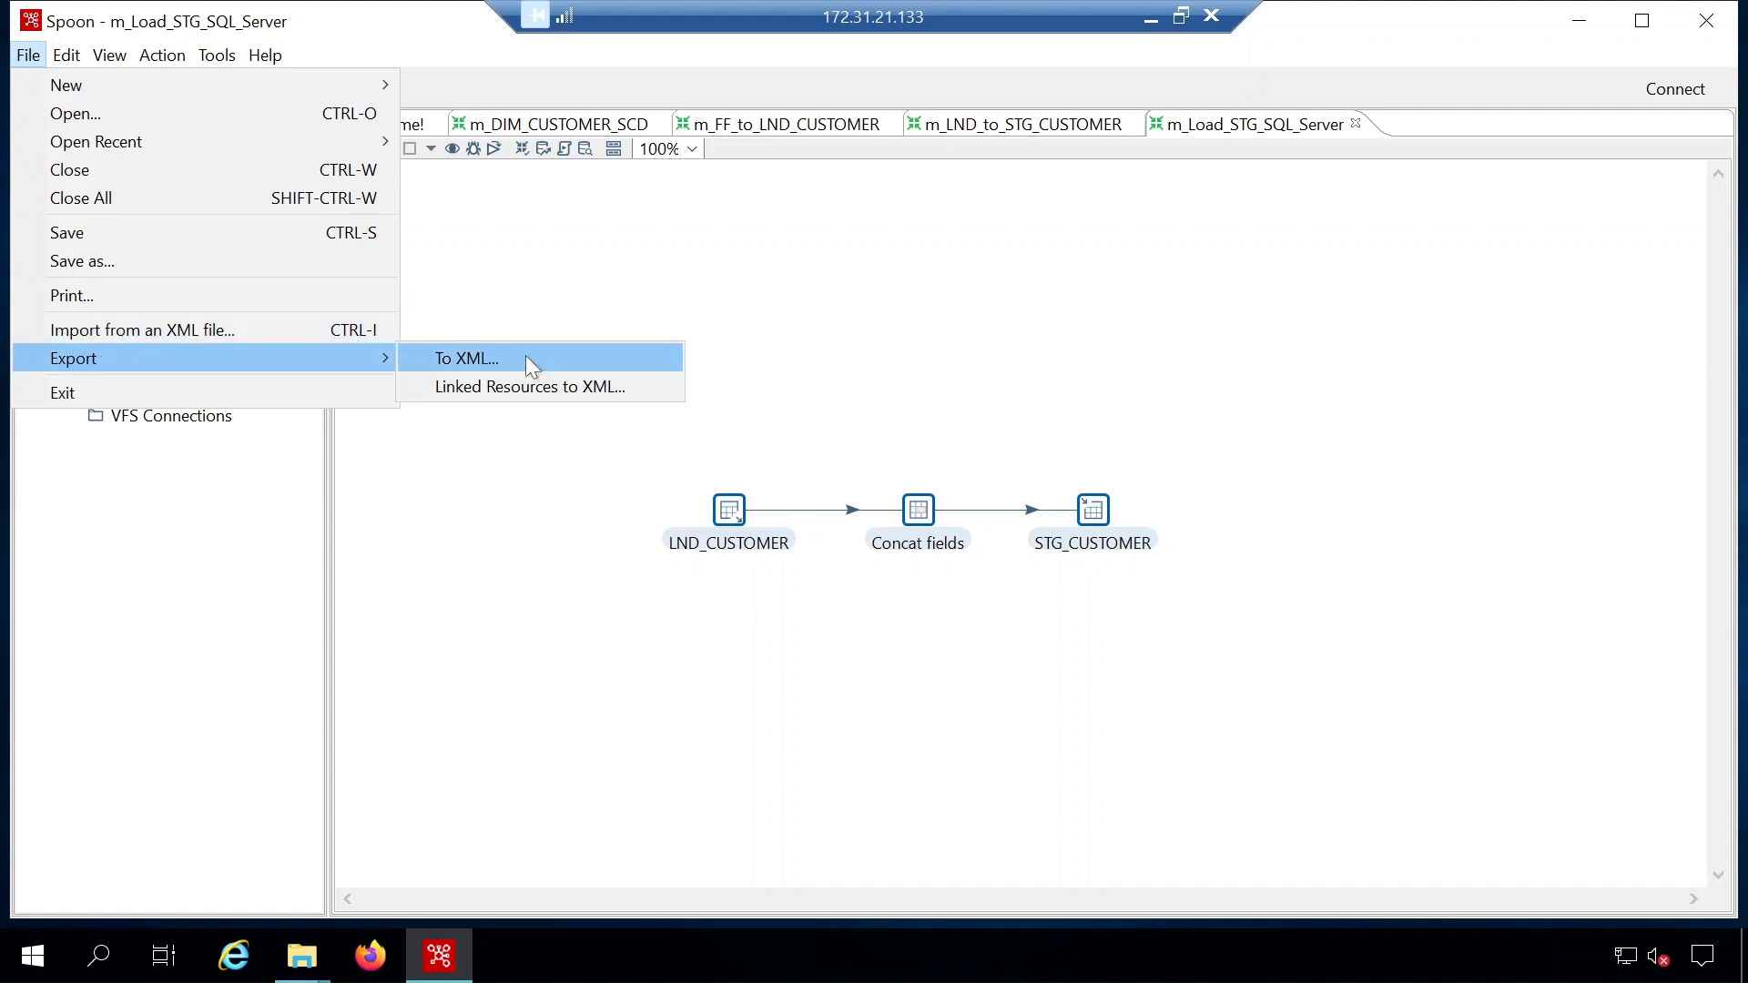
click(526, 355)
click(1087, 621)
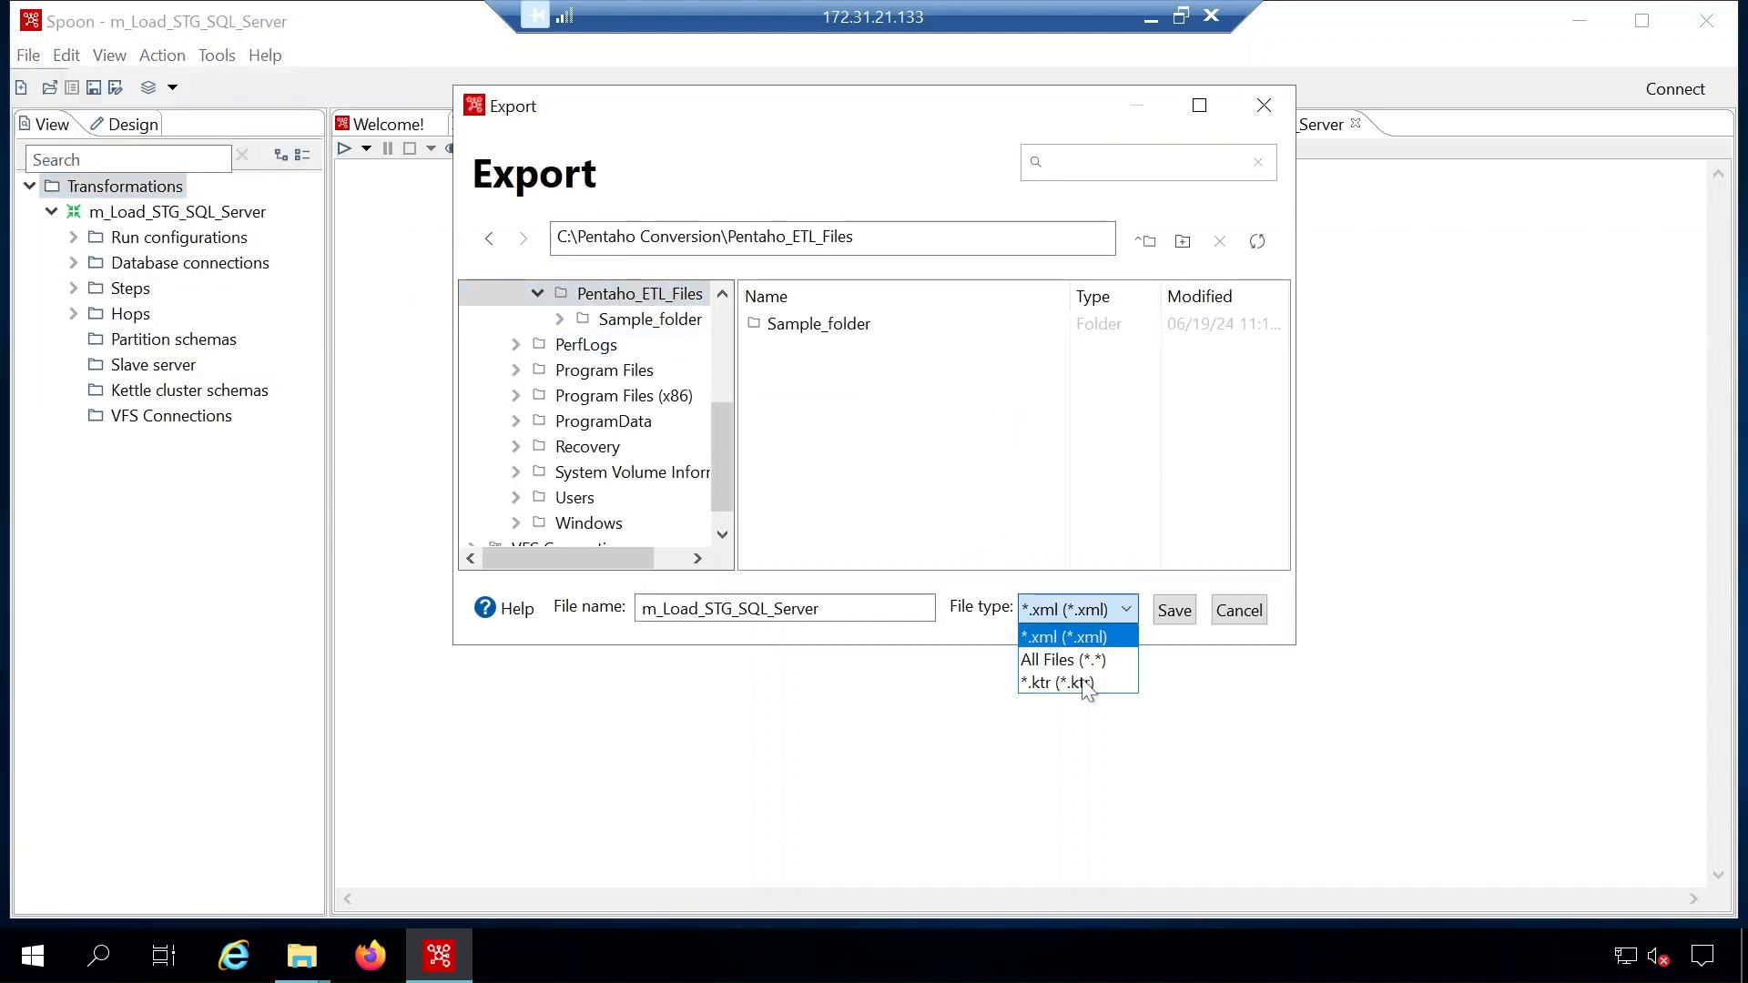
click(1089, 683)
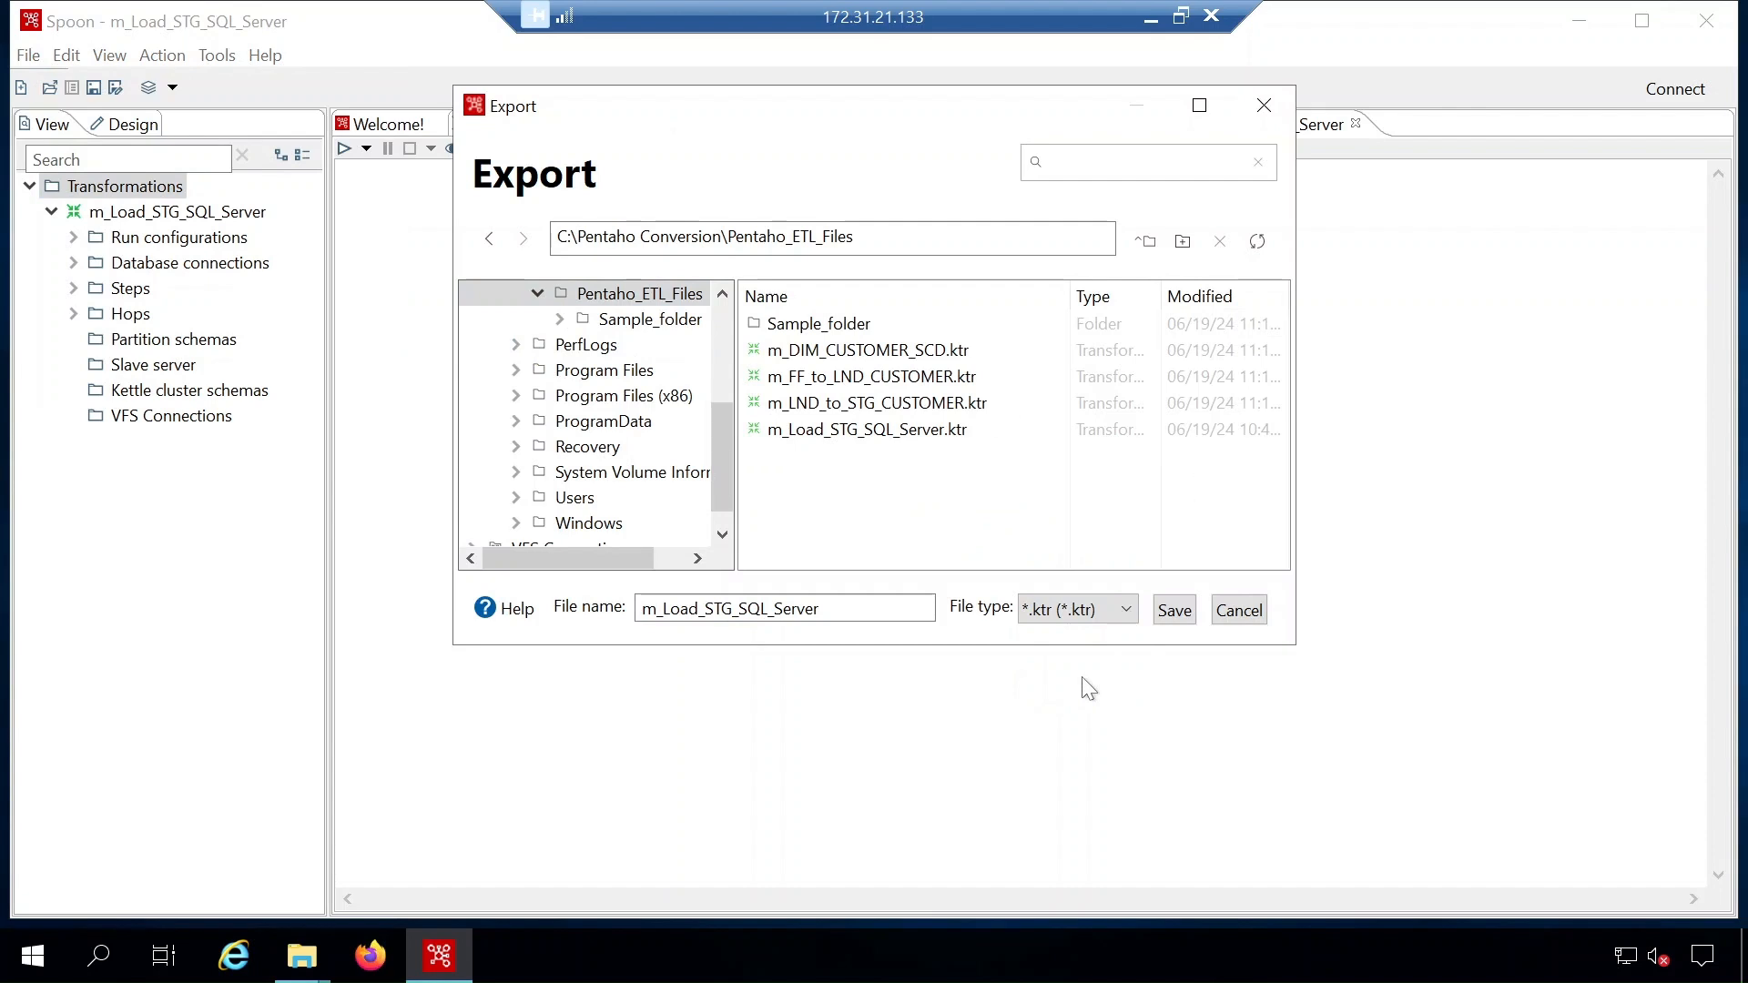
- Select the four .ktr files in D:\Pentaho_to_Talend\Pentaho, then return to the ETL Conversion Tool in Chrome
click(1151, 16)
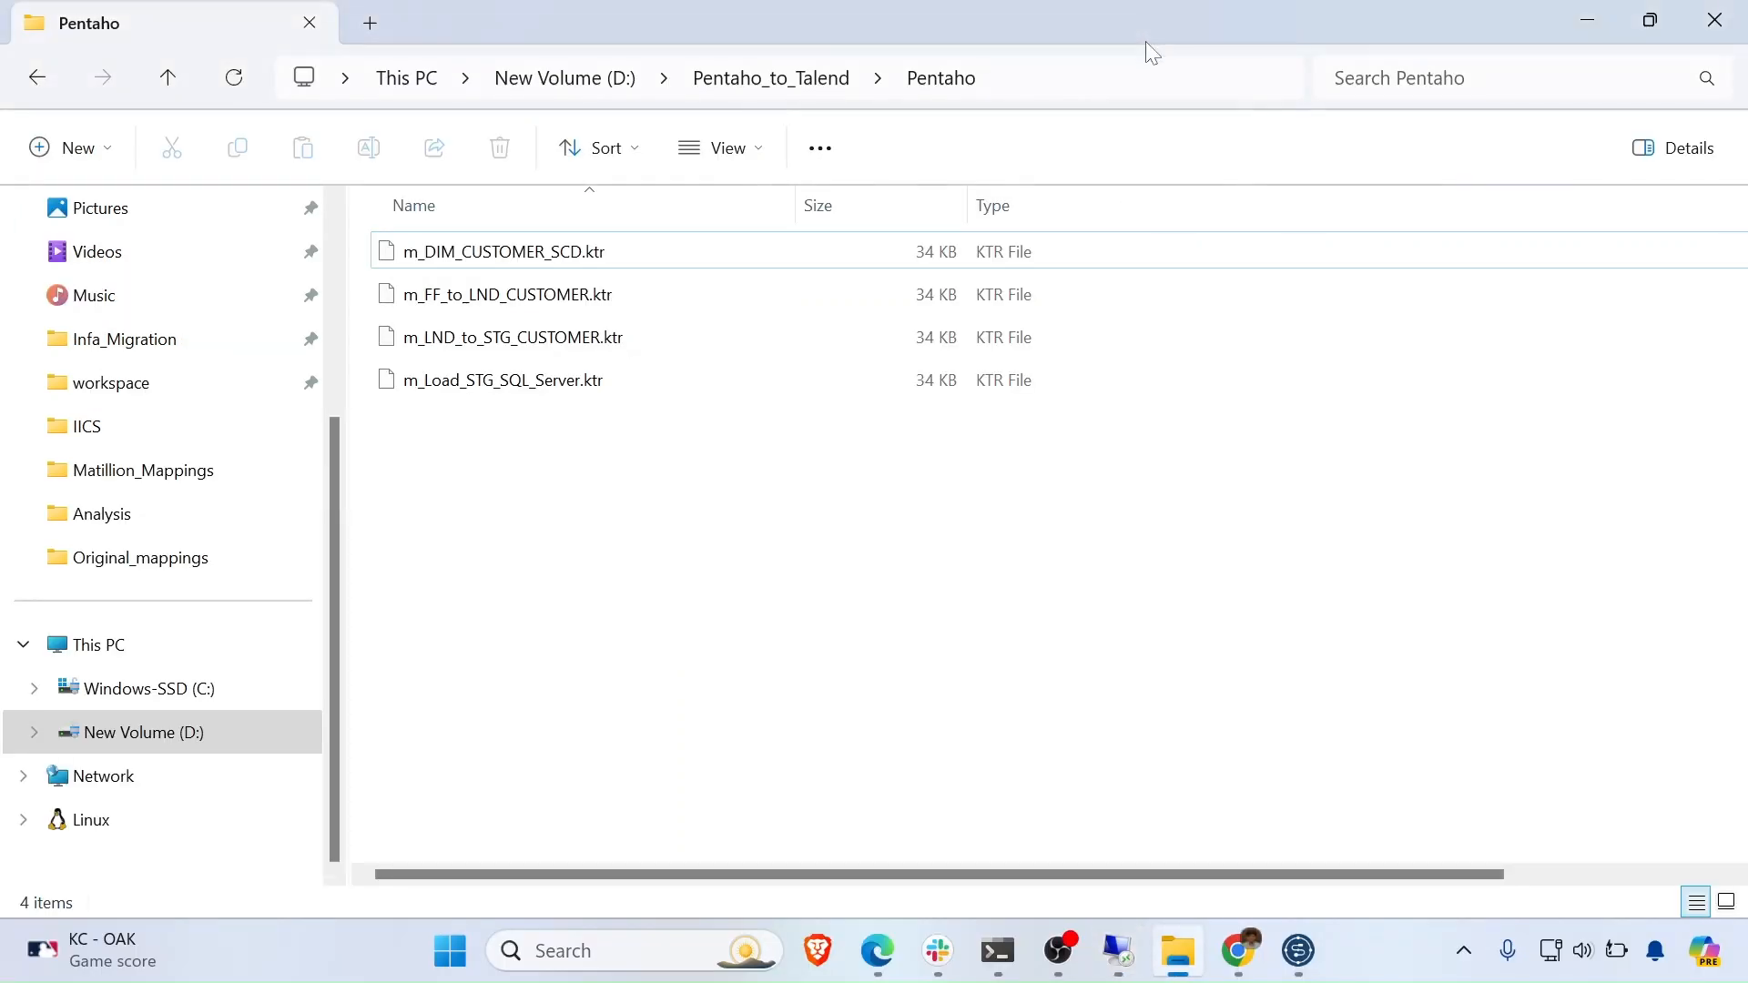
drag(749, 619, 717, 254)
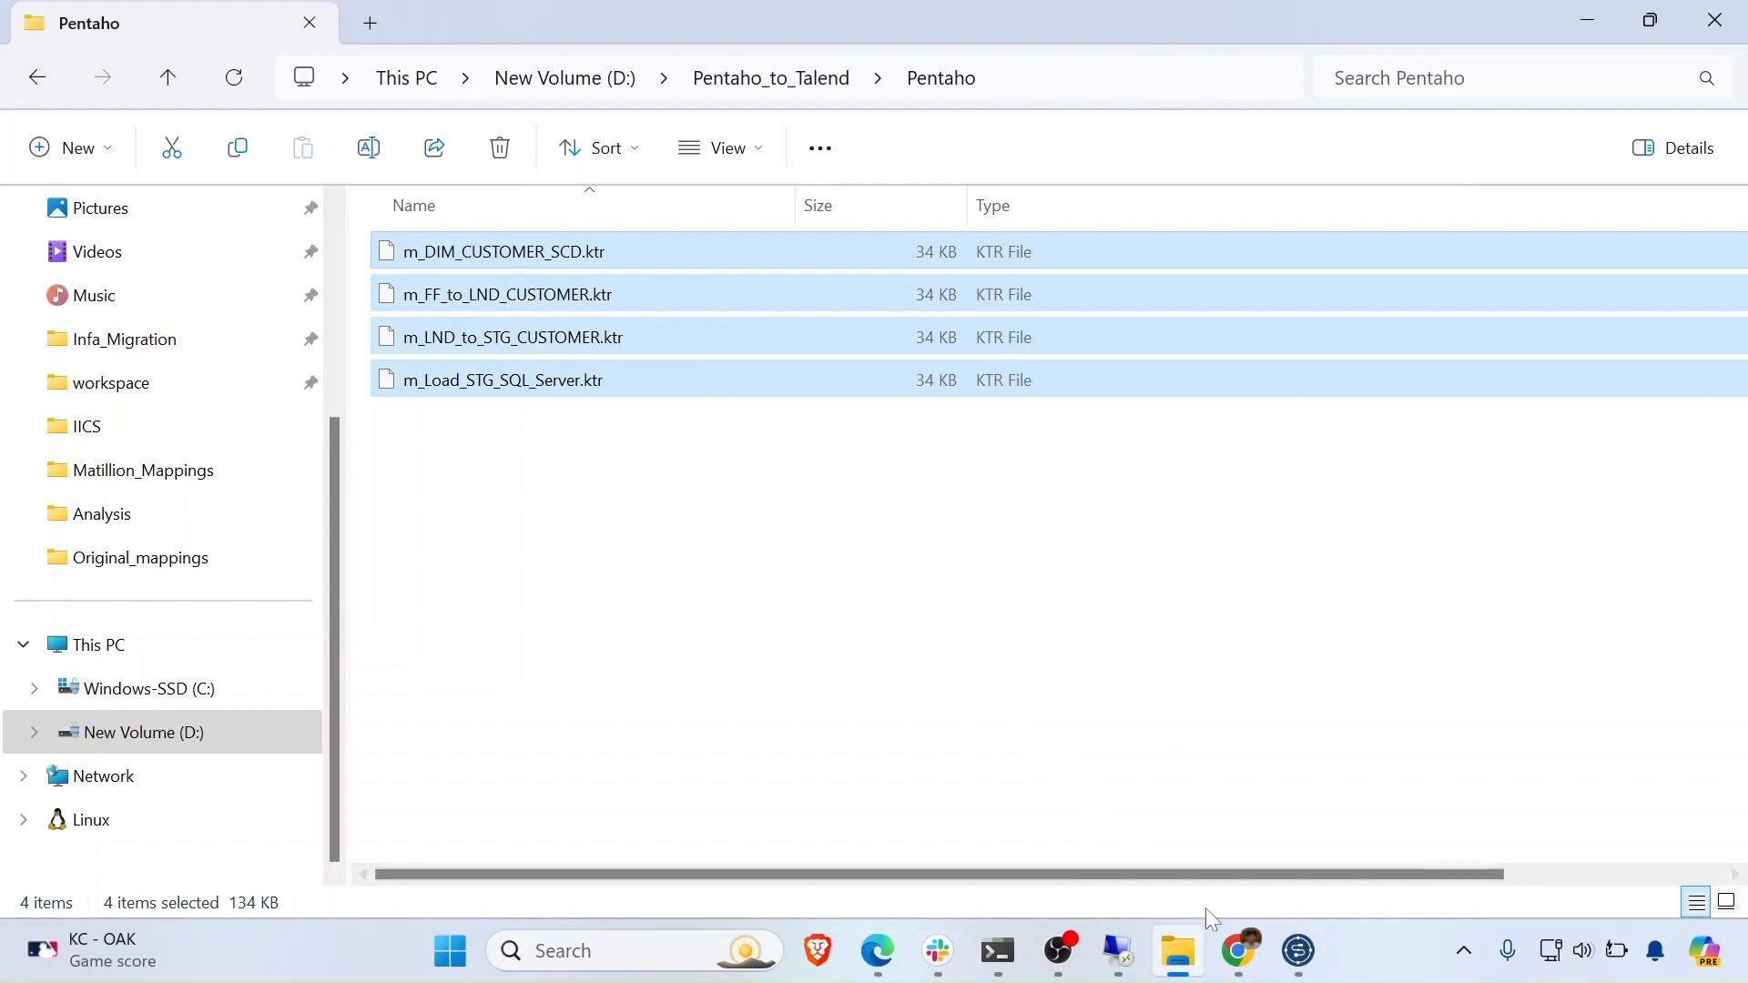
click(1245, 891)
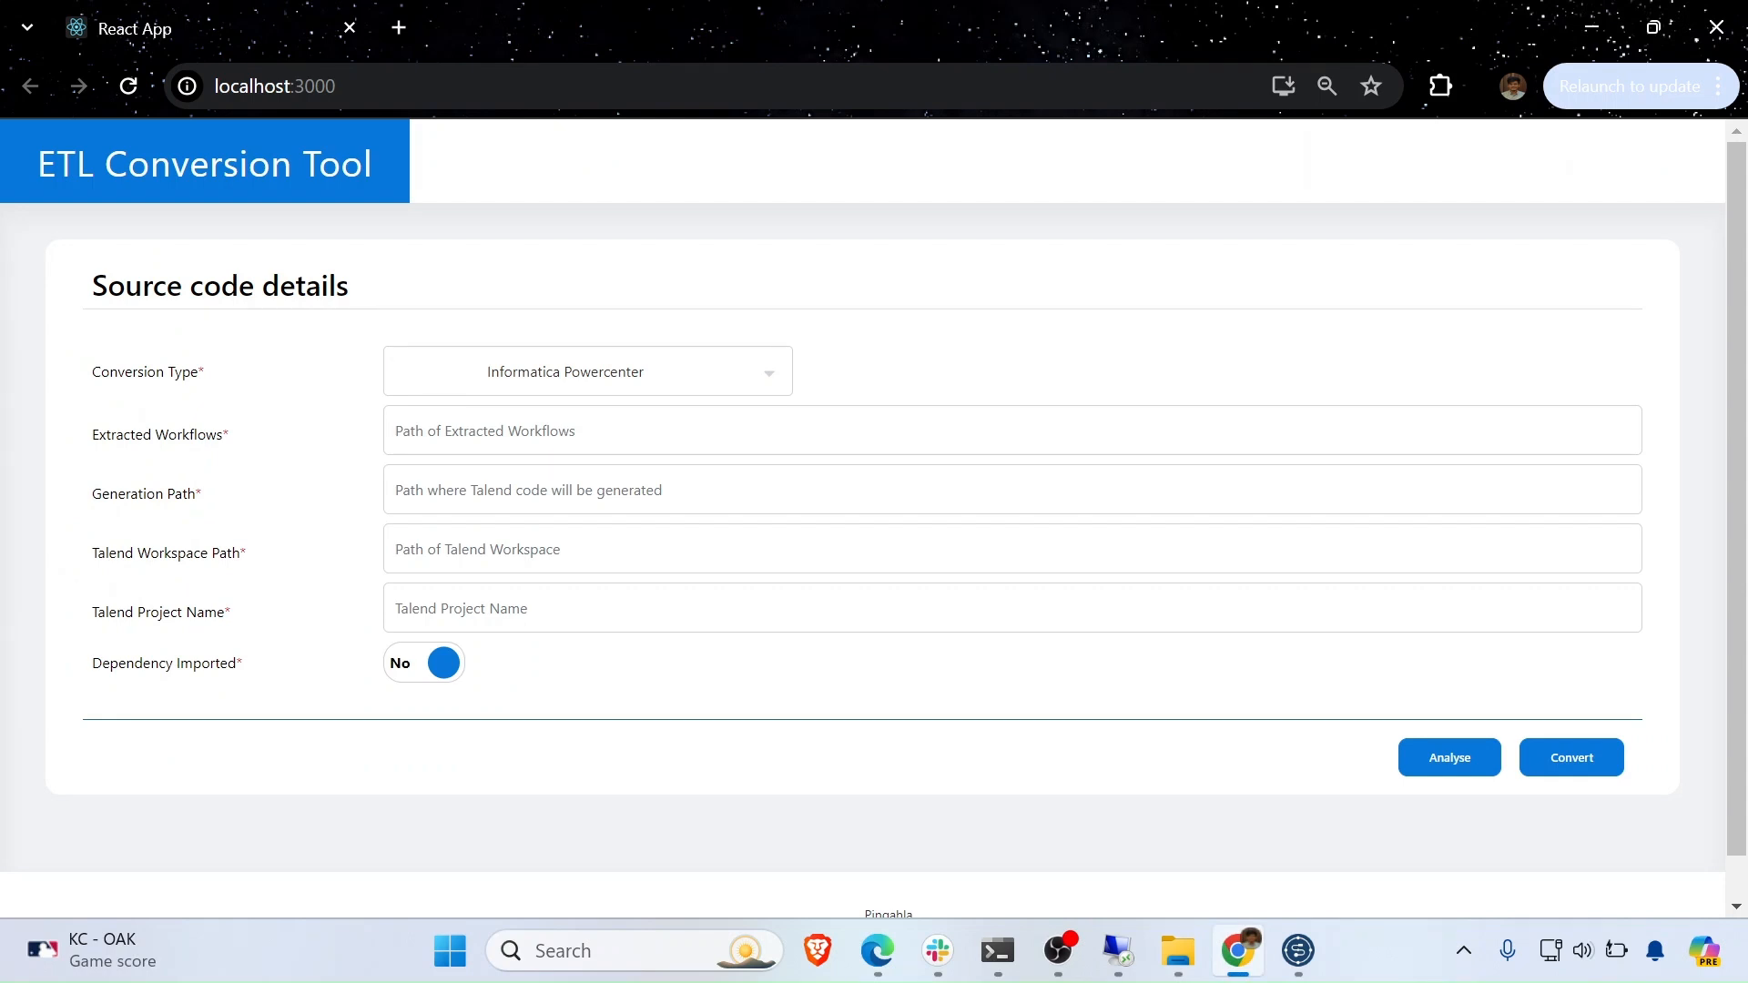
- Set the conversion type to Pentaho to Talend
click(692, 373)
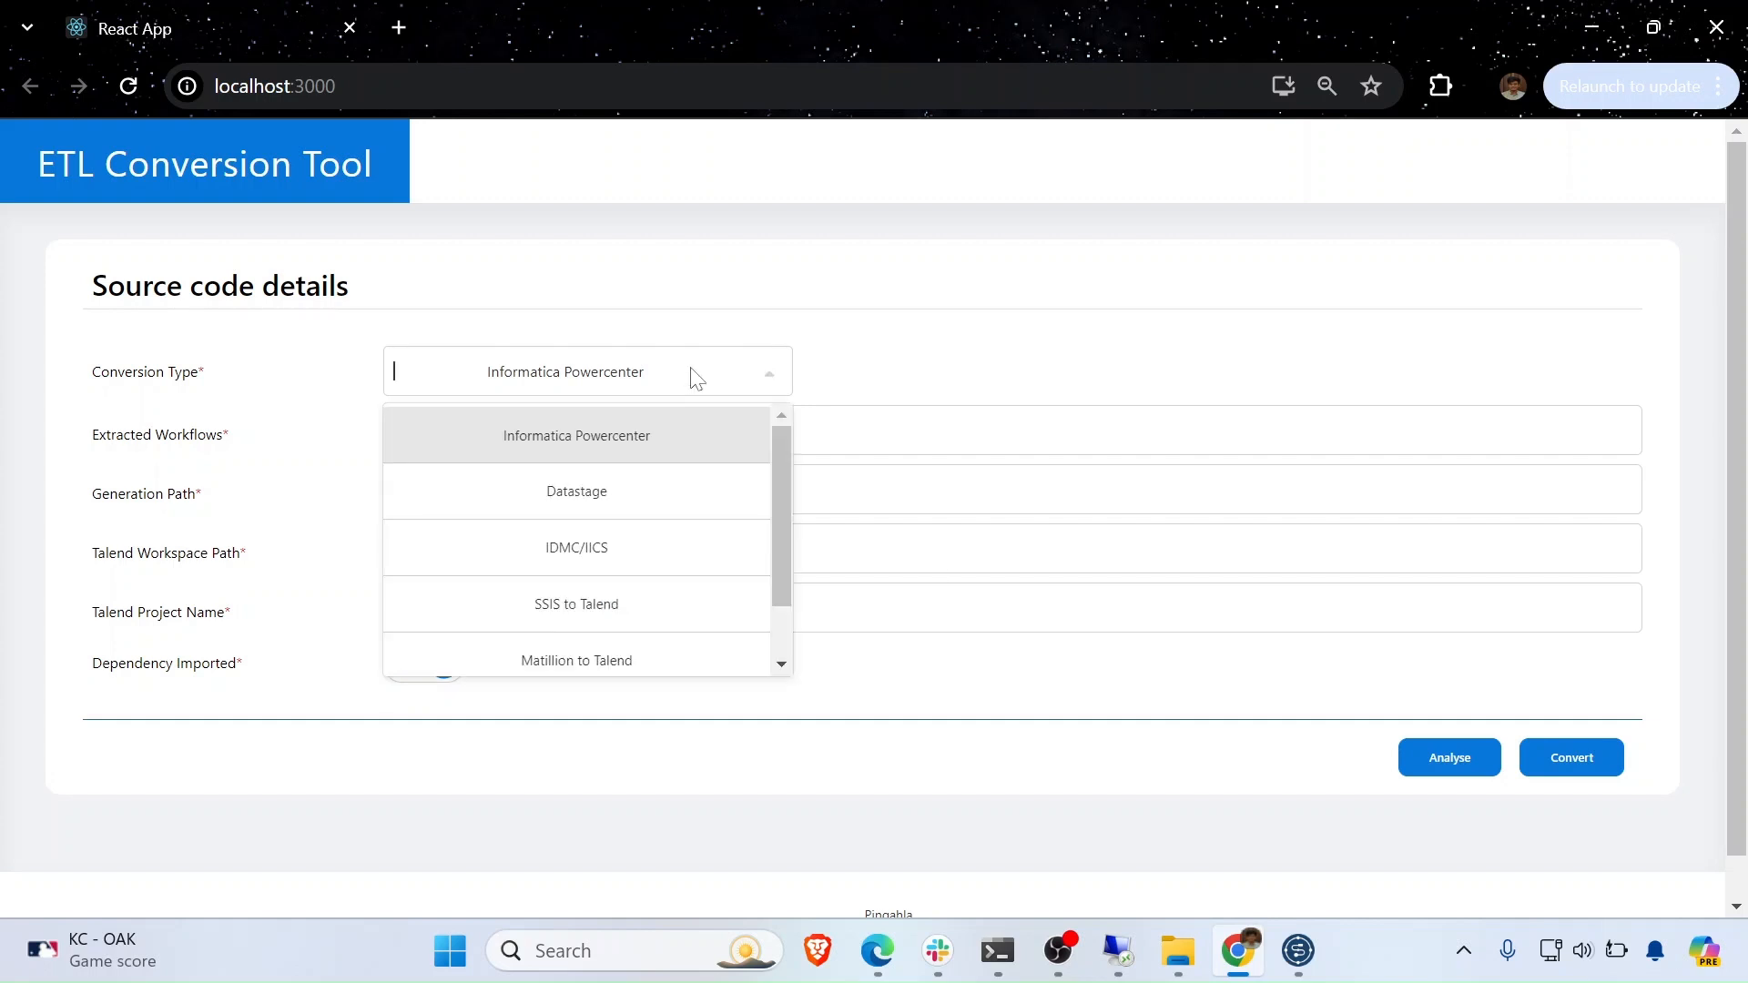
scroll(628, 610, down, 1)
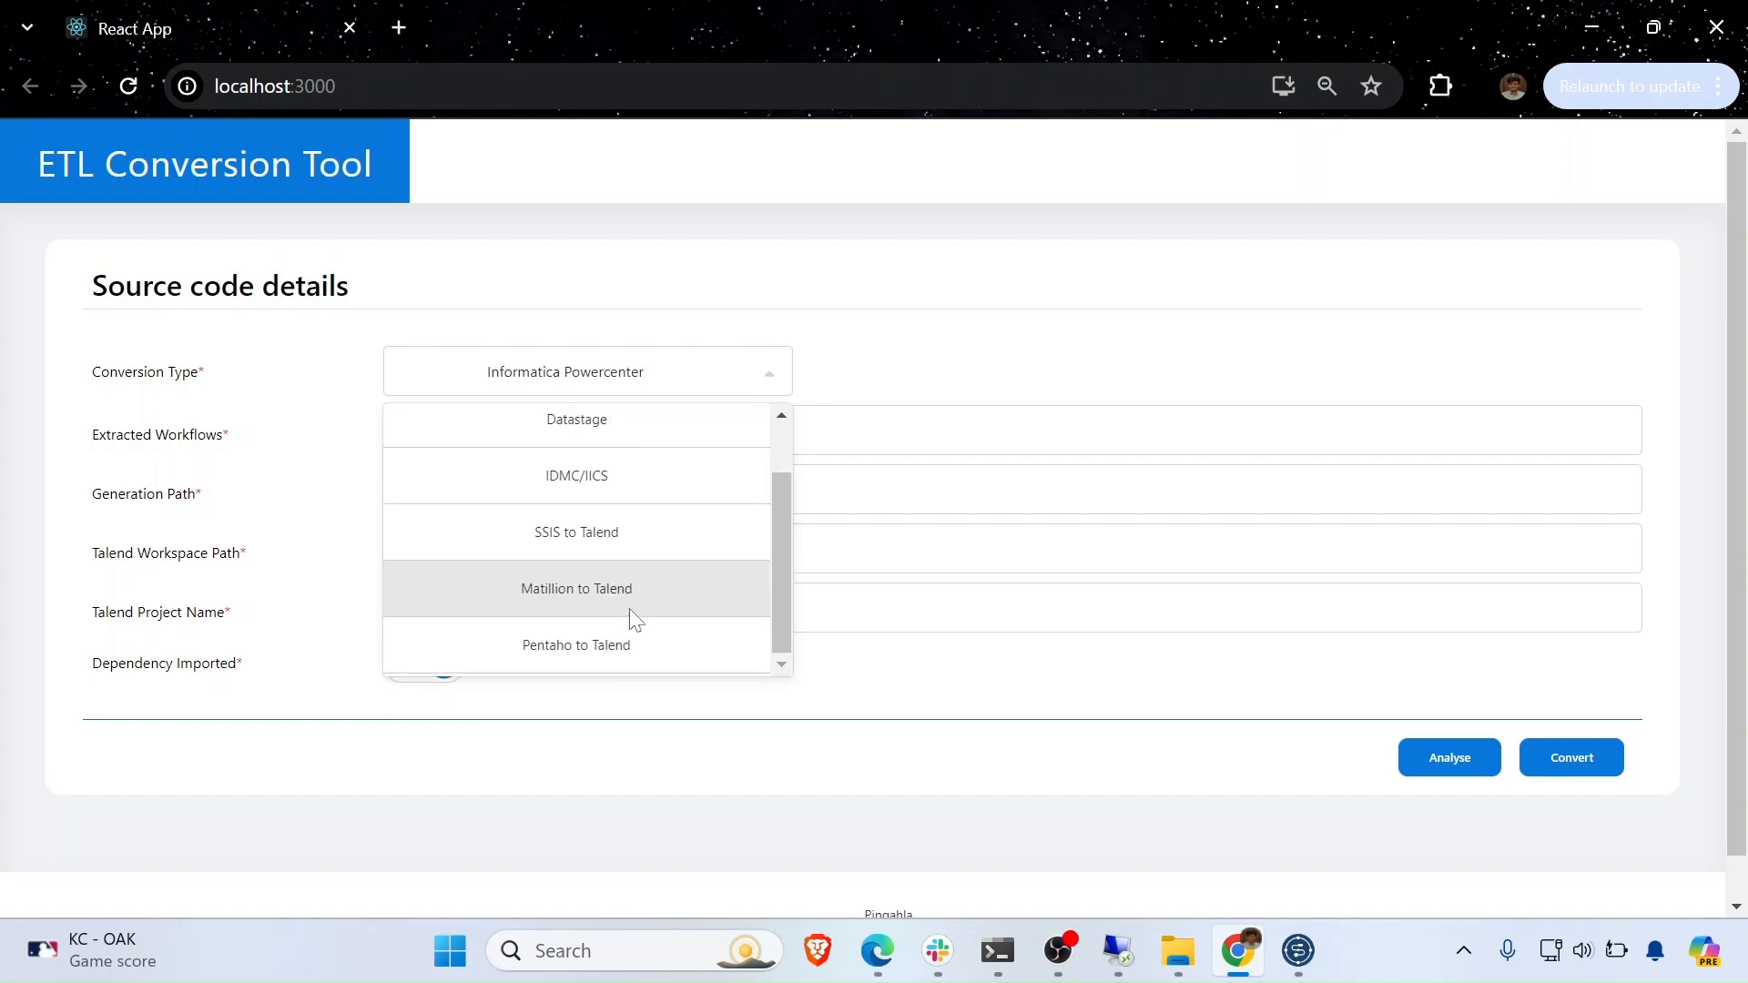
click(592, 648)
- Fill Extracted Workflows with D:\Pentaho_to_Talend\Pentaho, copied from Explorer's address bar
click(546, 431)
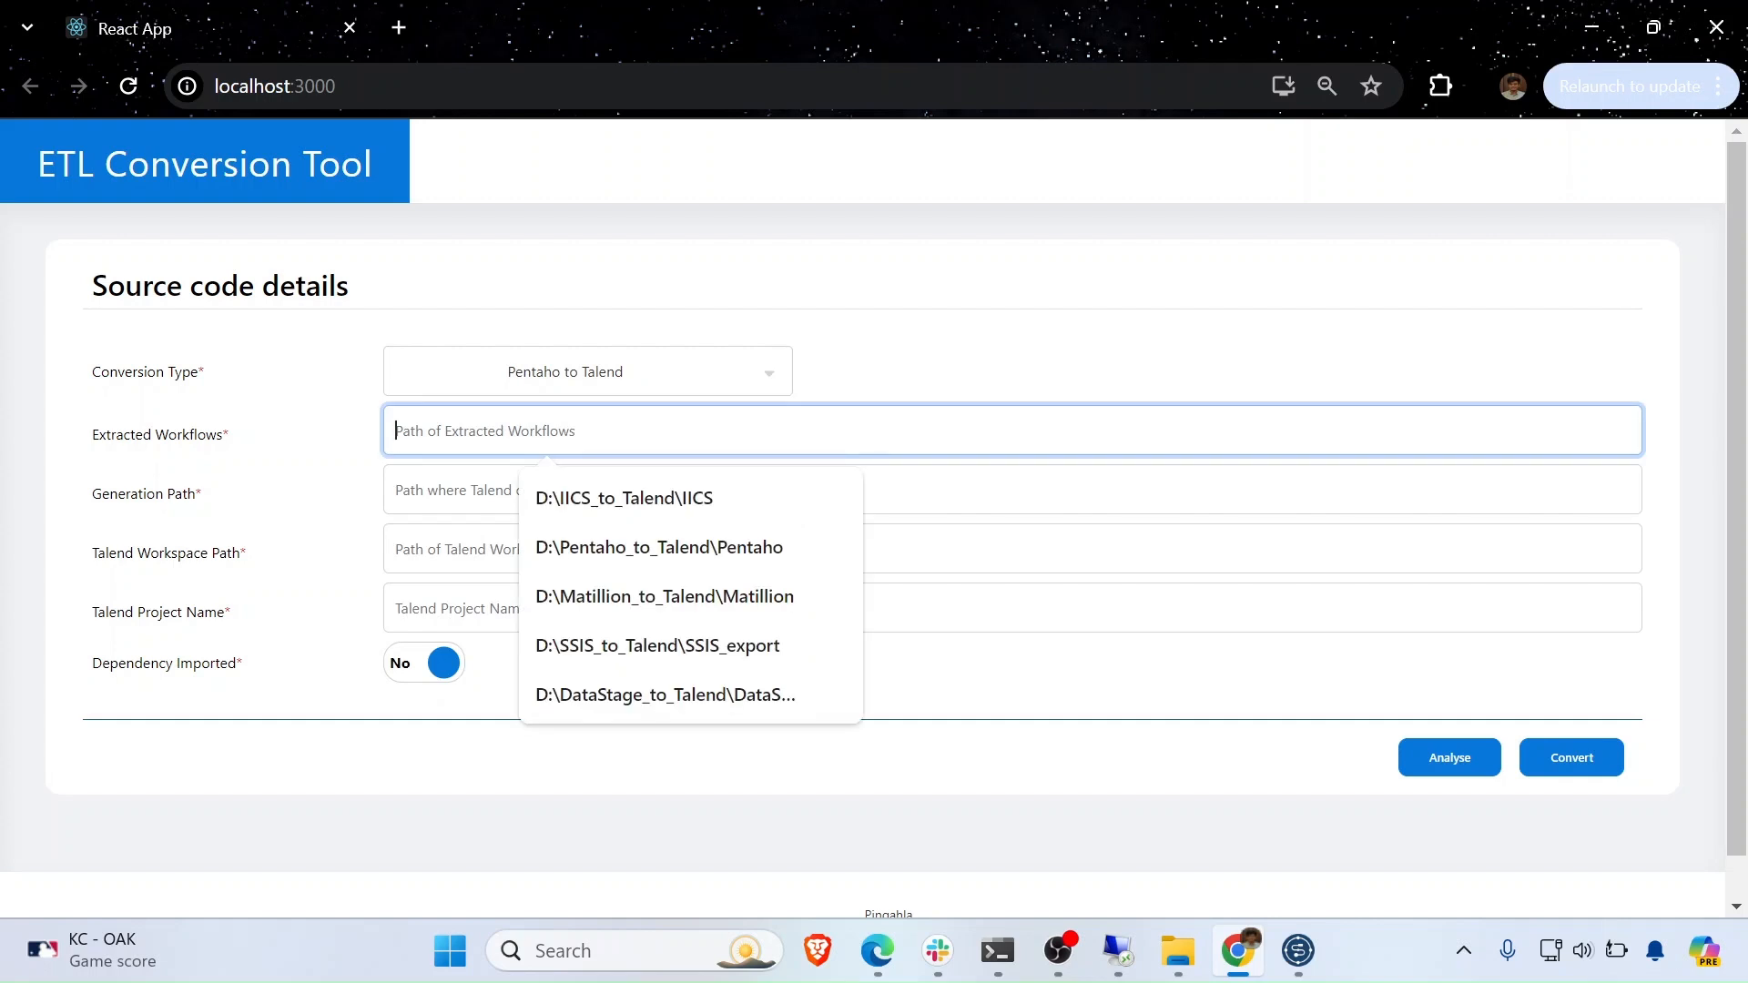
click(1178, 951)
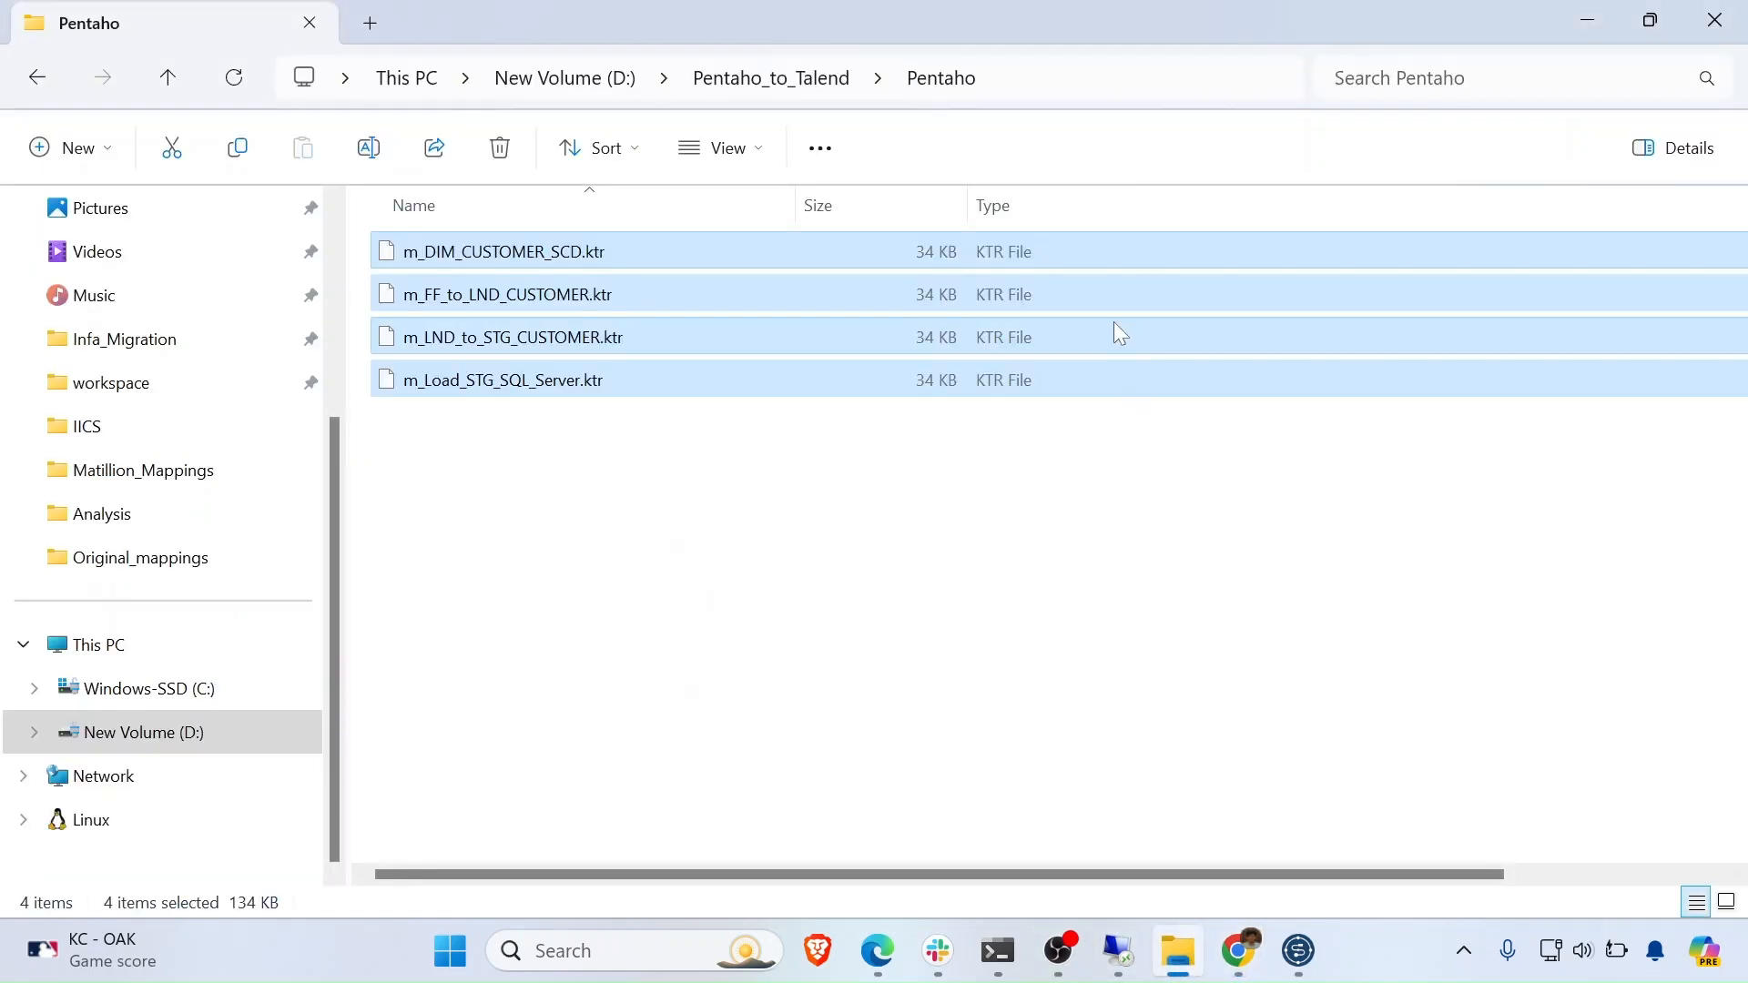
click(1061, 89)
key(ctrl+c)
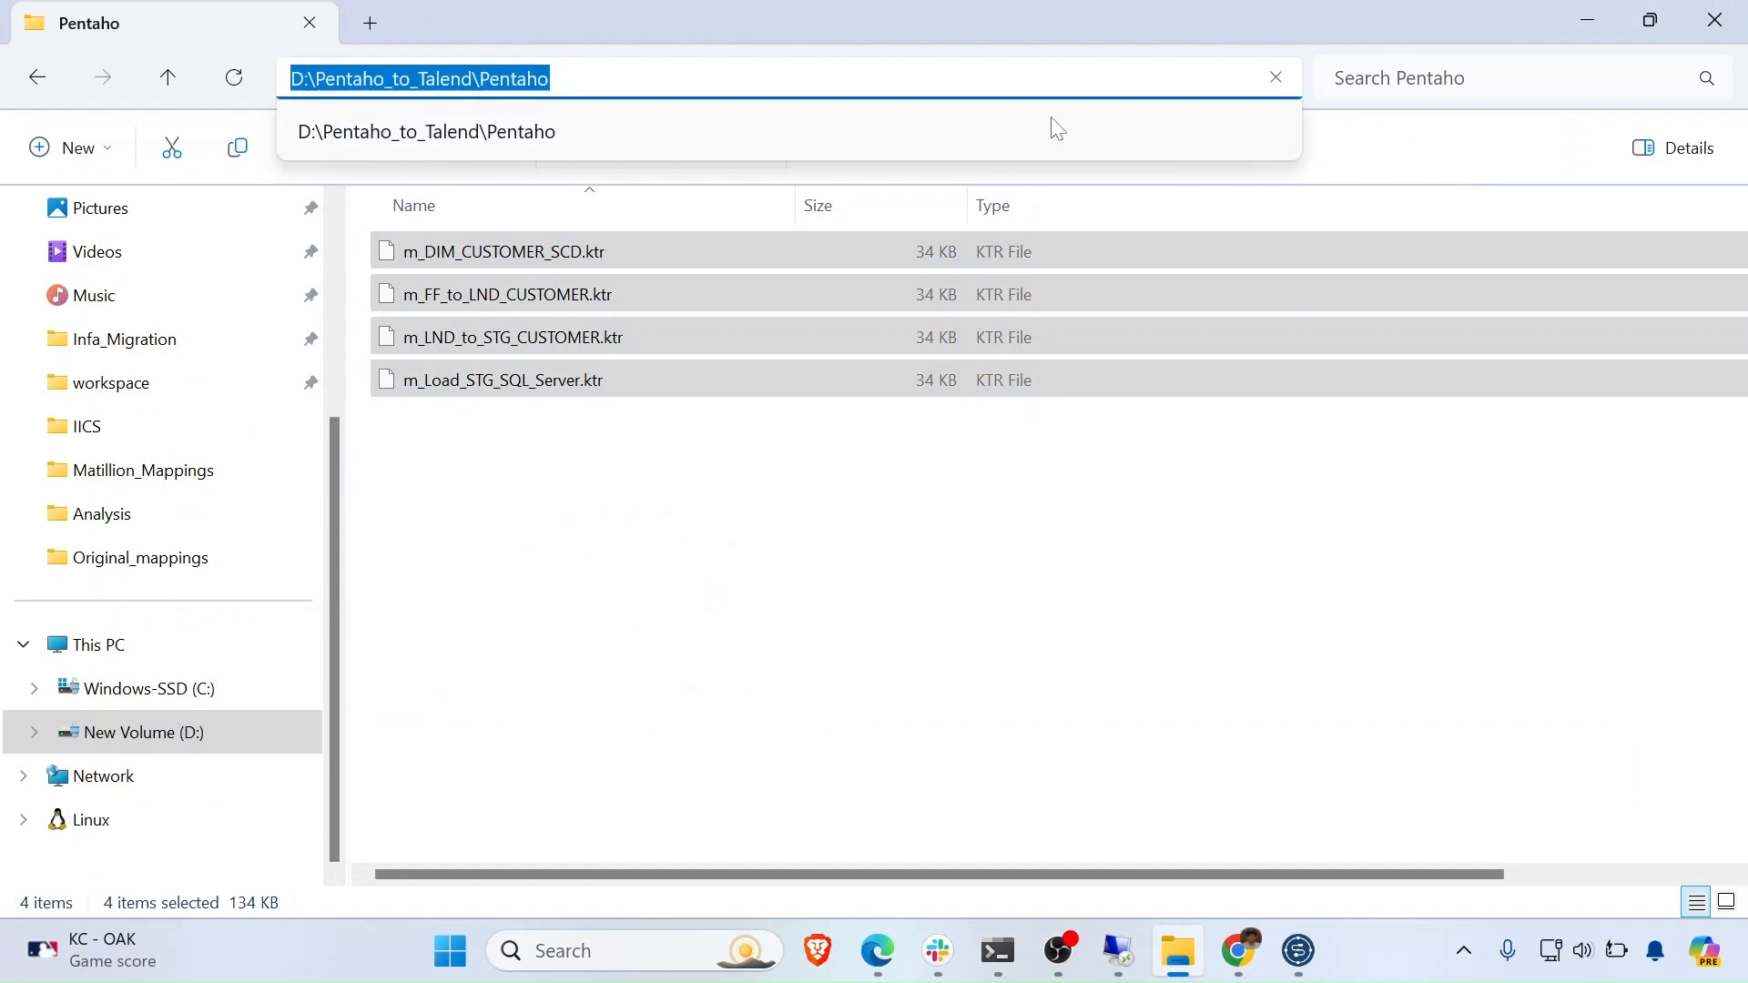
click(1183, 967)
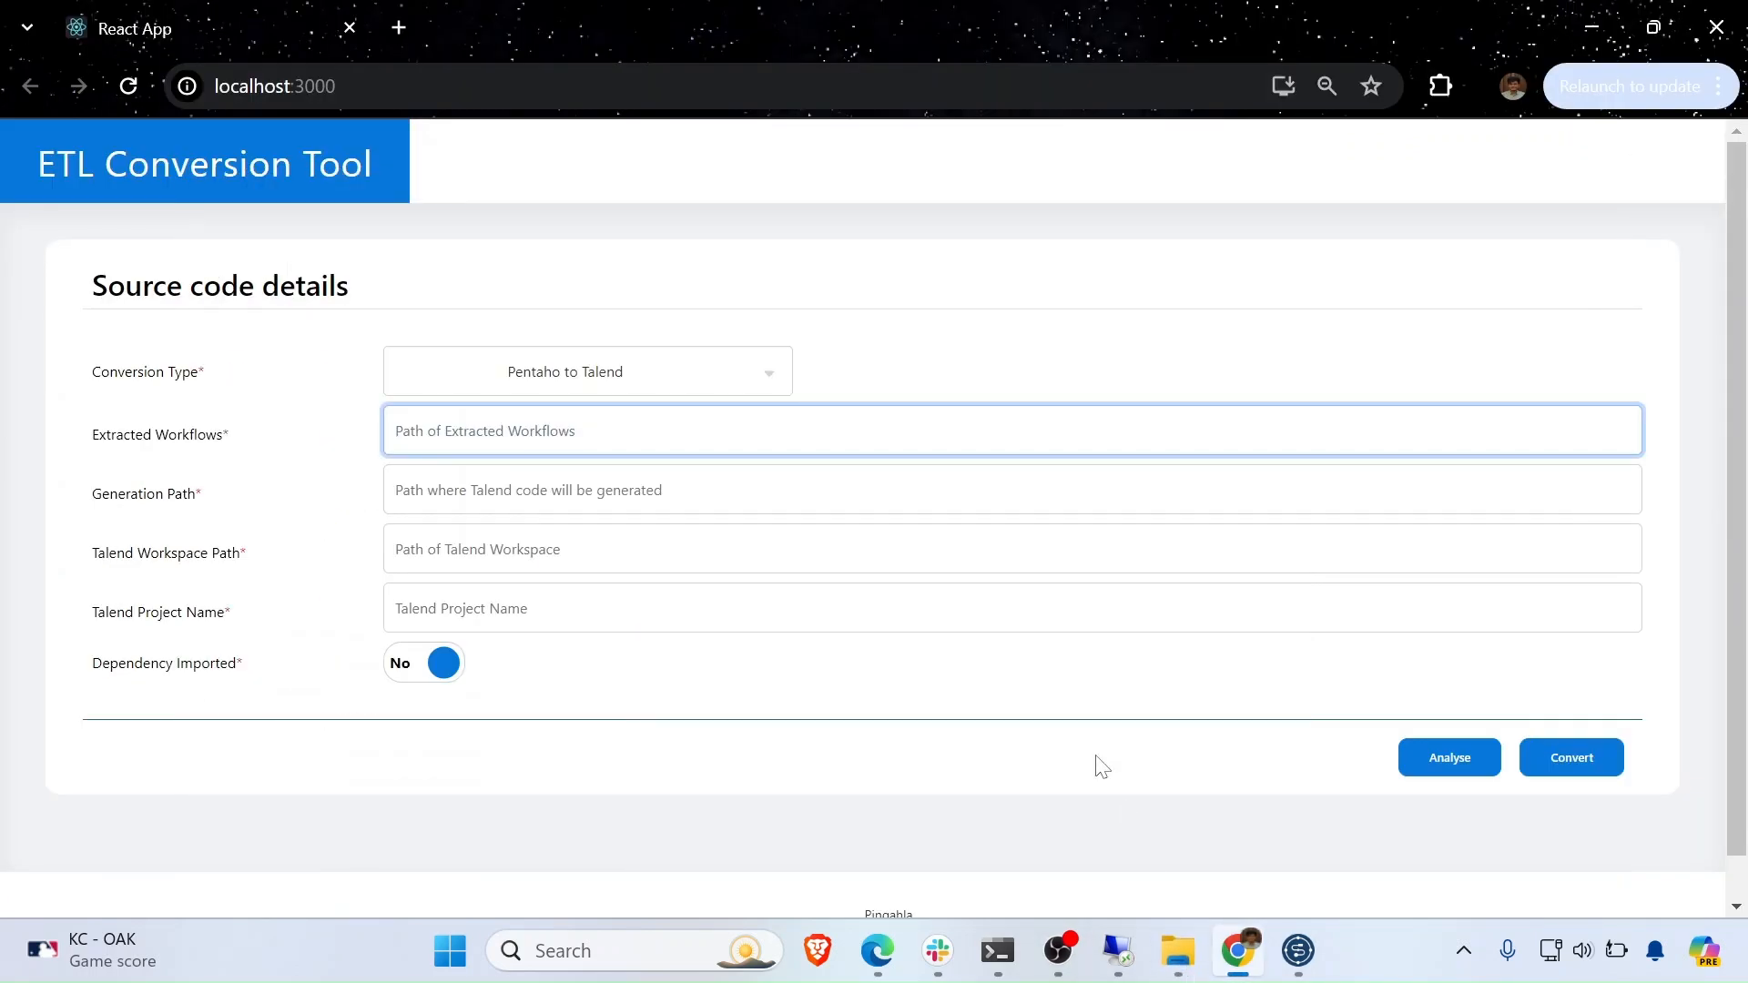
key(ctrl+v)
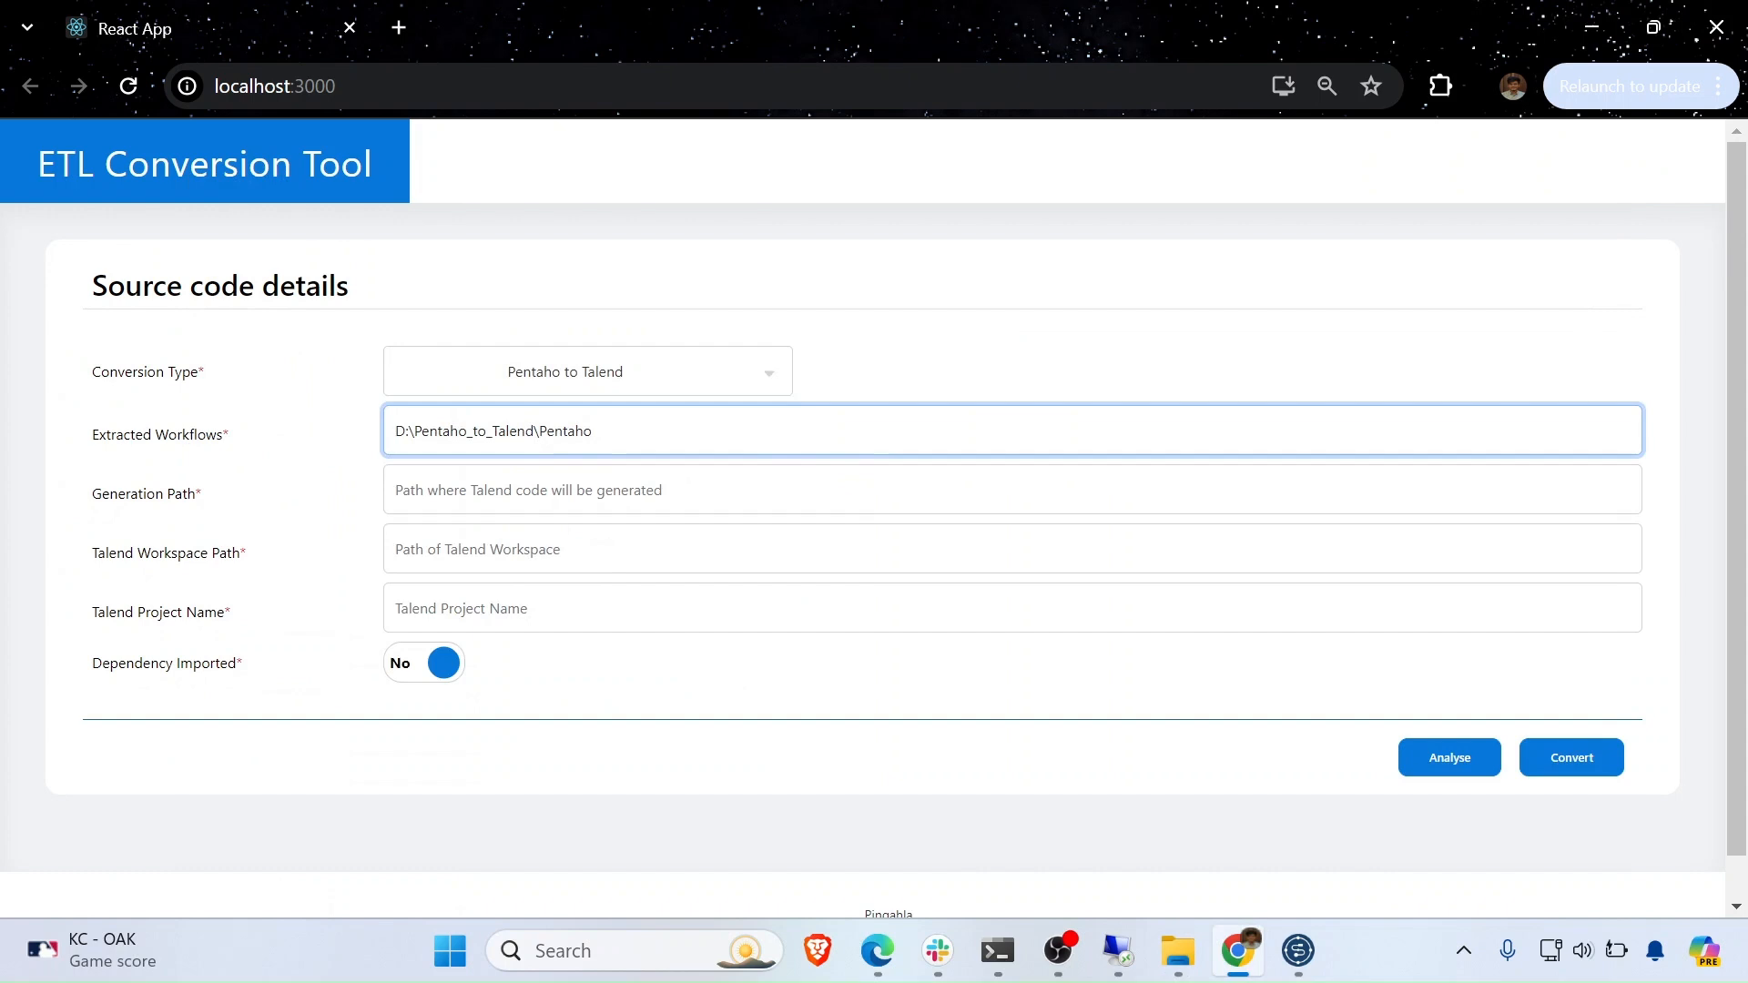
- Copy the D:\Pentaho_to_Talend folder path from Explorer for the generation path
click(547, 490)
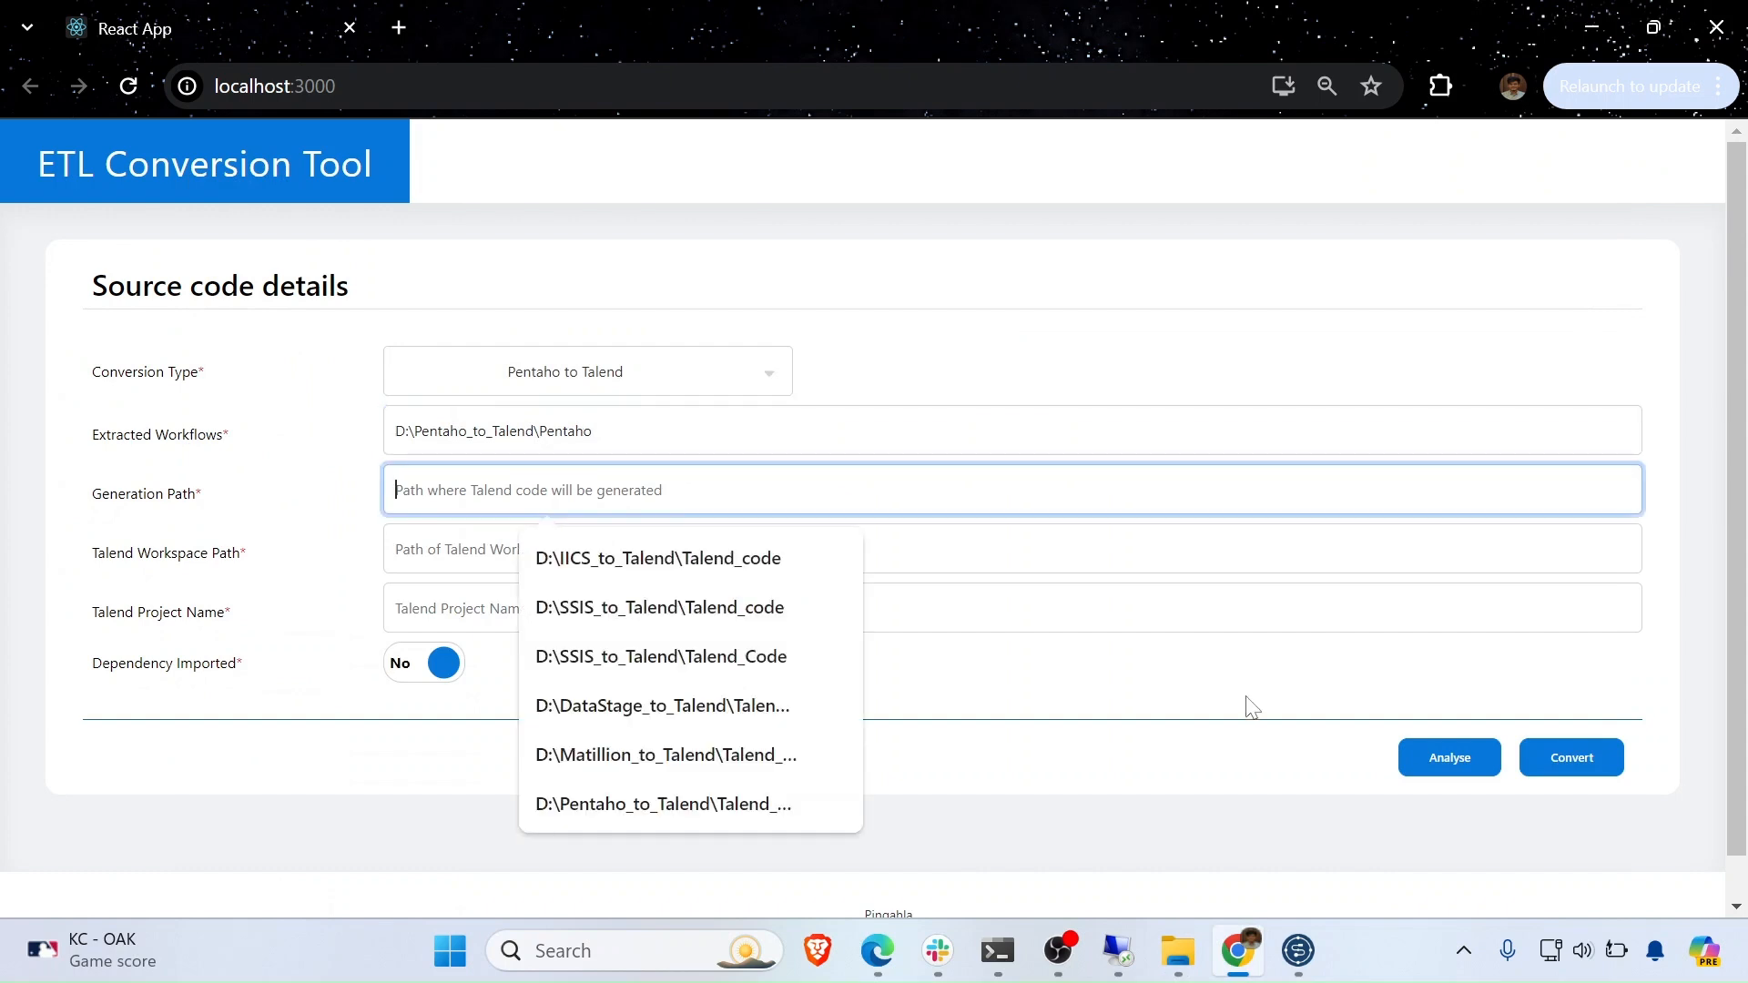
click(1211, 969)
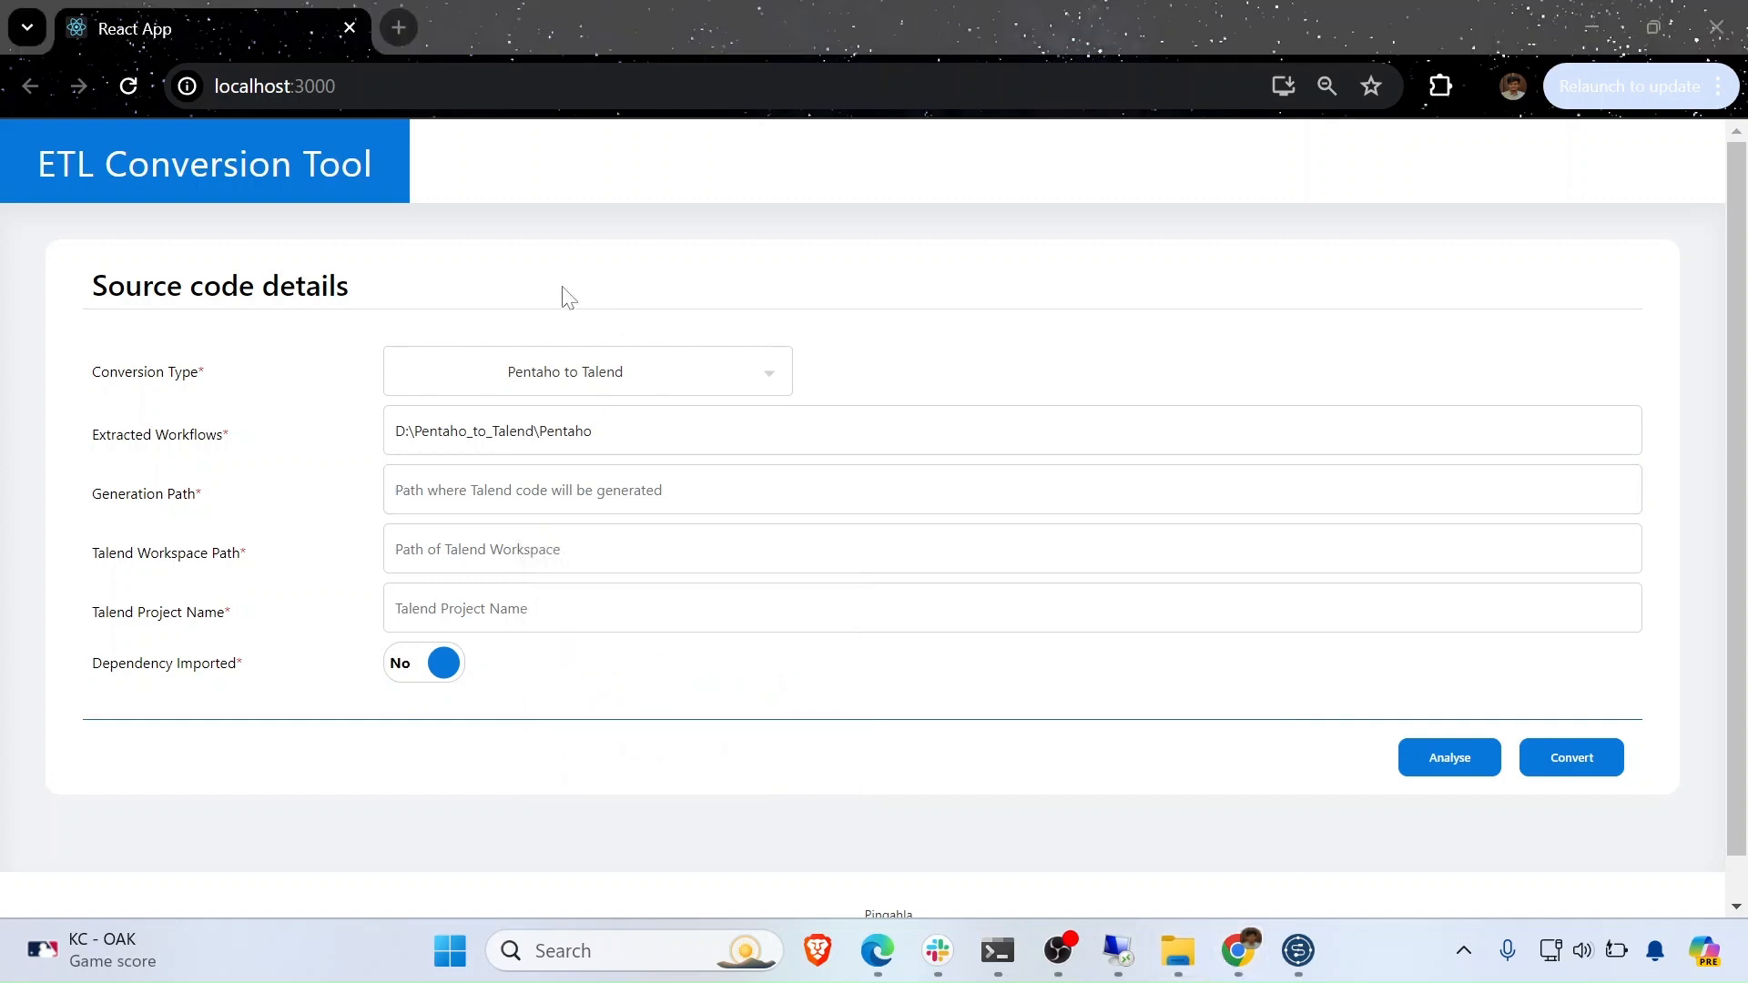
click(1179, 951)
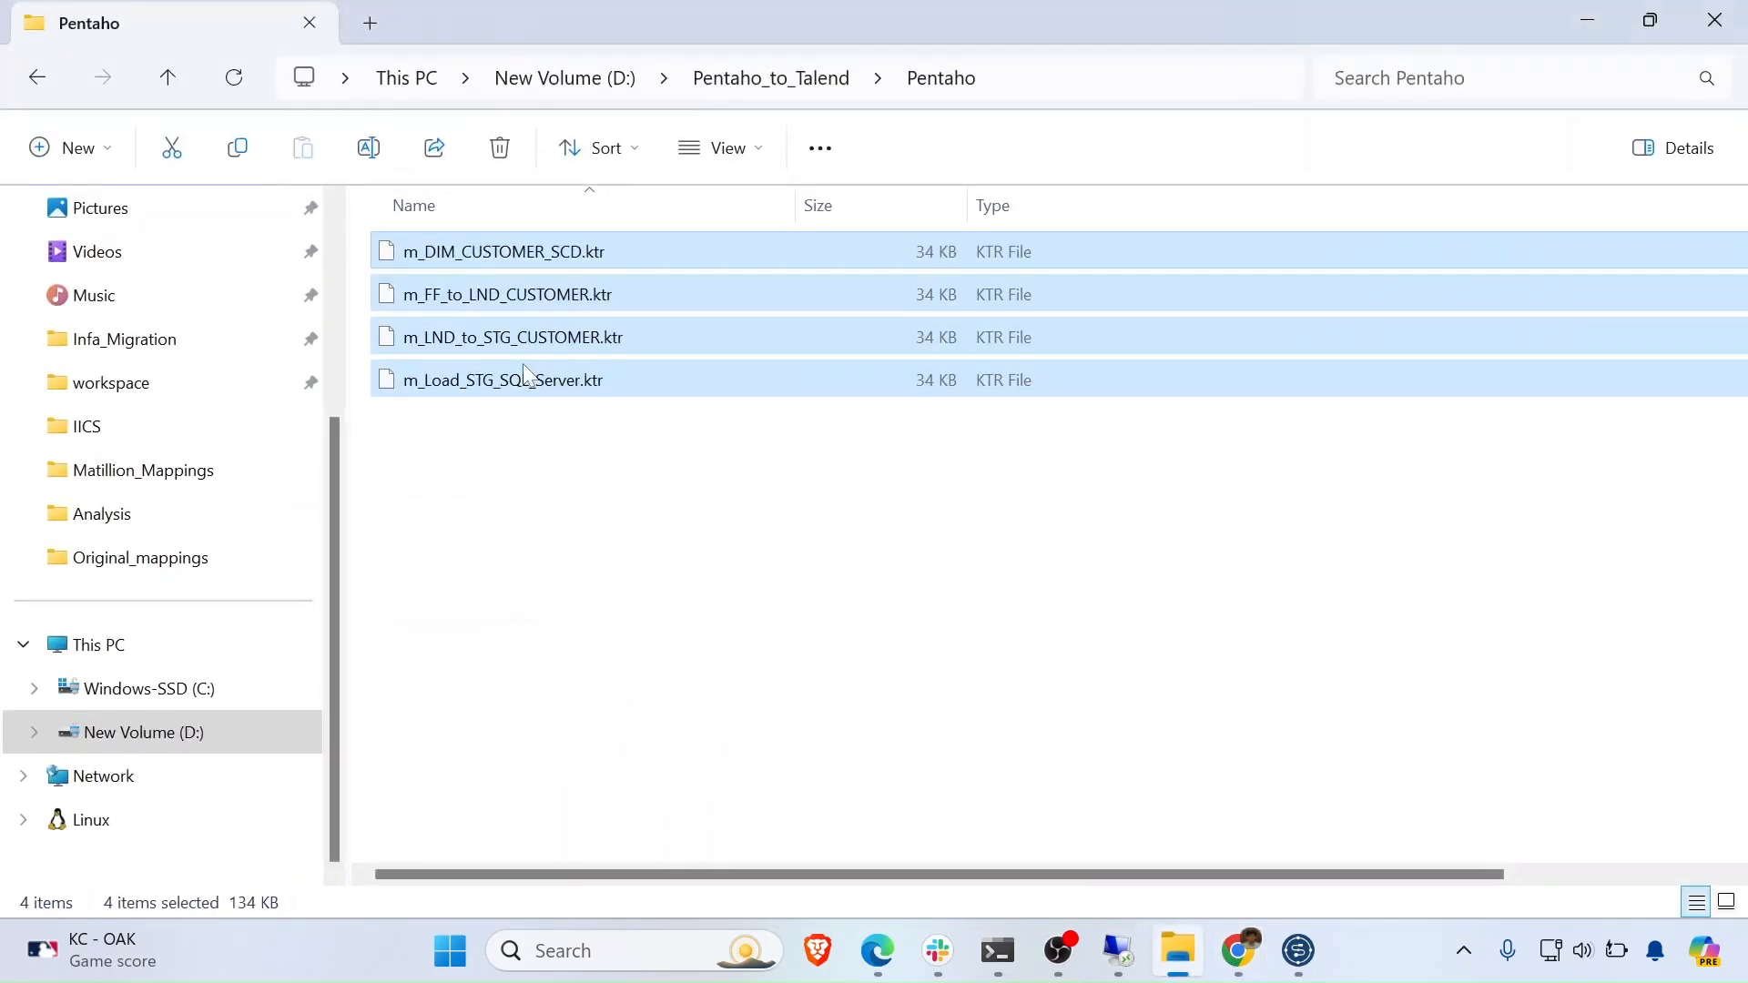
click(57, 84)
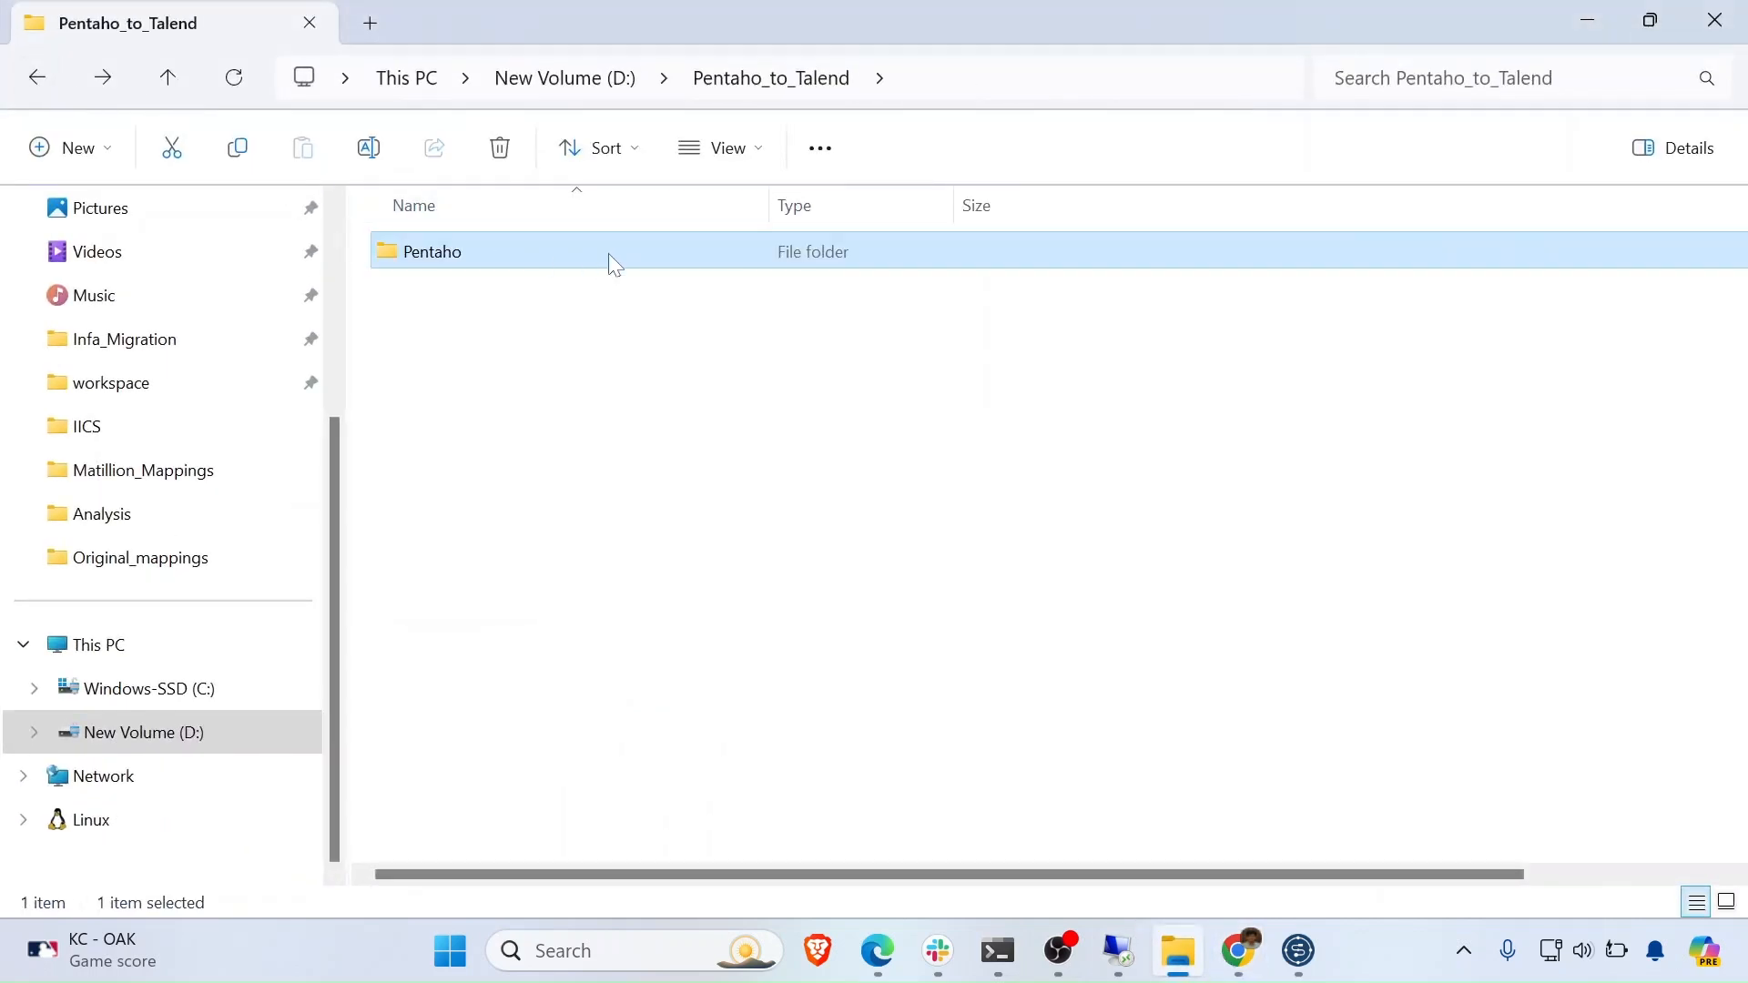
click(947, 80)
key(ctrl+c)
click(1238, 950)
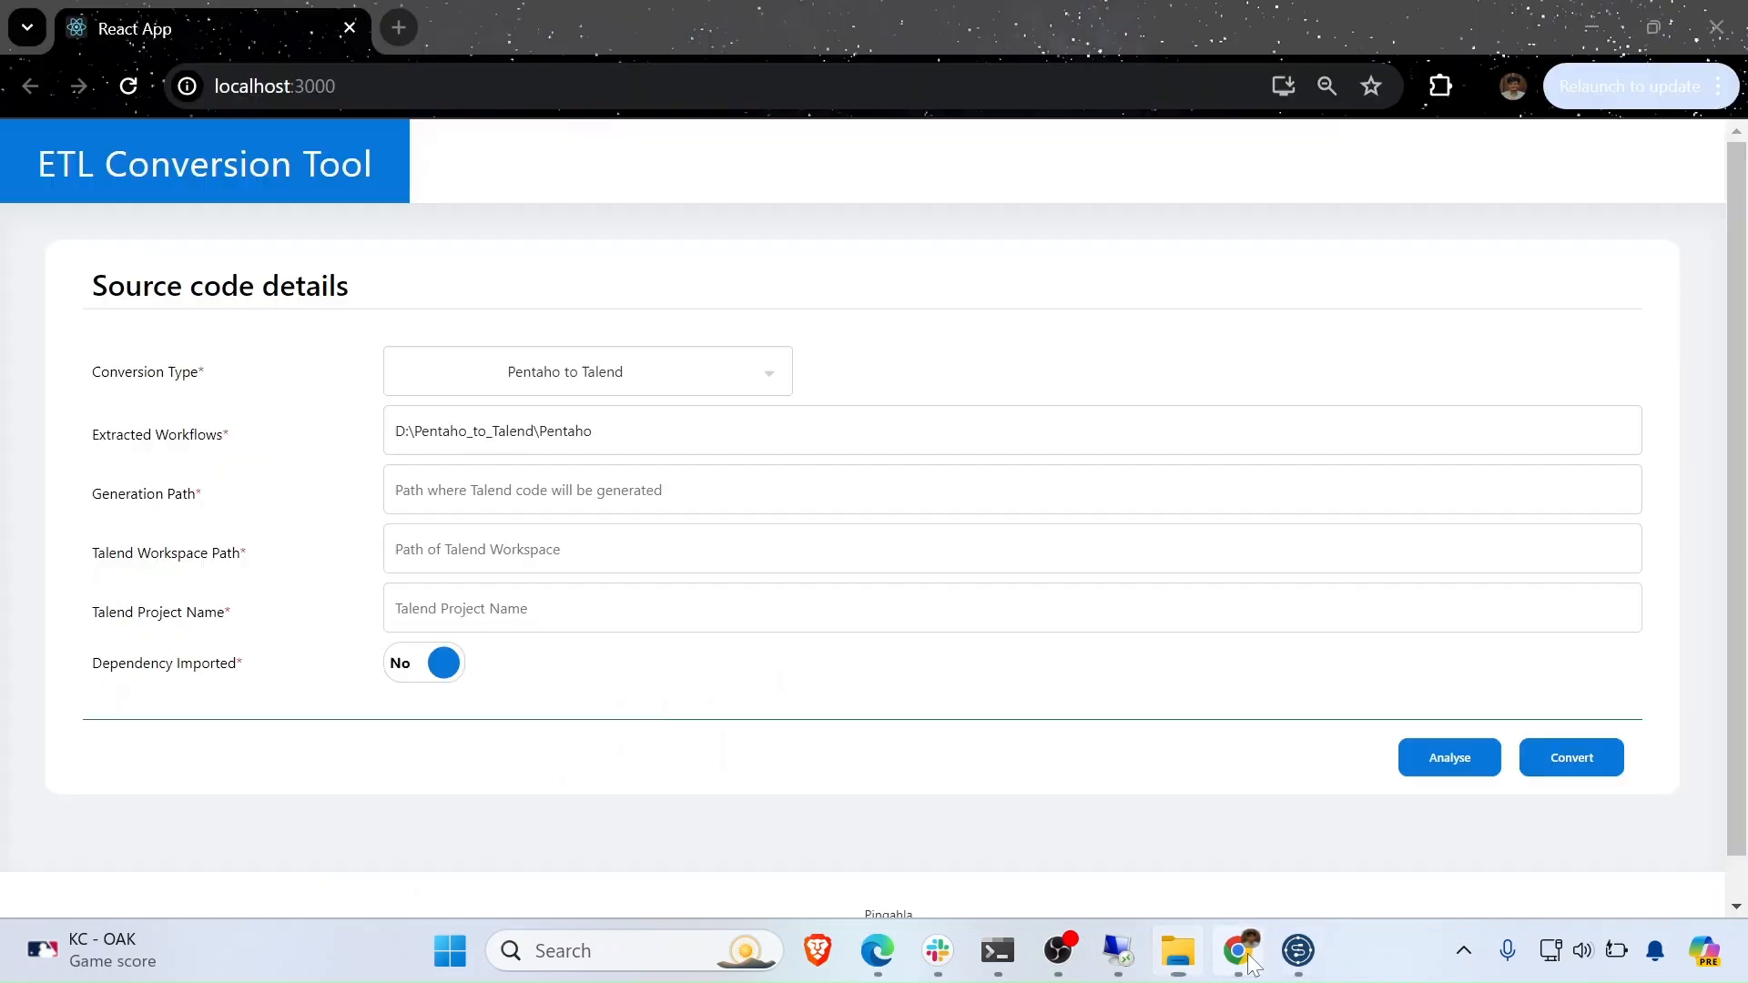
- Set the generation path to D:\Pentaho_to_Talend\Talend_COde and the Talend workspace to D:\Talend
key(ctrl+v)
text(\Talend_COde)
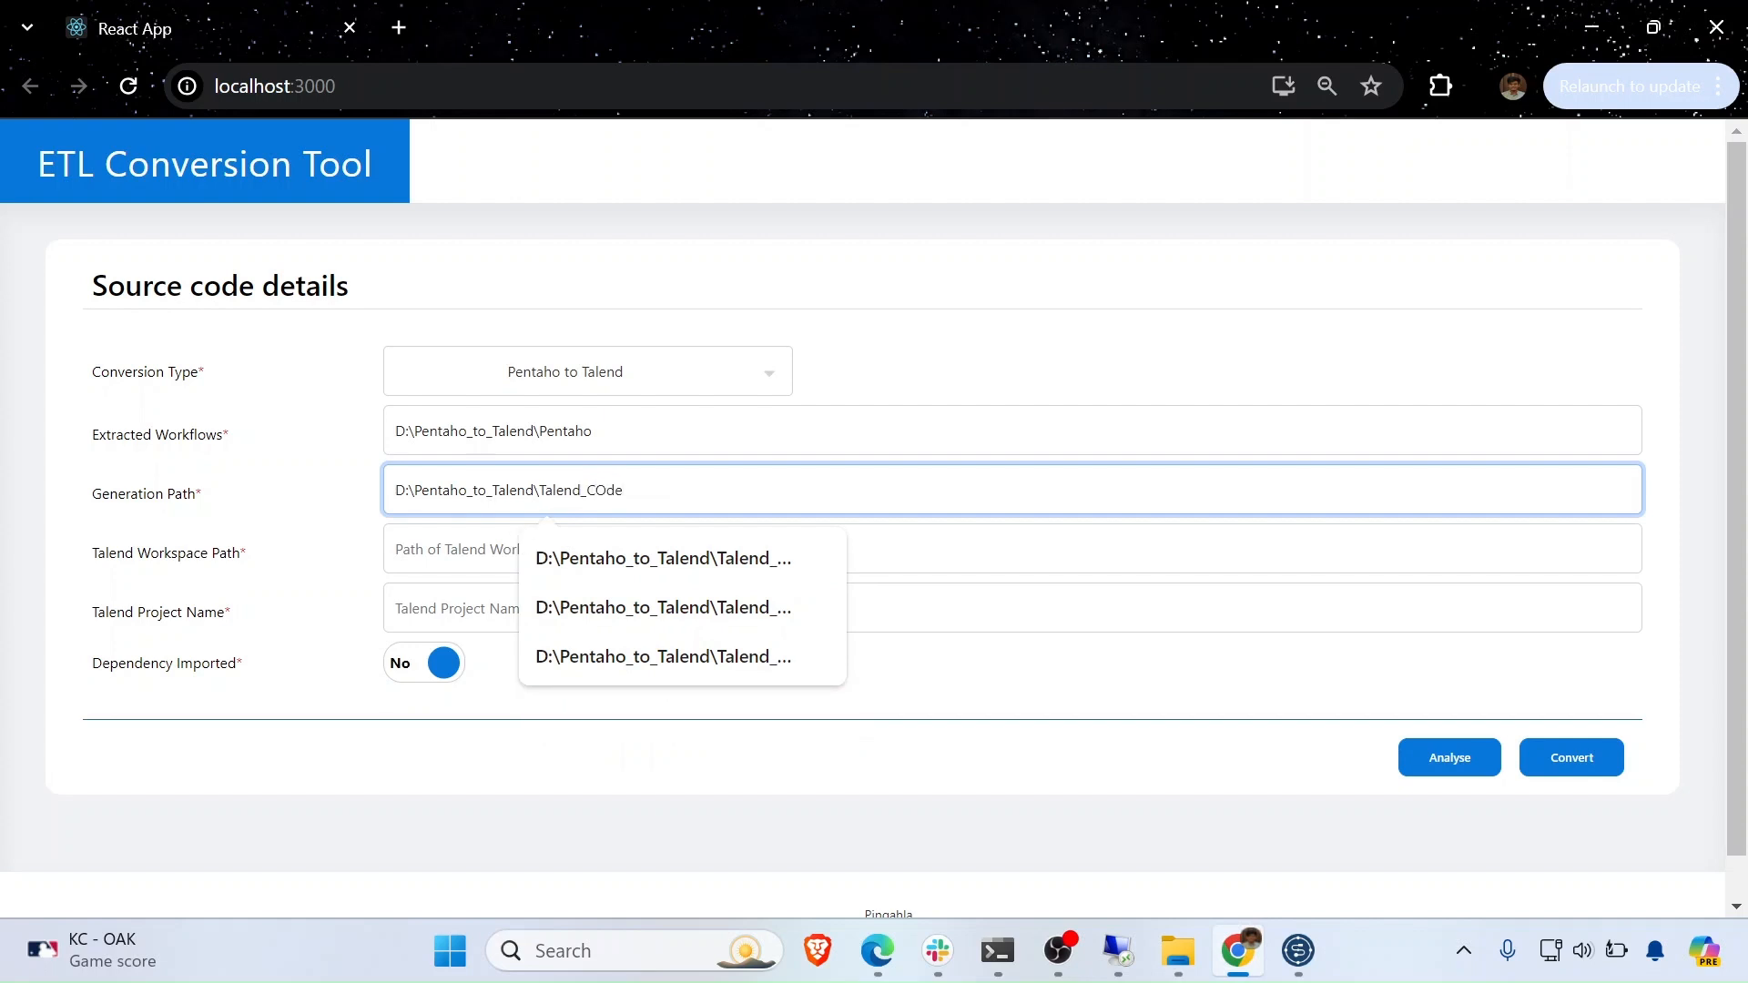
click(455, 549)
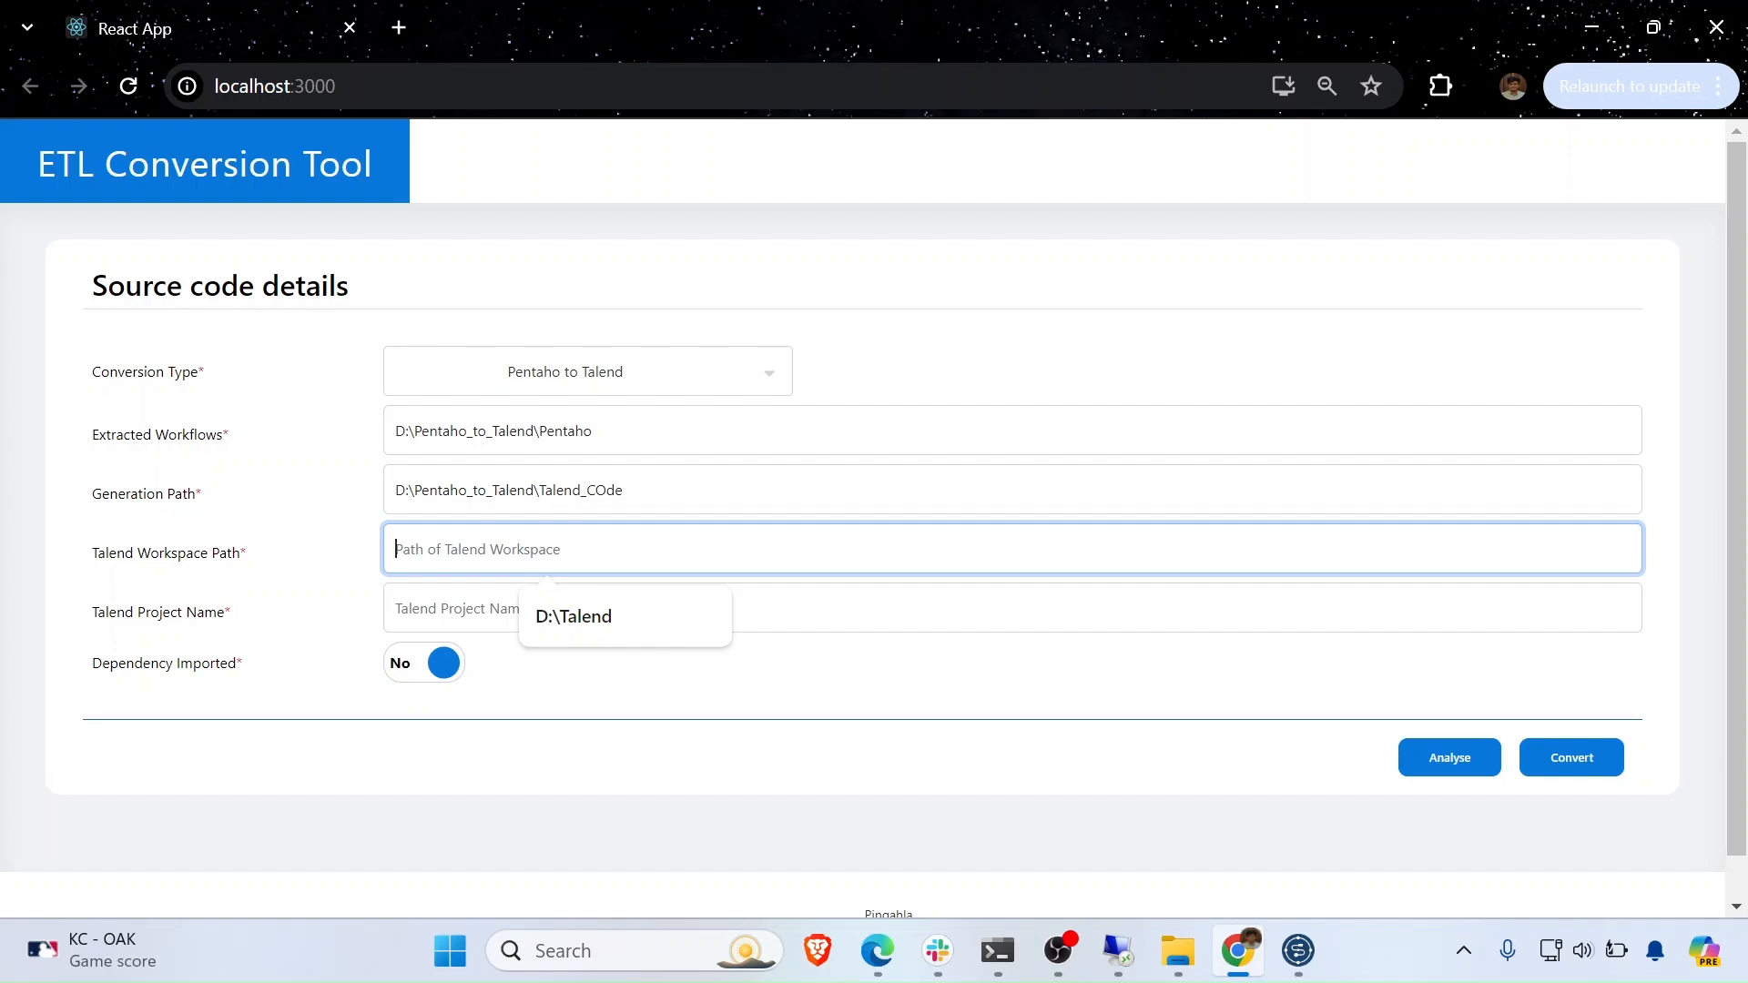
click(596, 641)
key(Tab)
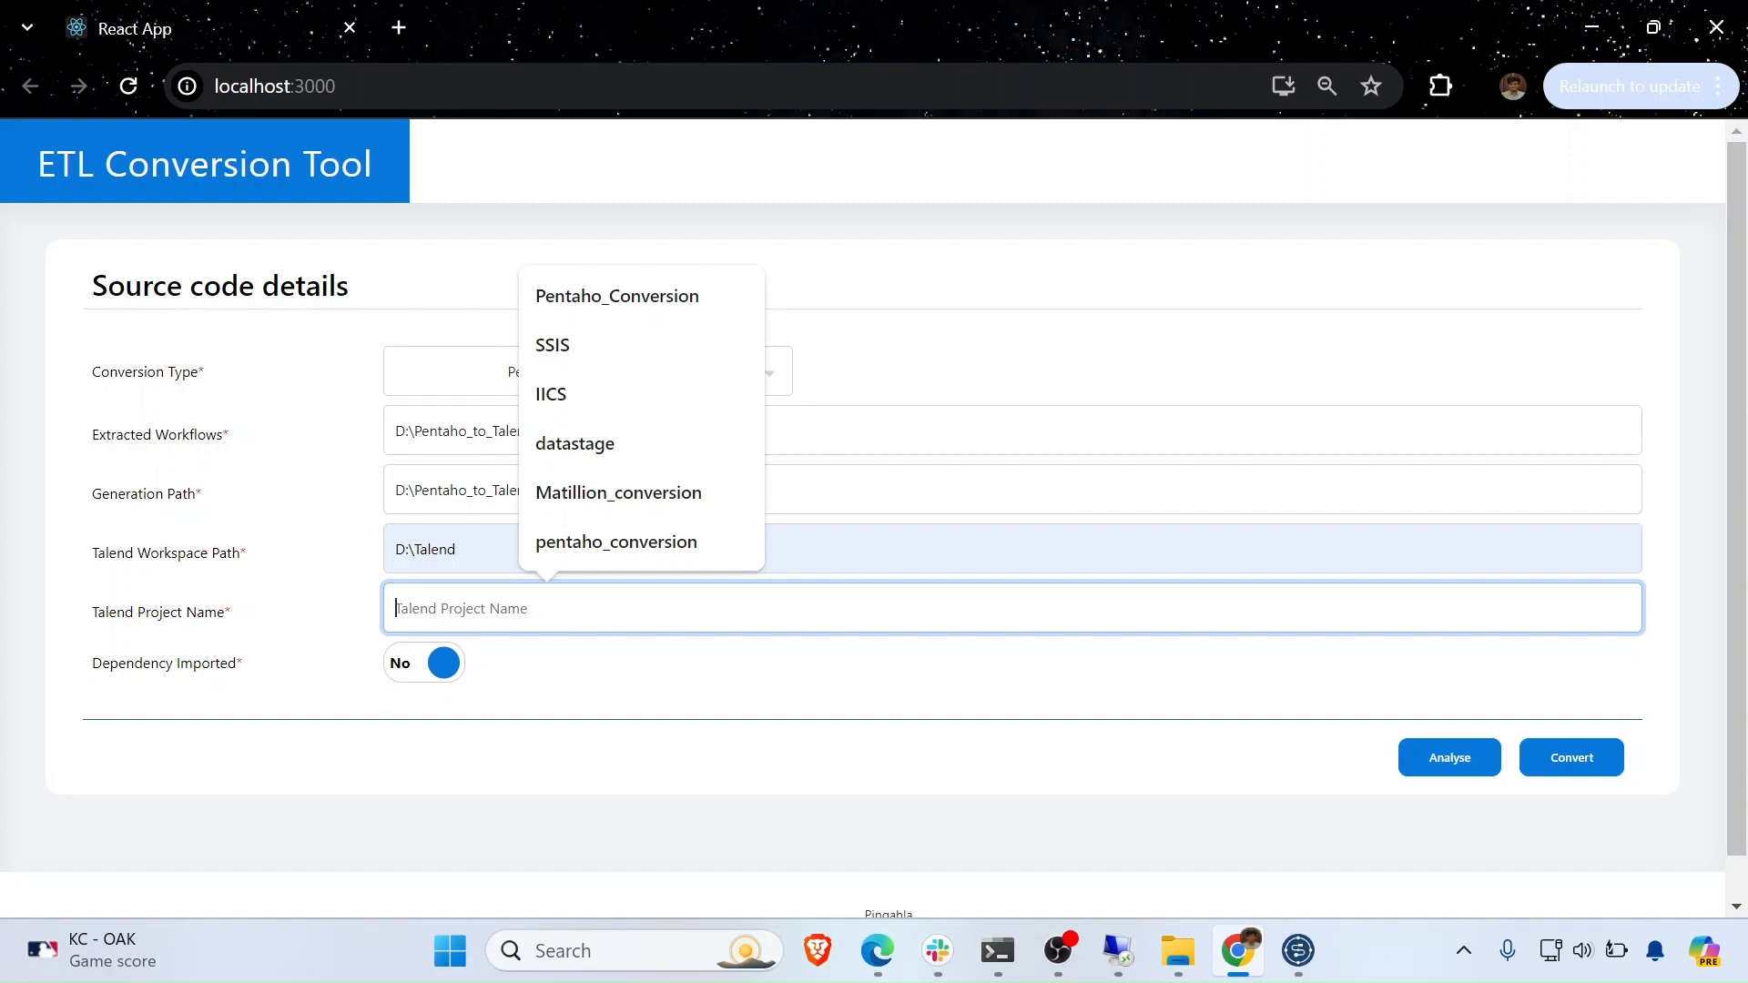
- Name the project Pentaho_COnversion, run Analyse, and dismiss the success message
text(P)
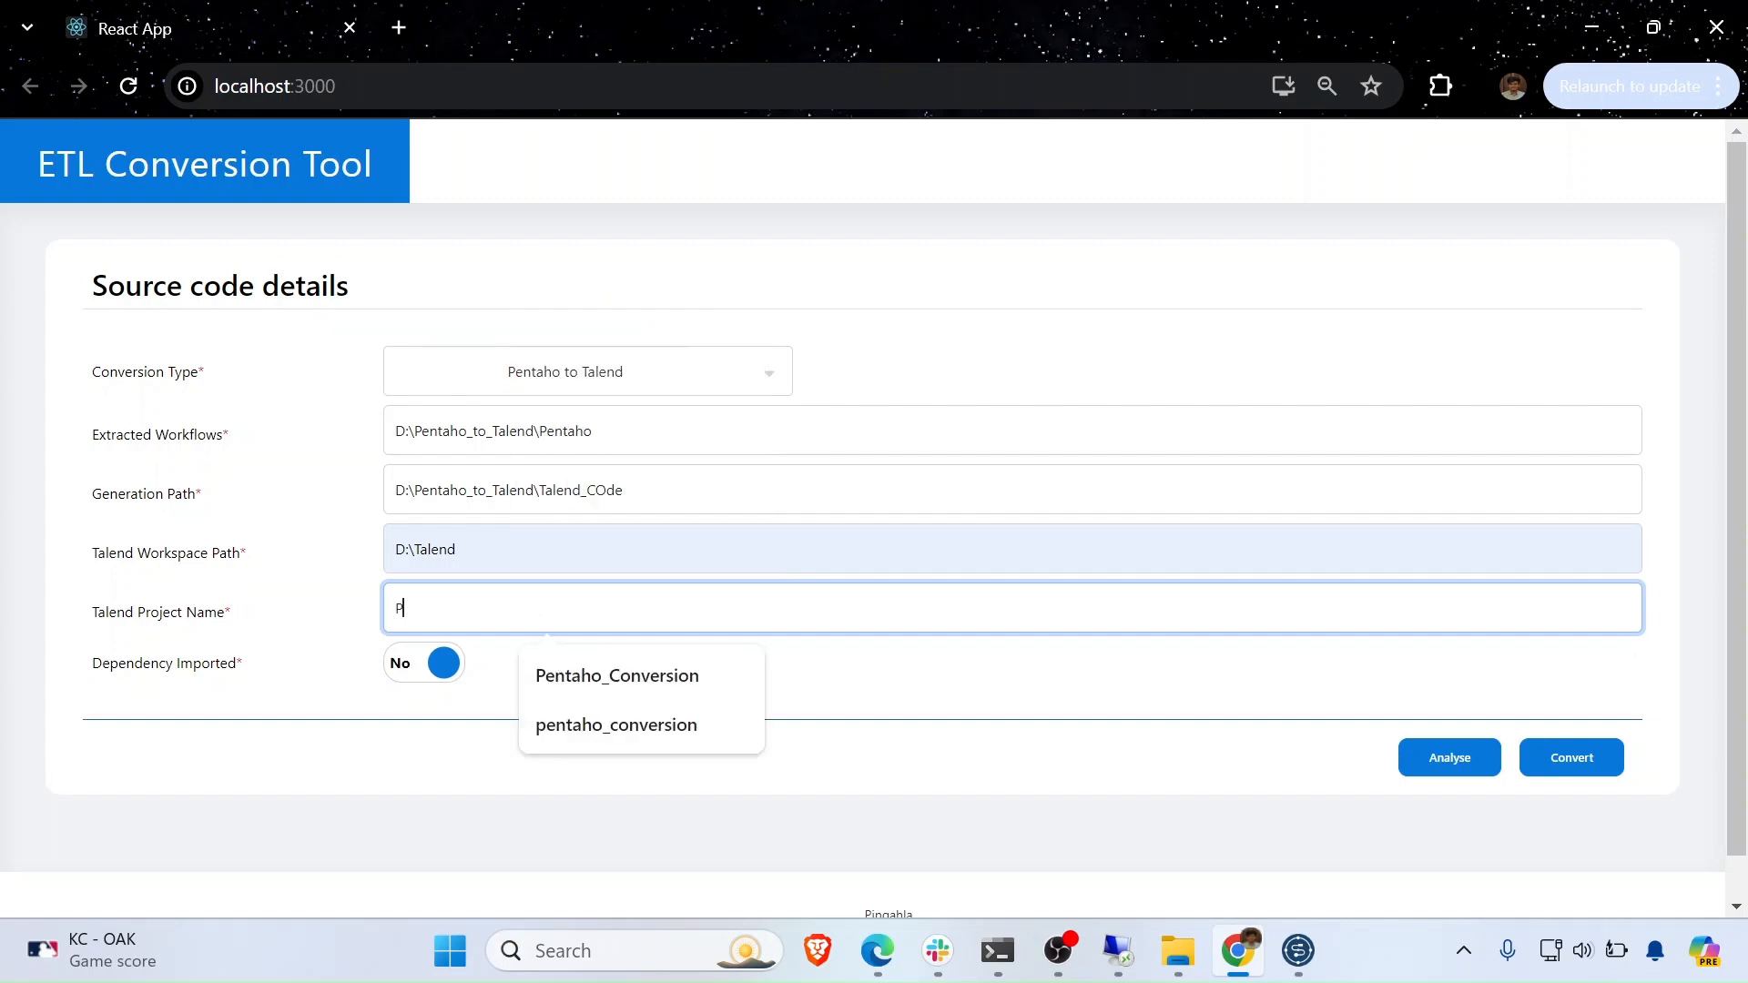
text(entaho_COnversion)
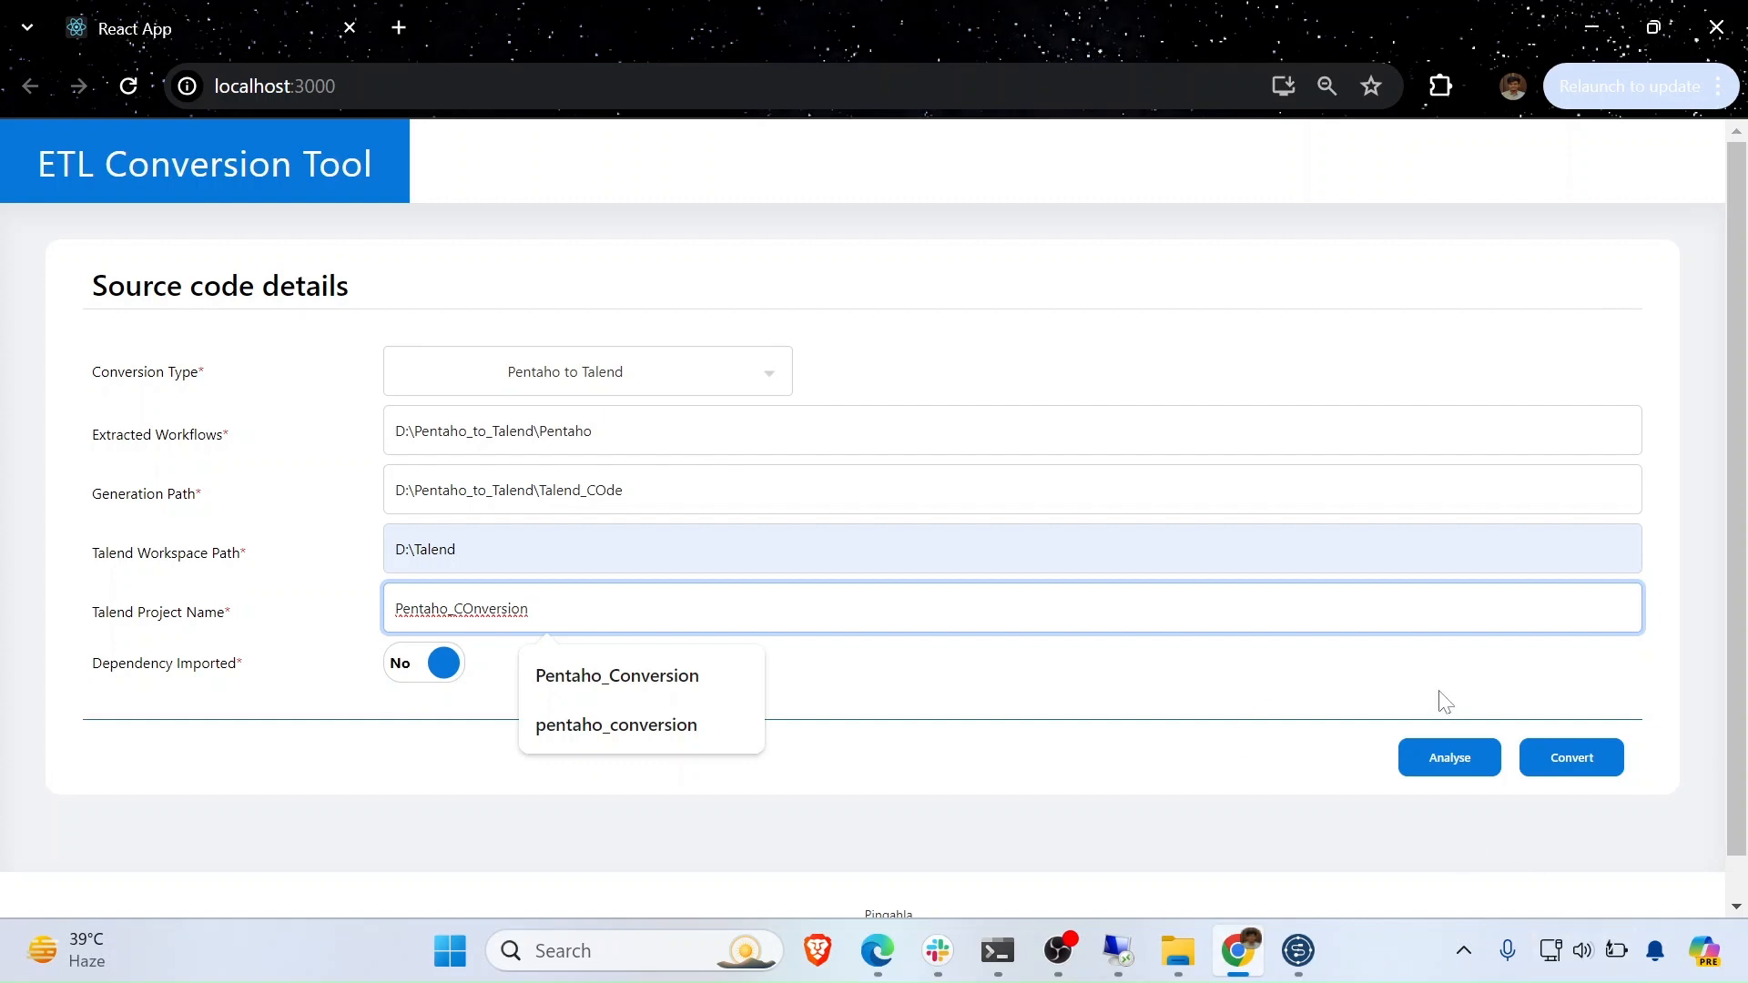
click(1427, 757)
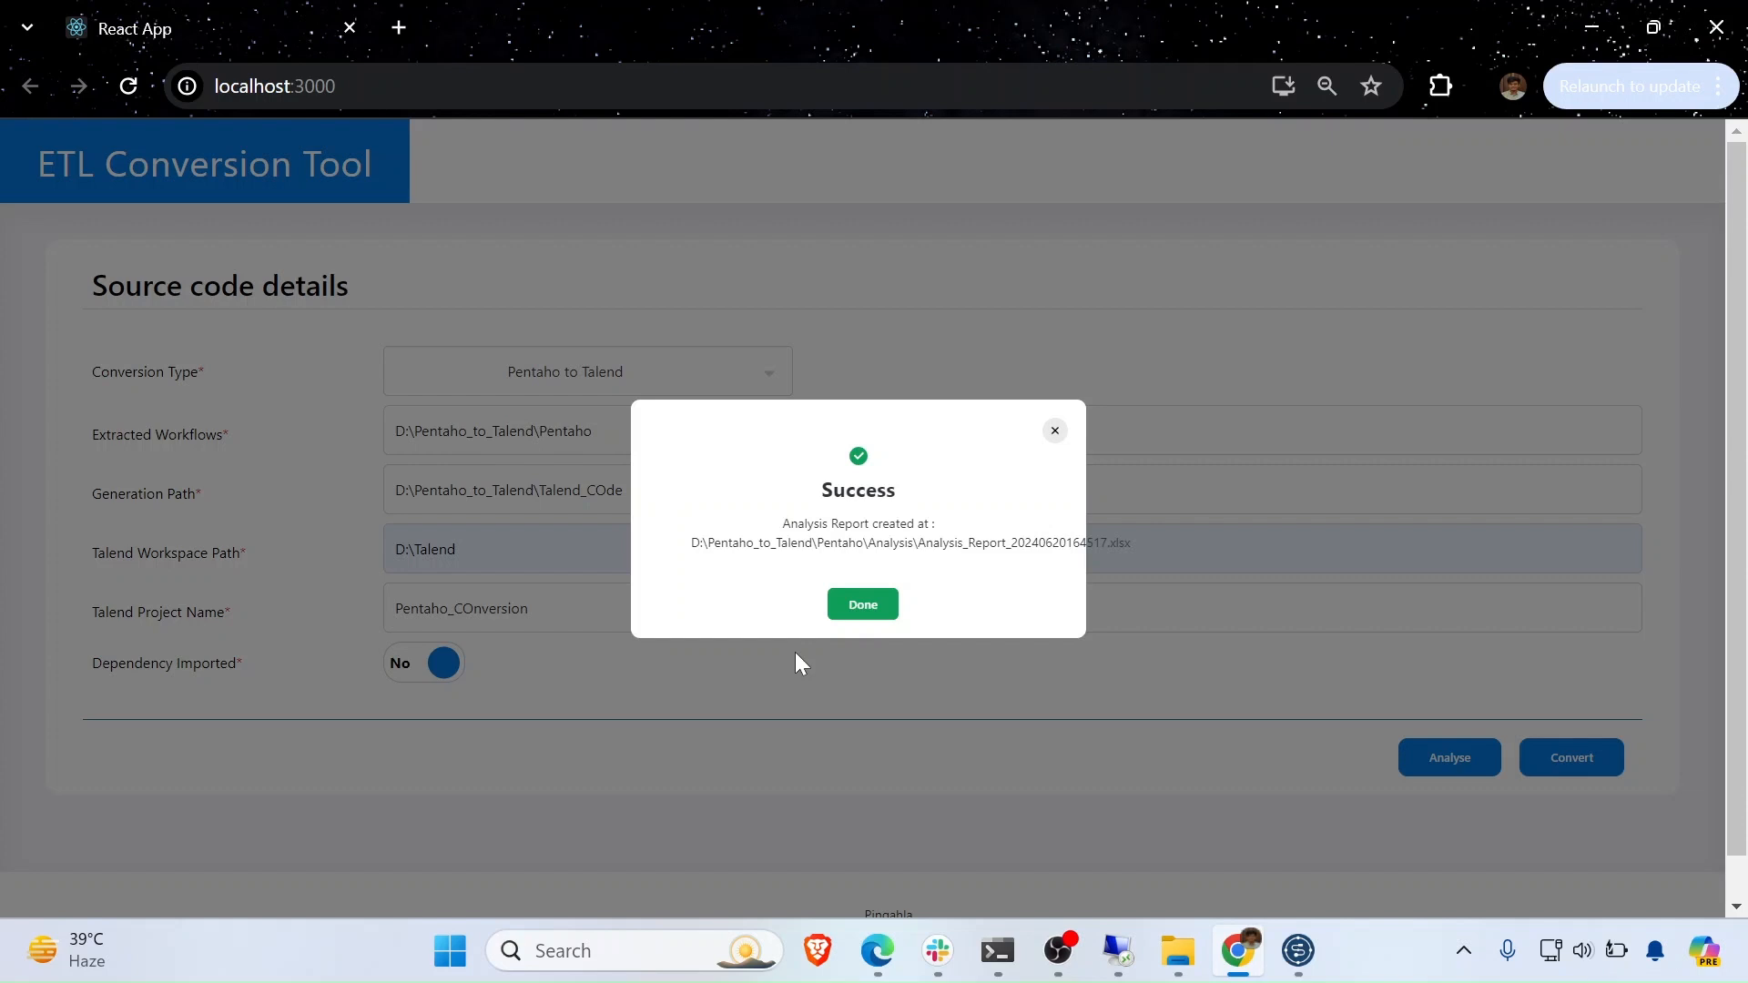
click(876, 608)
- Open the Analysis_Report .xlsx workbook from Pentaho_to_Talend\Pentaho\Analysis in Excel
click(1184, 956)
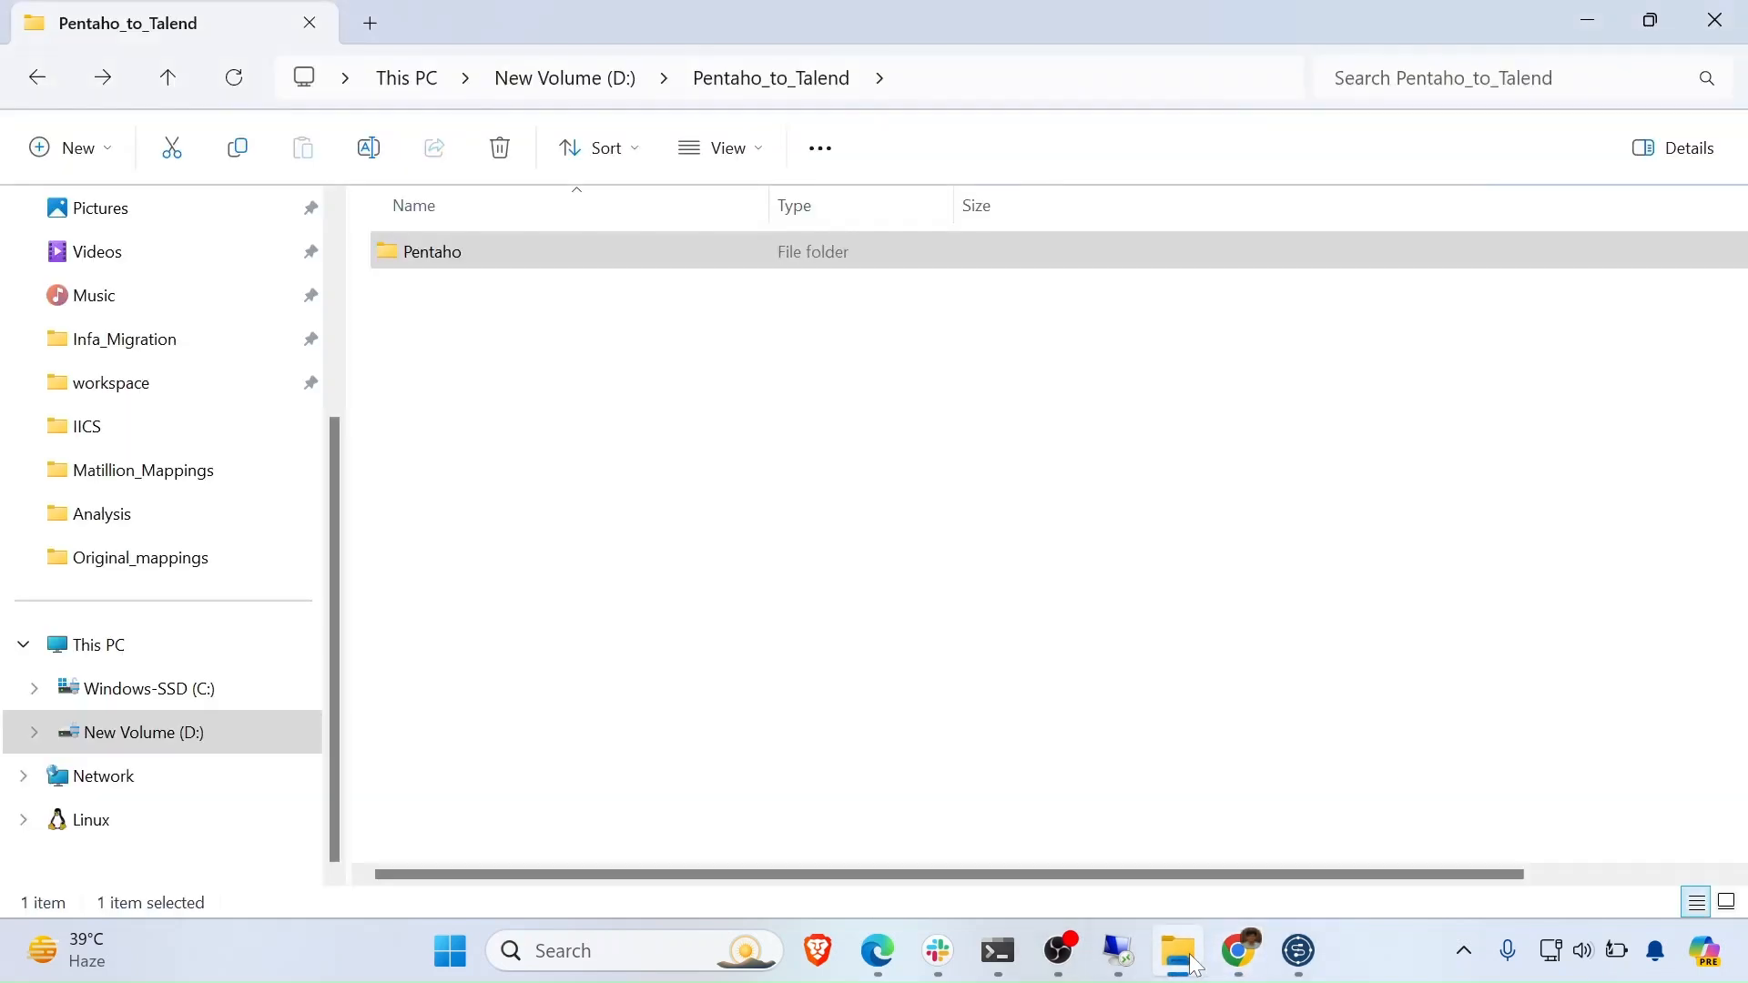
double_click(678, 241)
double_click(603, 262)
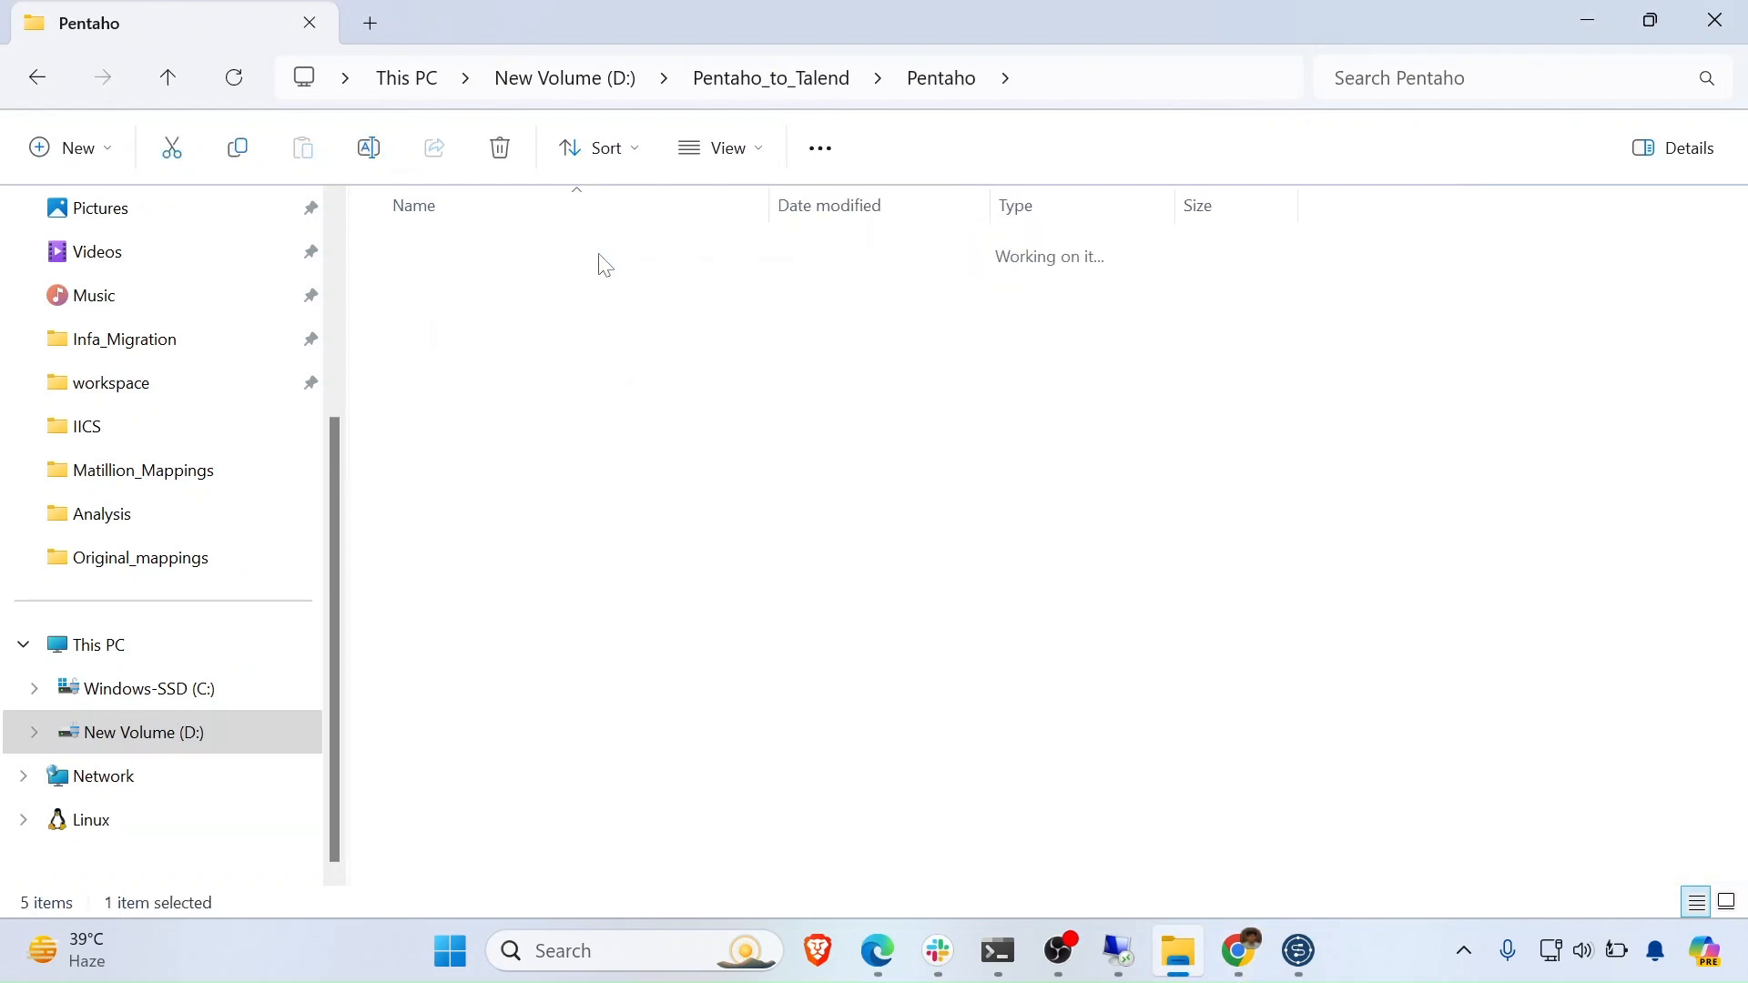
double_click(596, 264)
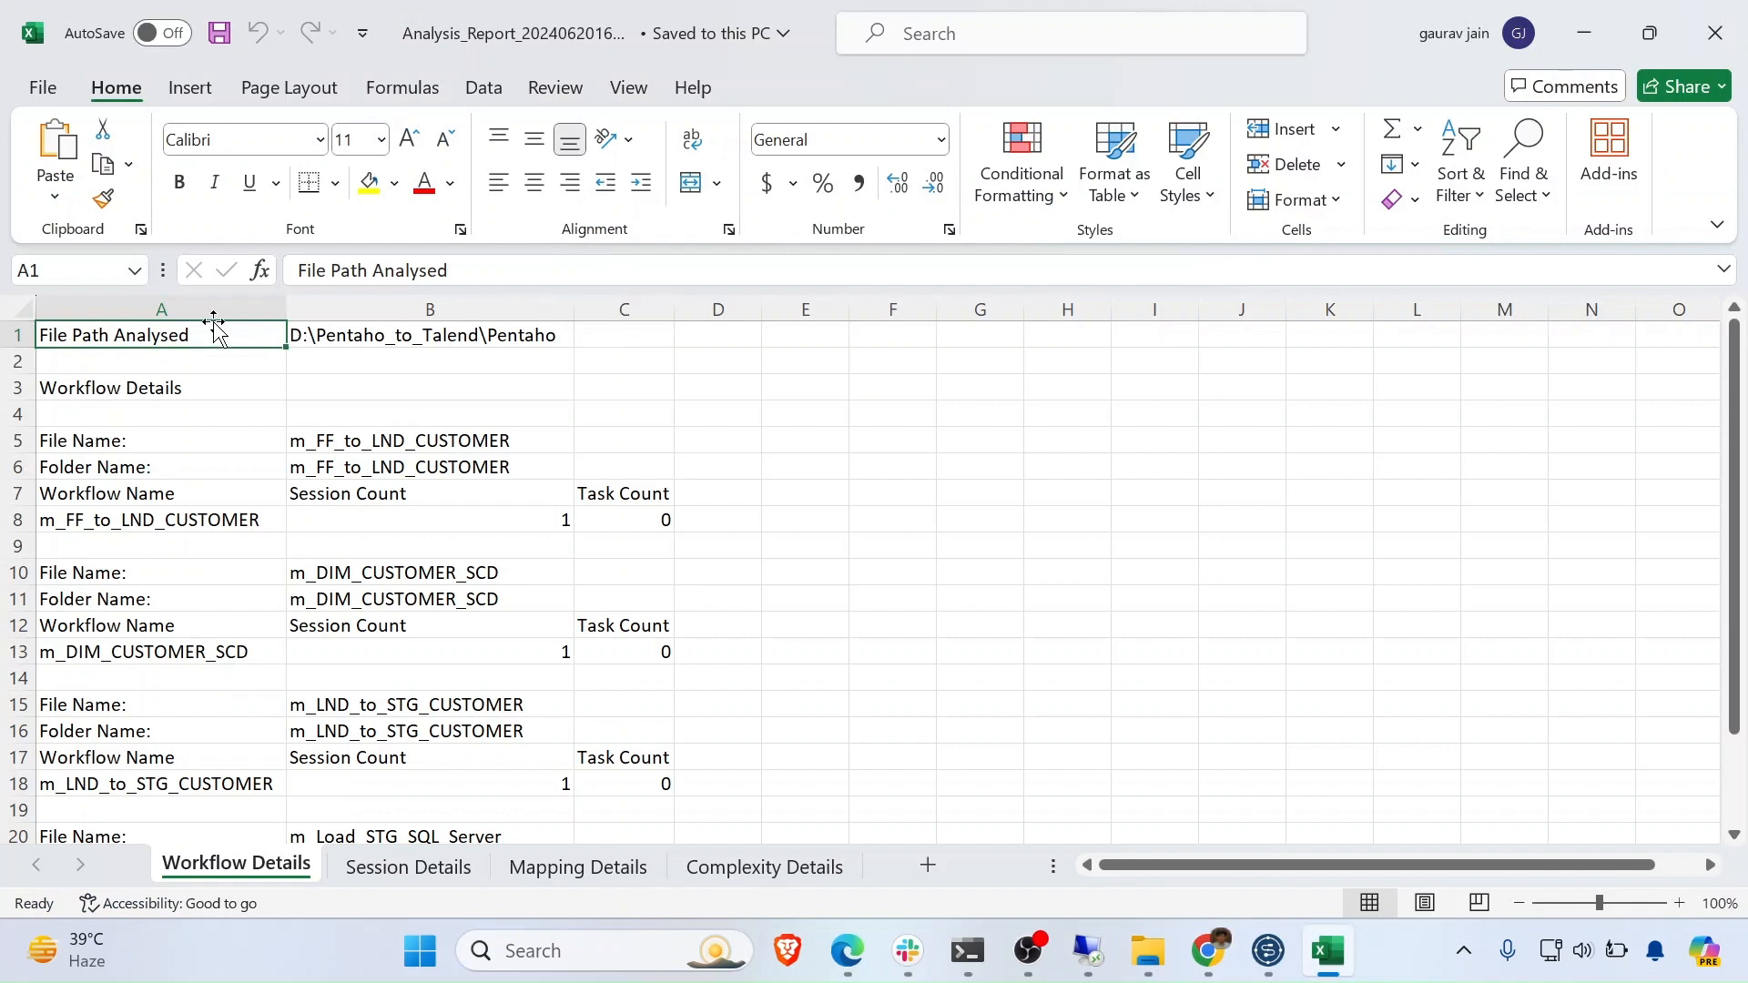
- Check the analysed path in cell B1, then review the Session Details and Mapping Details sheets
click(408, 341)
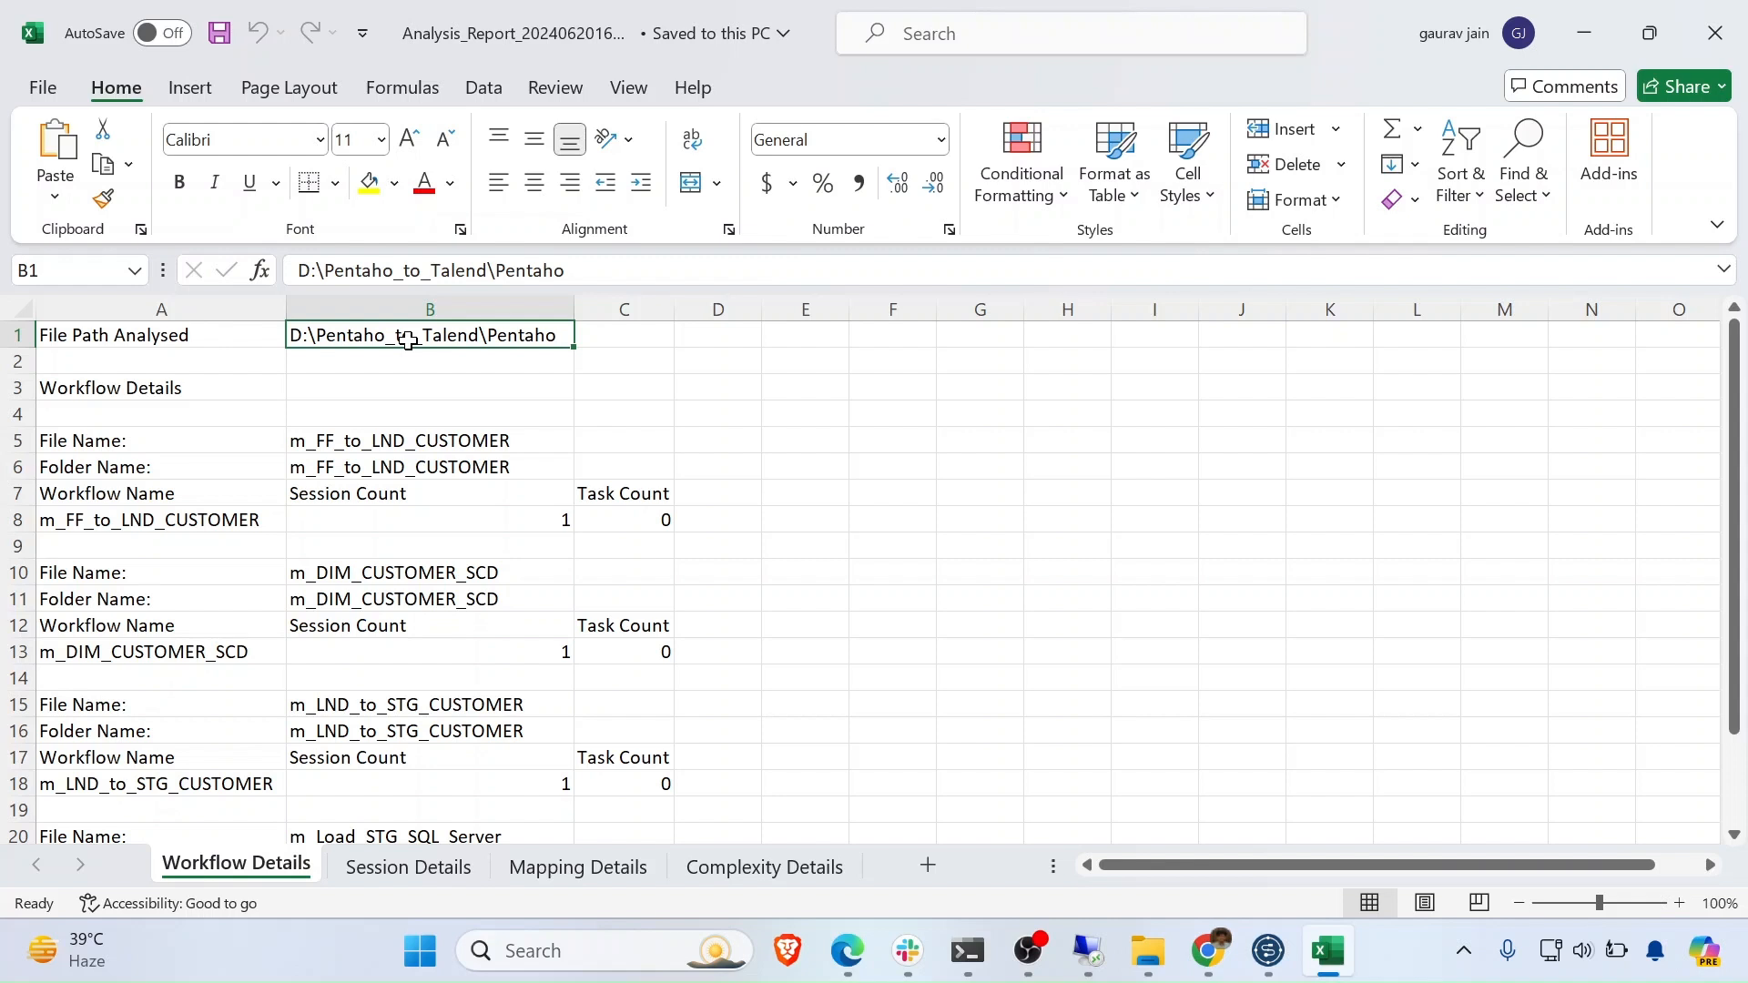
click(408, 867)
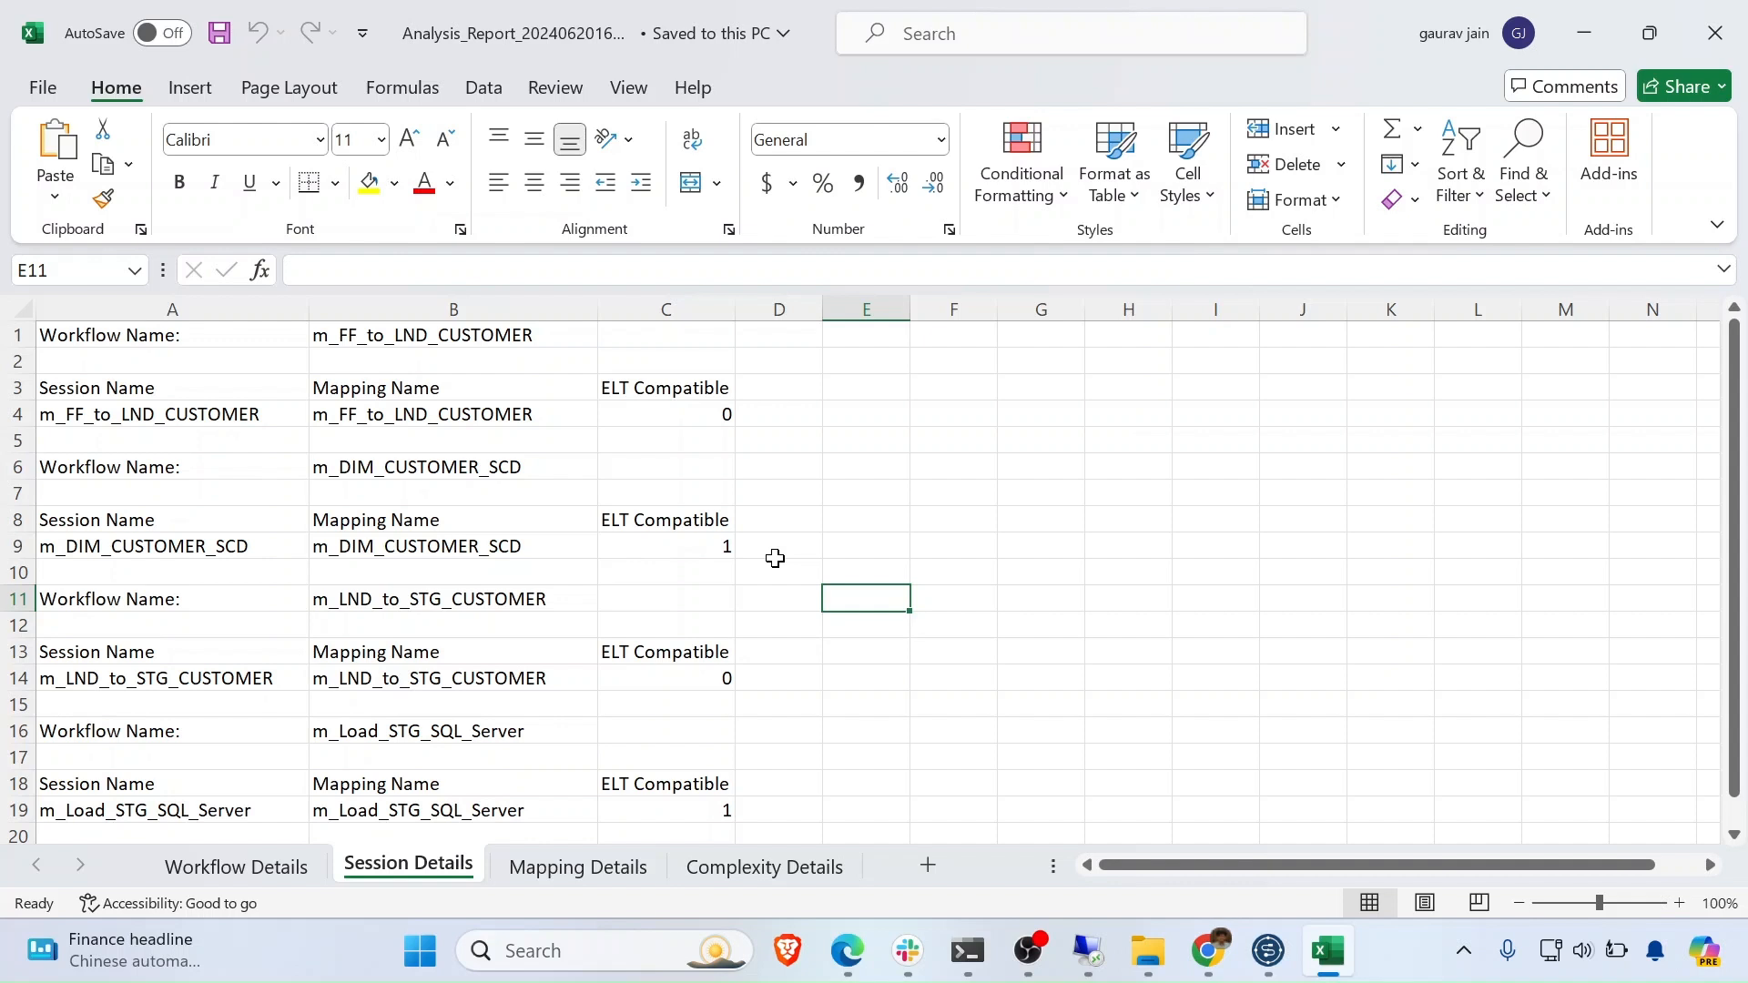
click(578, 867)
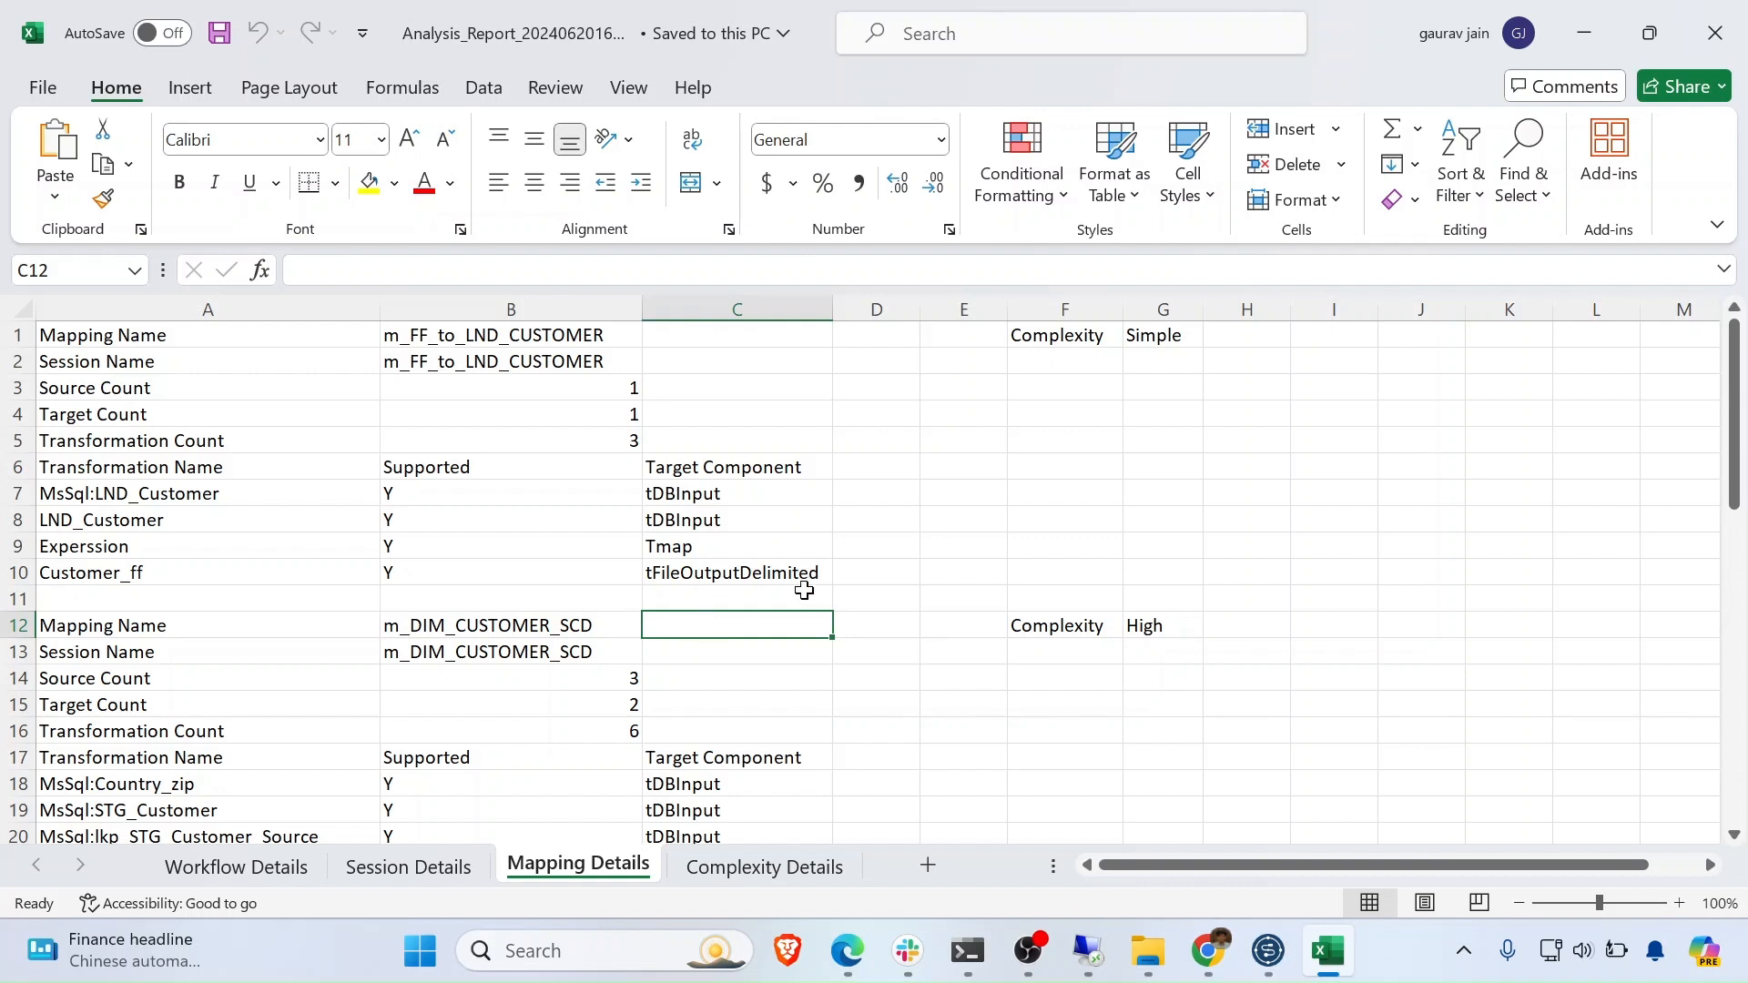
- Review the Simple, Medium and High rows on the Complexity Details sheet
click(728, 869)
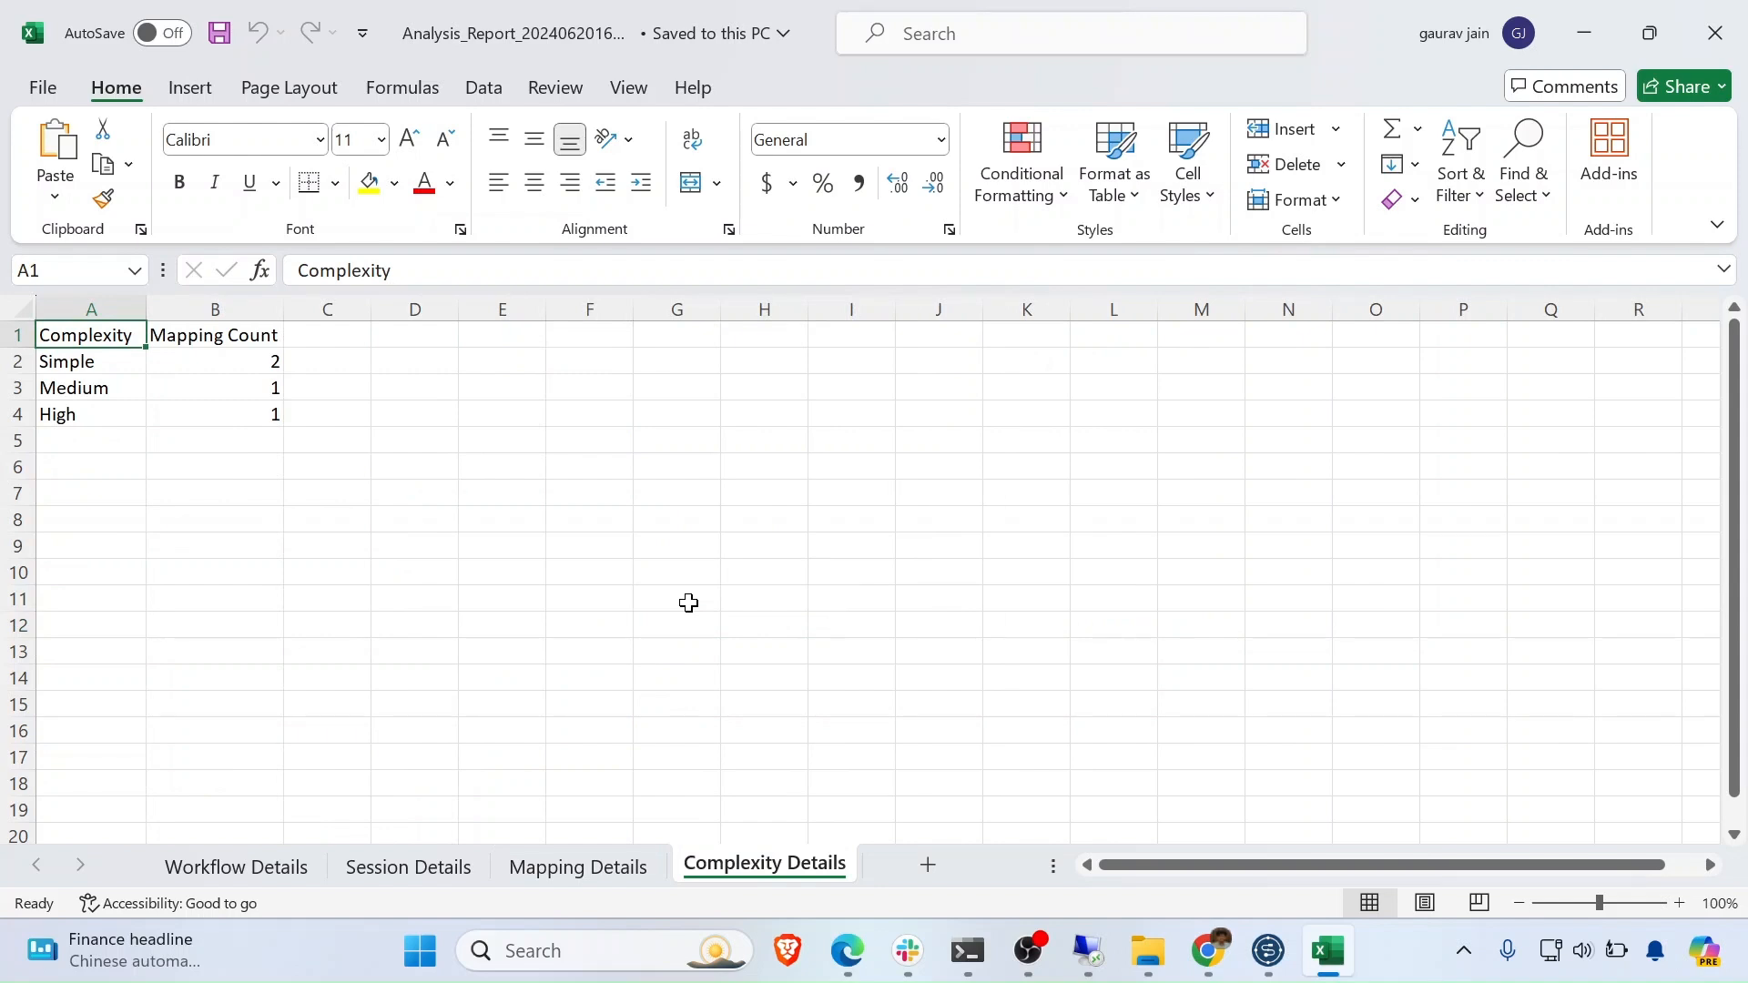
click(85, 363)
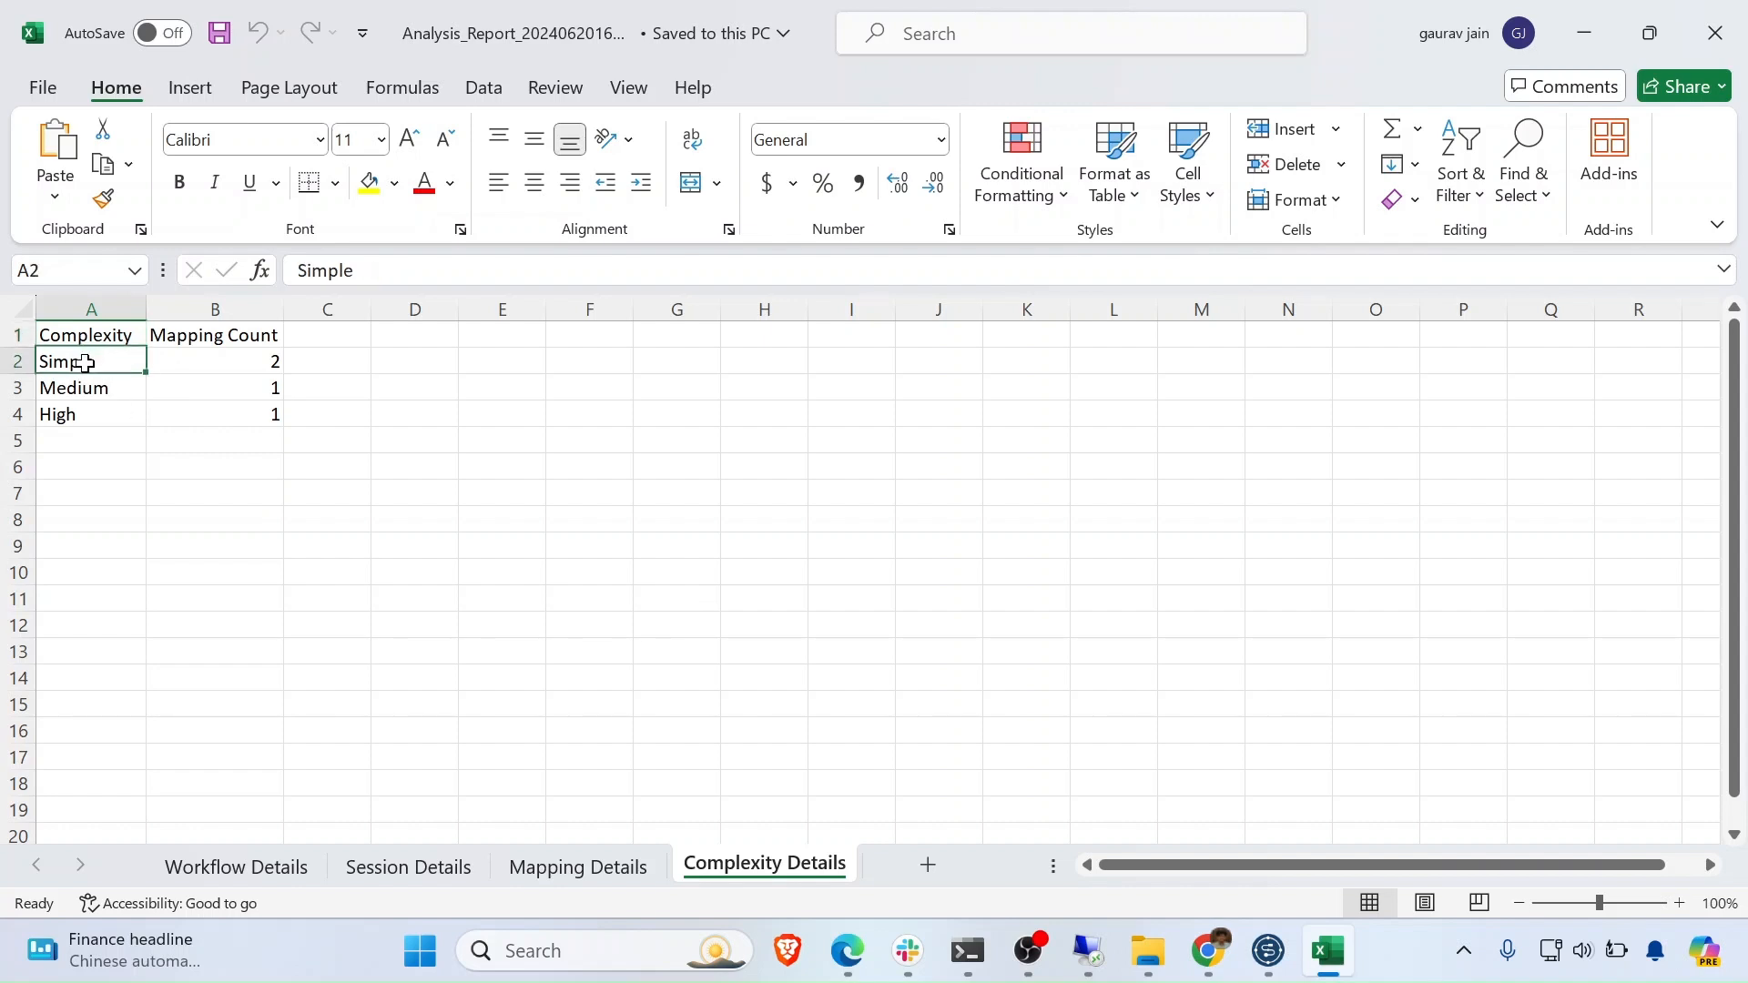
click(94, 393)
click(86, 413)
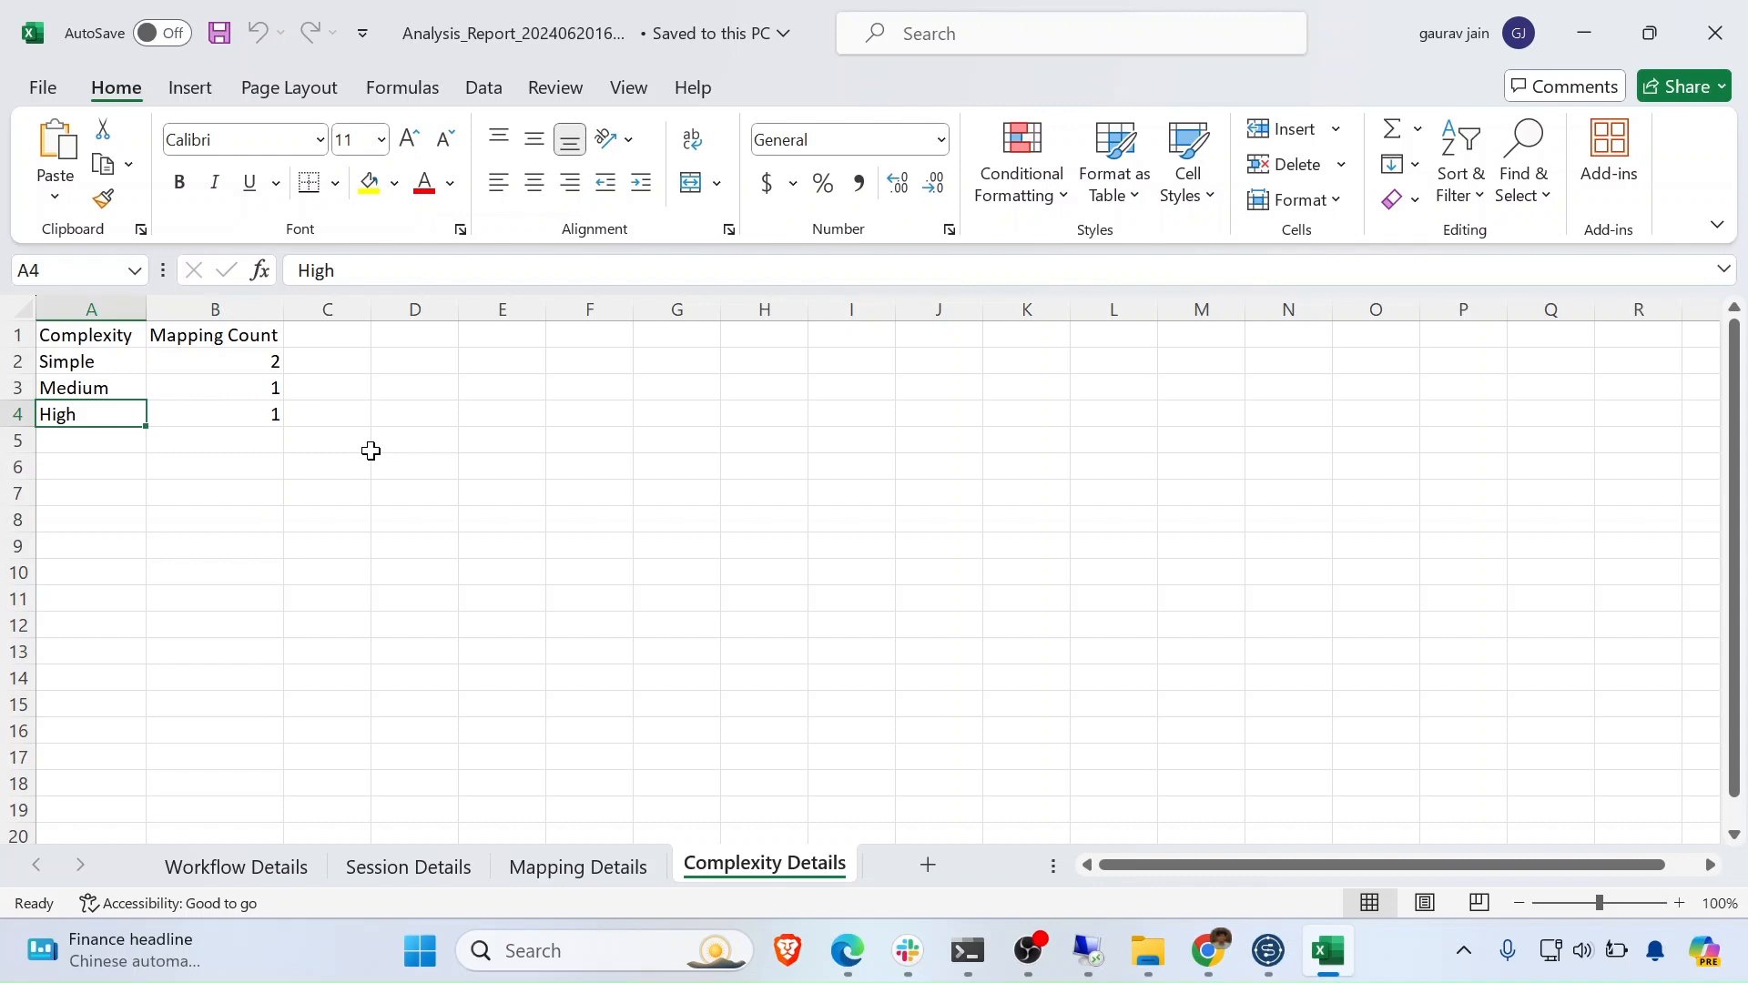
- Return to the ETL Conversion Tool and start the conversion to Talend
mouse_move(1229, 950)
click(1297, 800)
click(1591, 755)
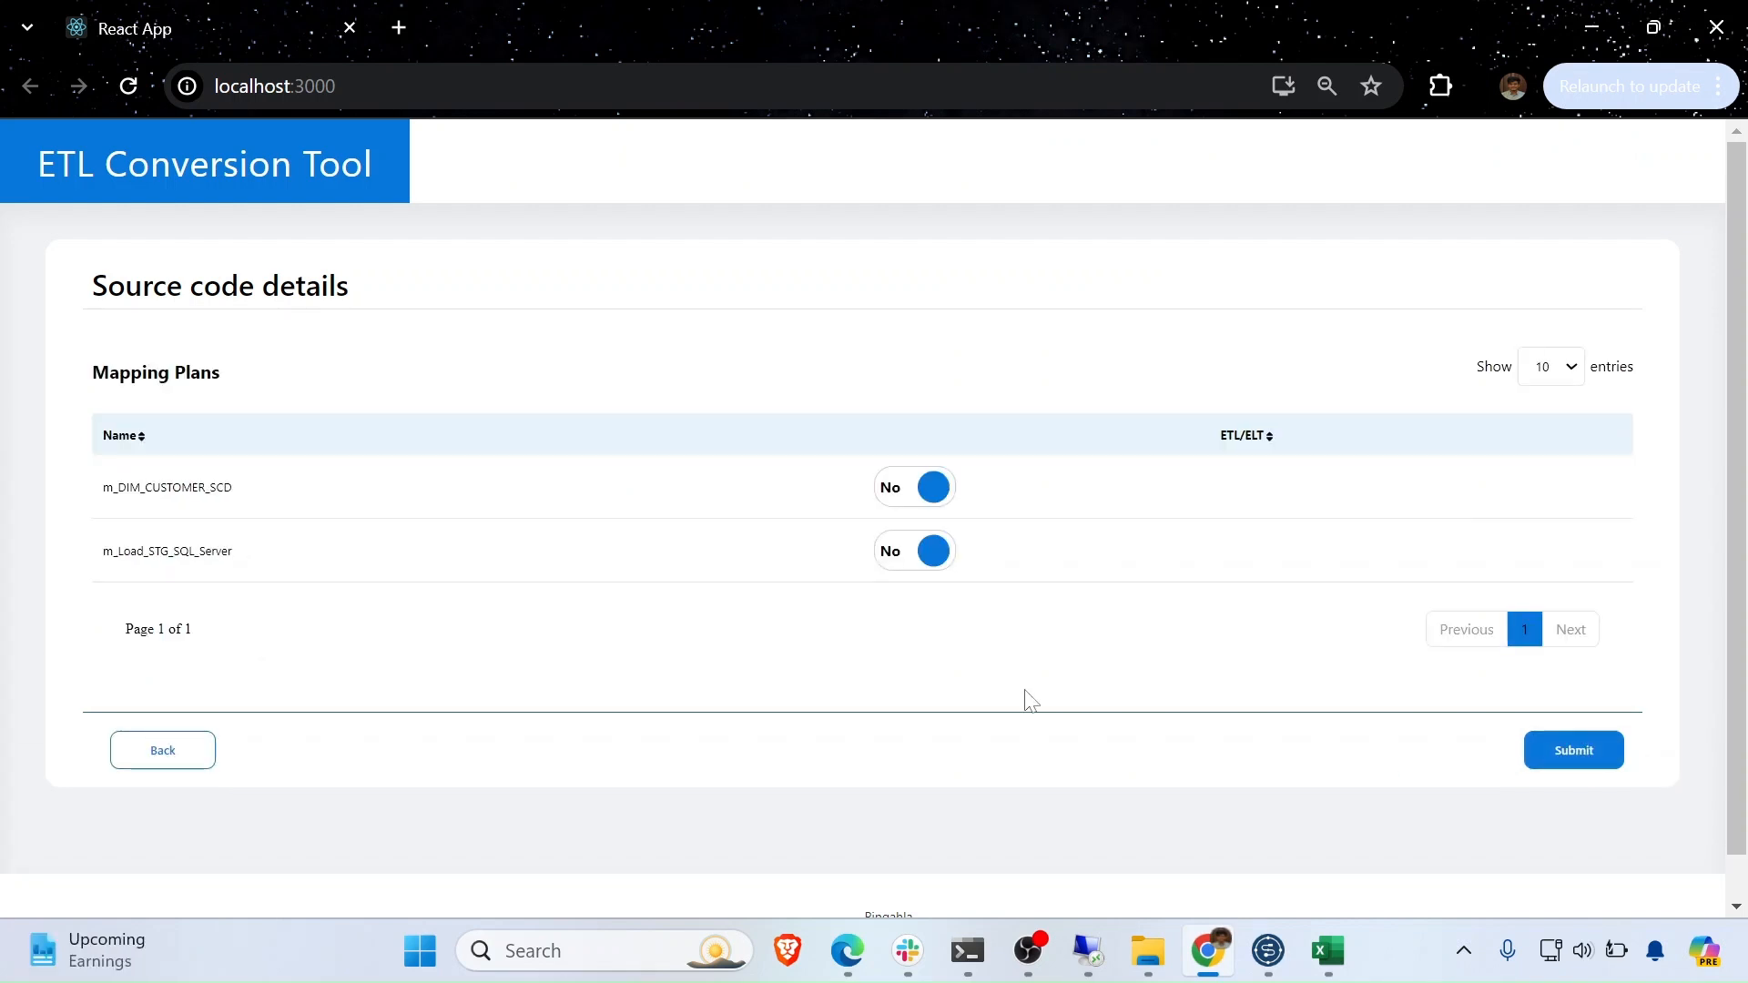
- Switch m_Load_STG_SQL_Server's ETL/ELT option to Yes, submit the conversion, and return to File Explorer
click(933, 560)
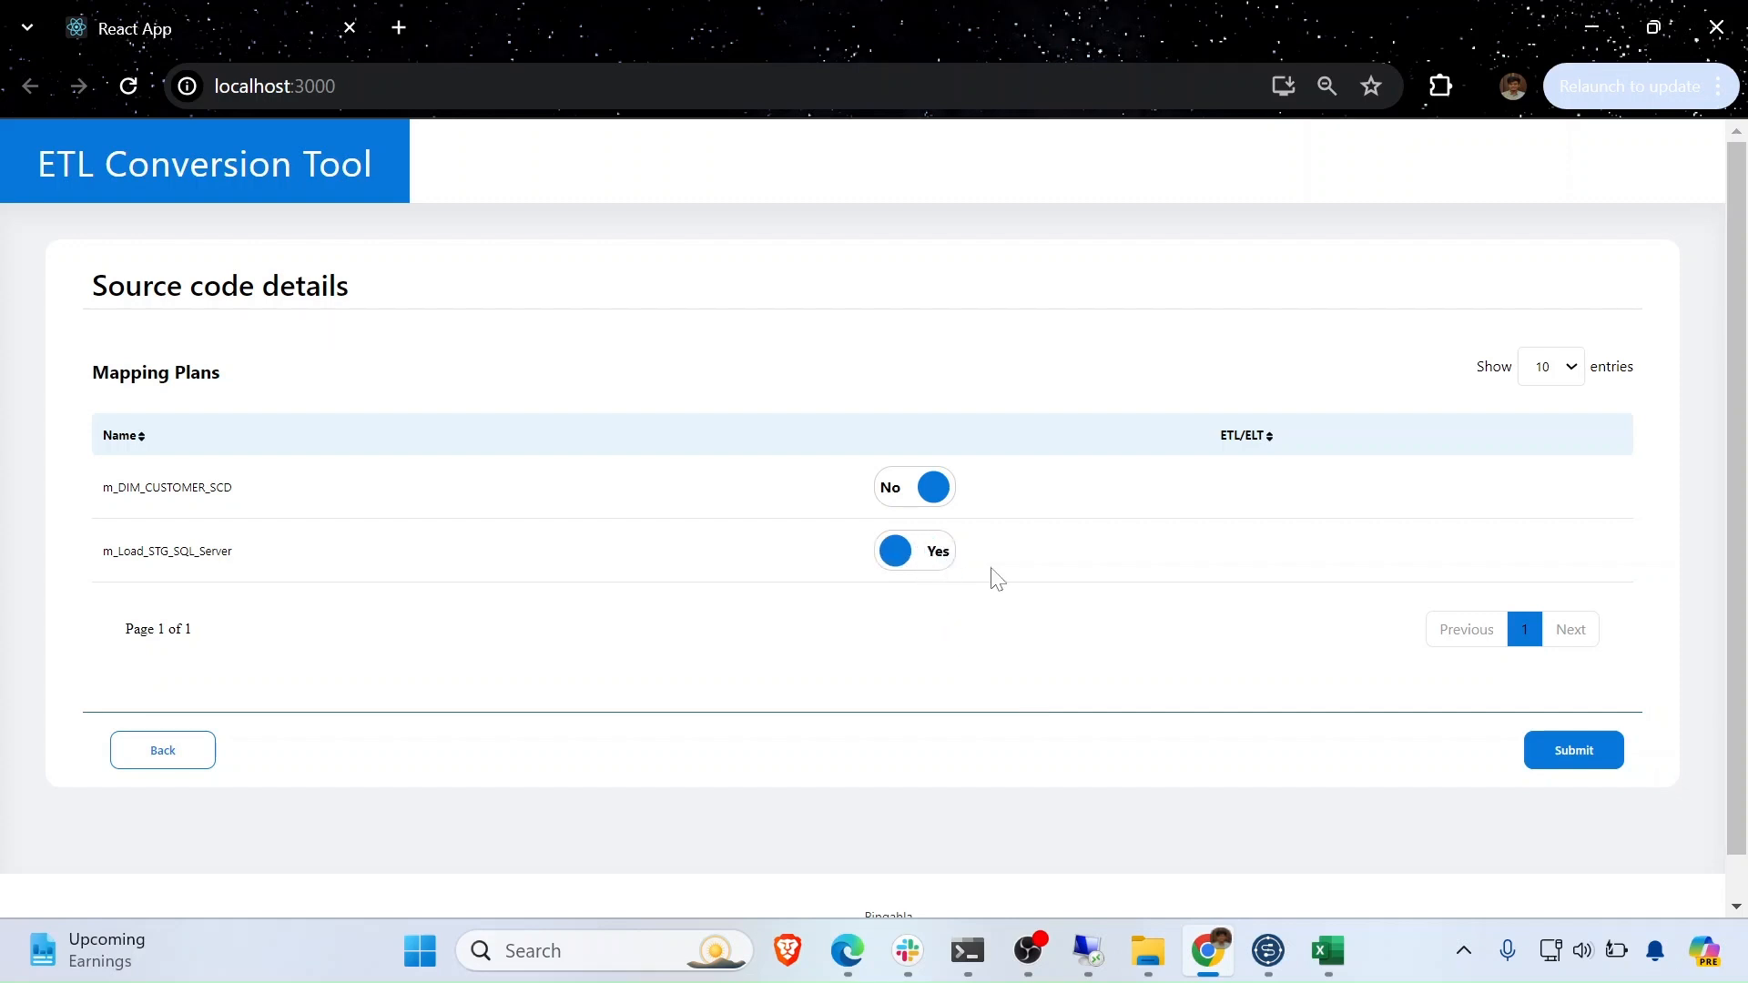
click(1608, 761)
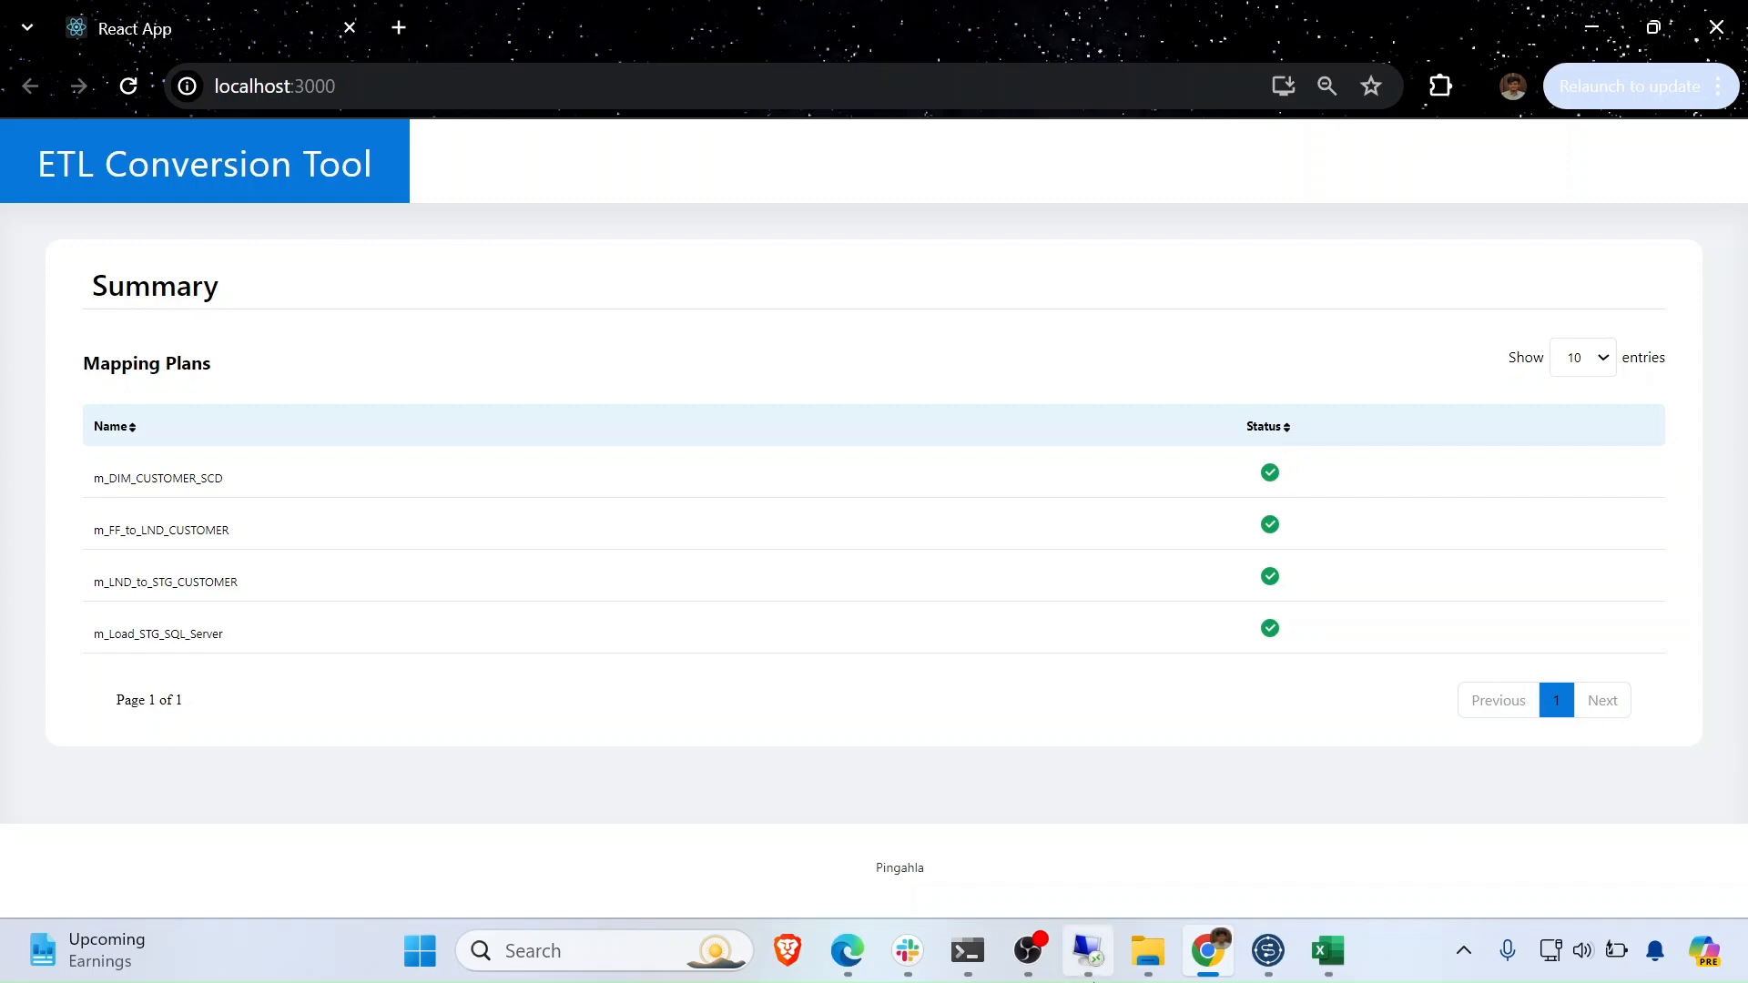
click(1150, 954)
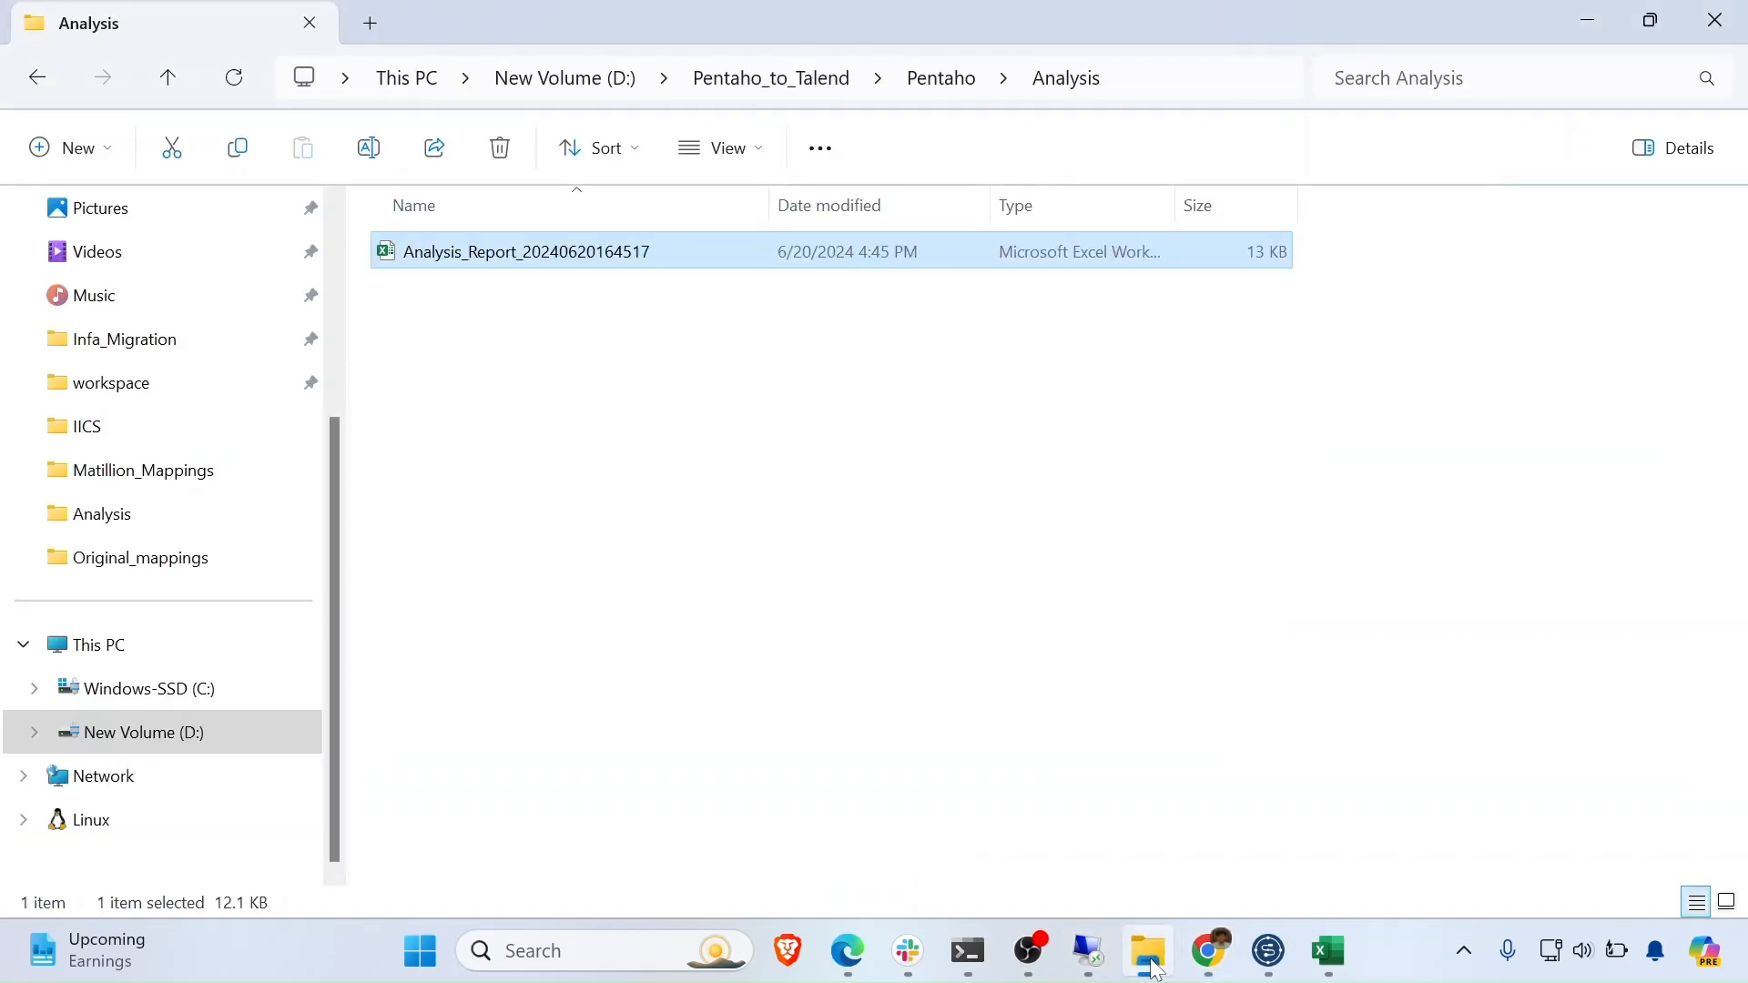
- Open the Talend_COde output folder under Pentaho_to_Talend, then bring Talend Studio forward
click(36, 77)
click(36, 78)
double_click(635, 296)
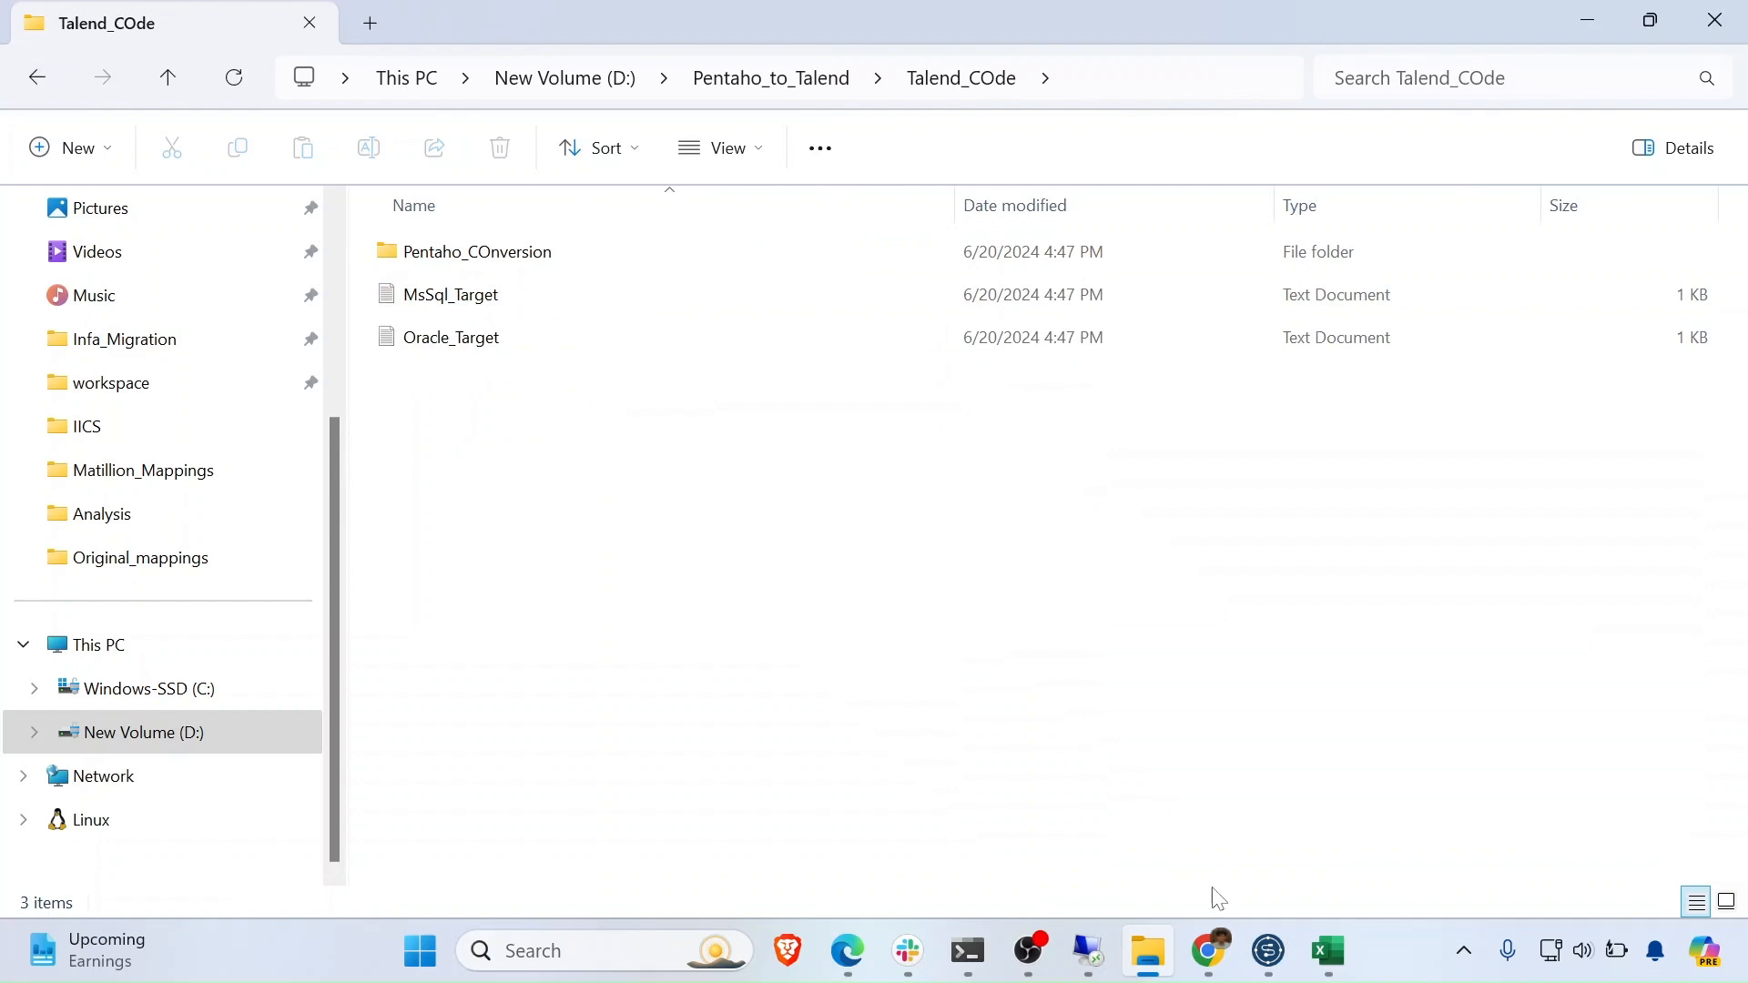
click(1277, 953)
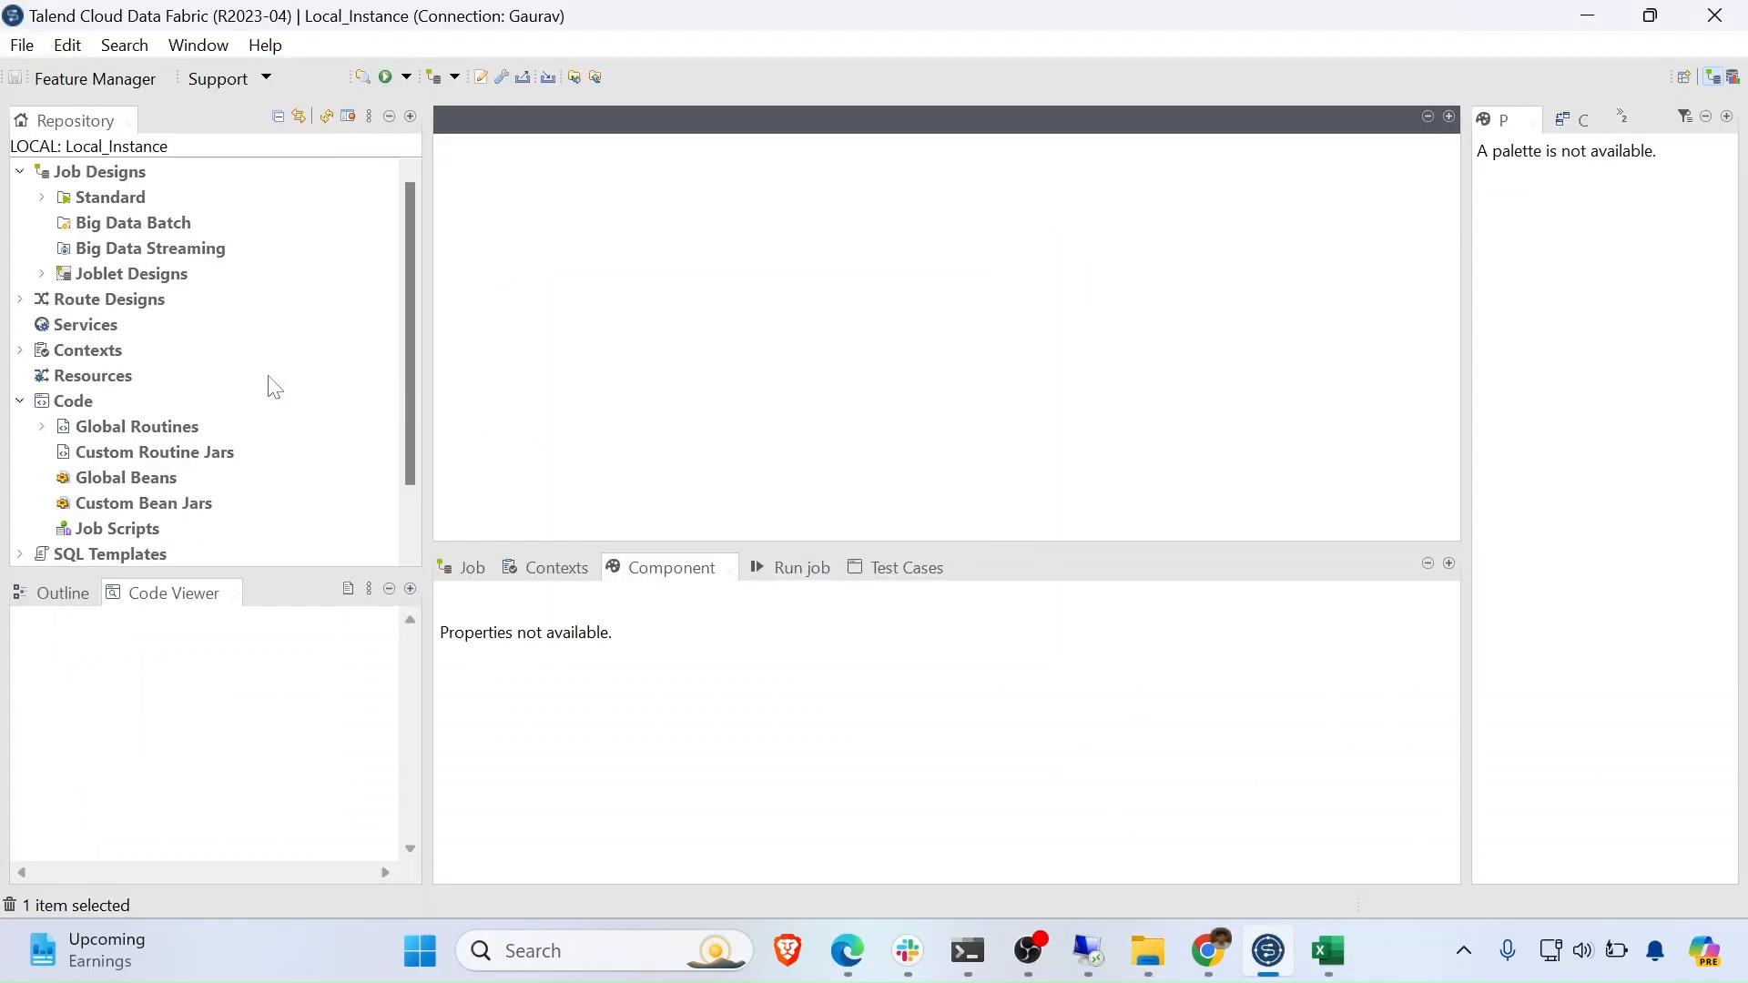
- Start Import Items and set D:\Pentaho_to_Talend\Talend_COde as the root directory
click(598, 77)
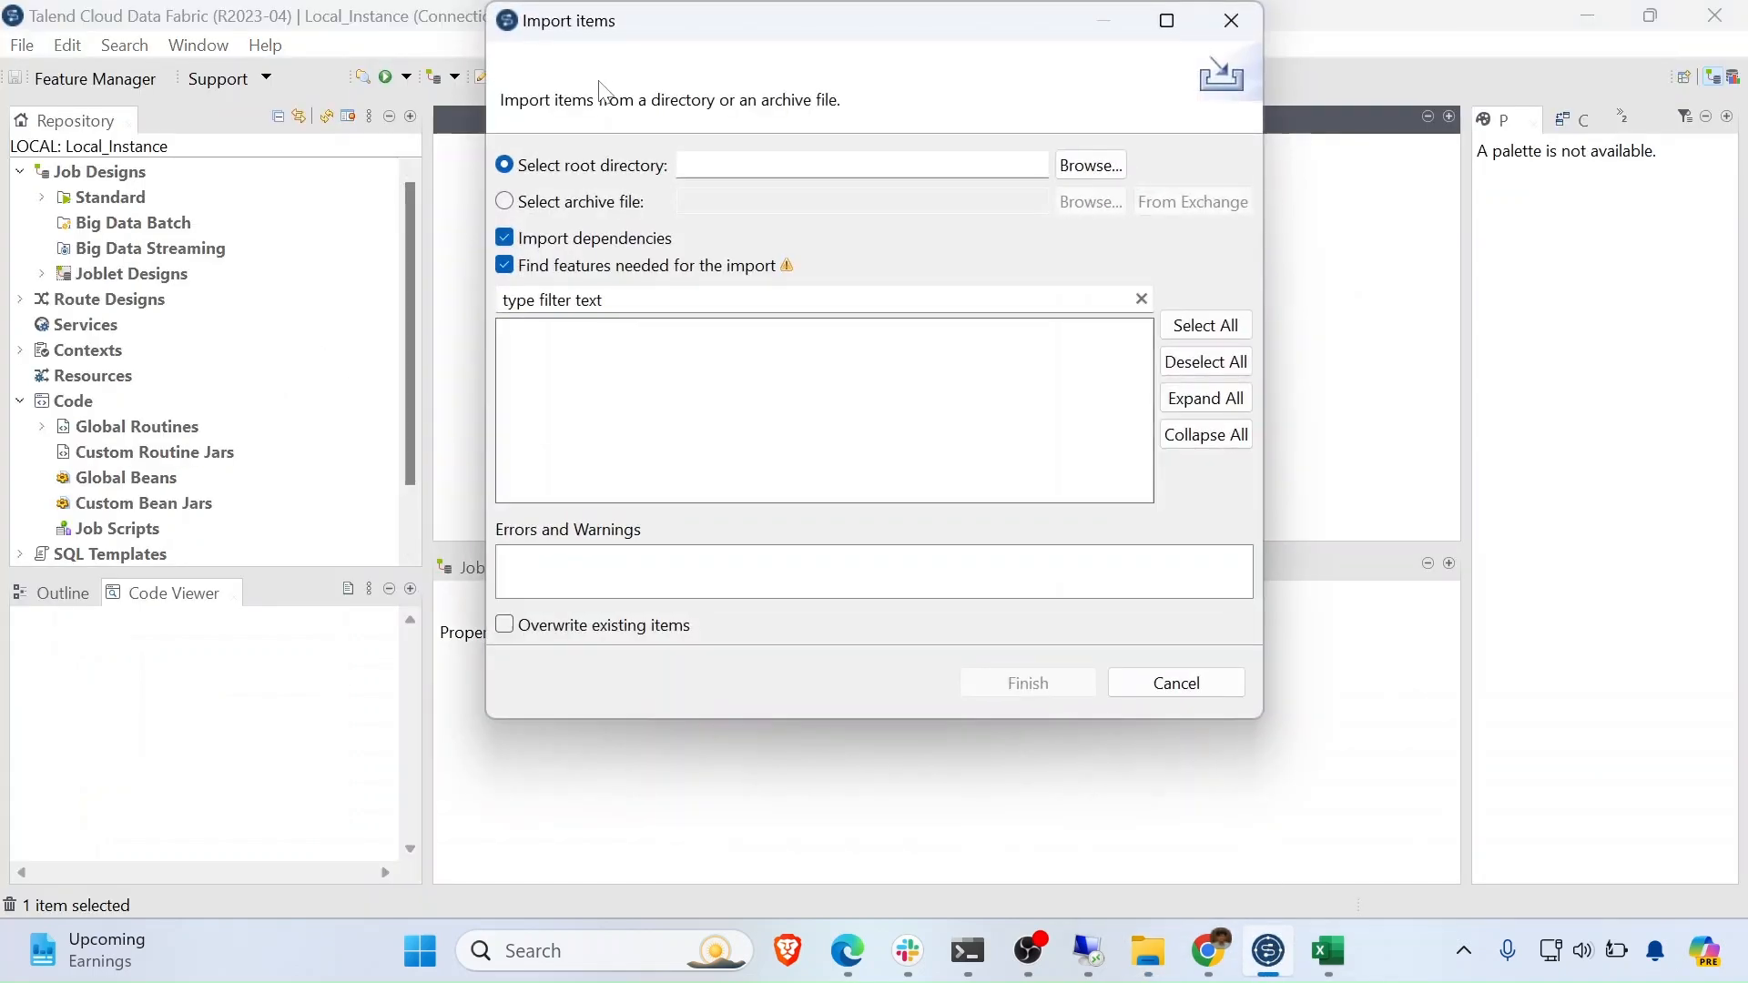
click(1093, 165)
scroll(608, 487, down, 5)
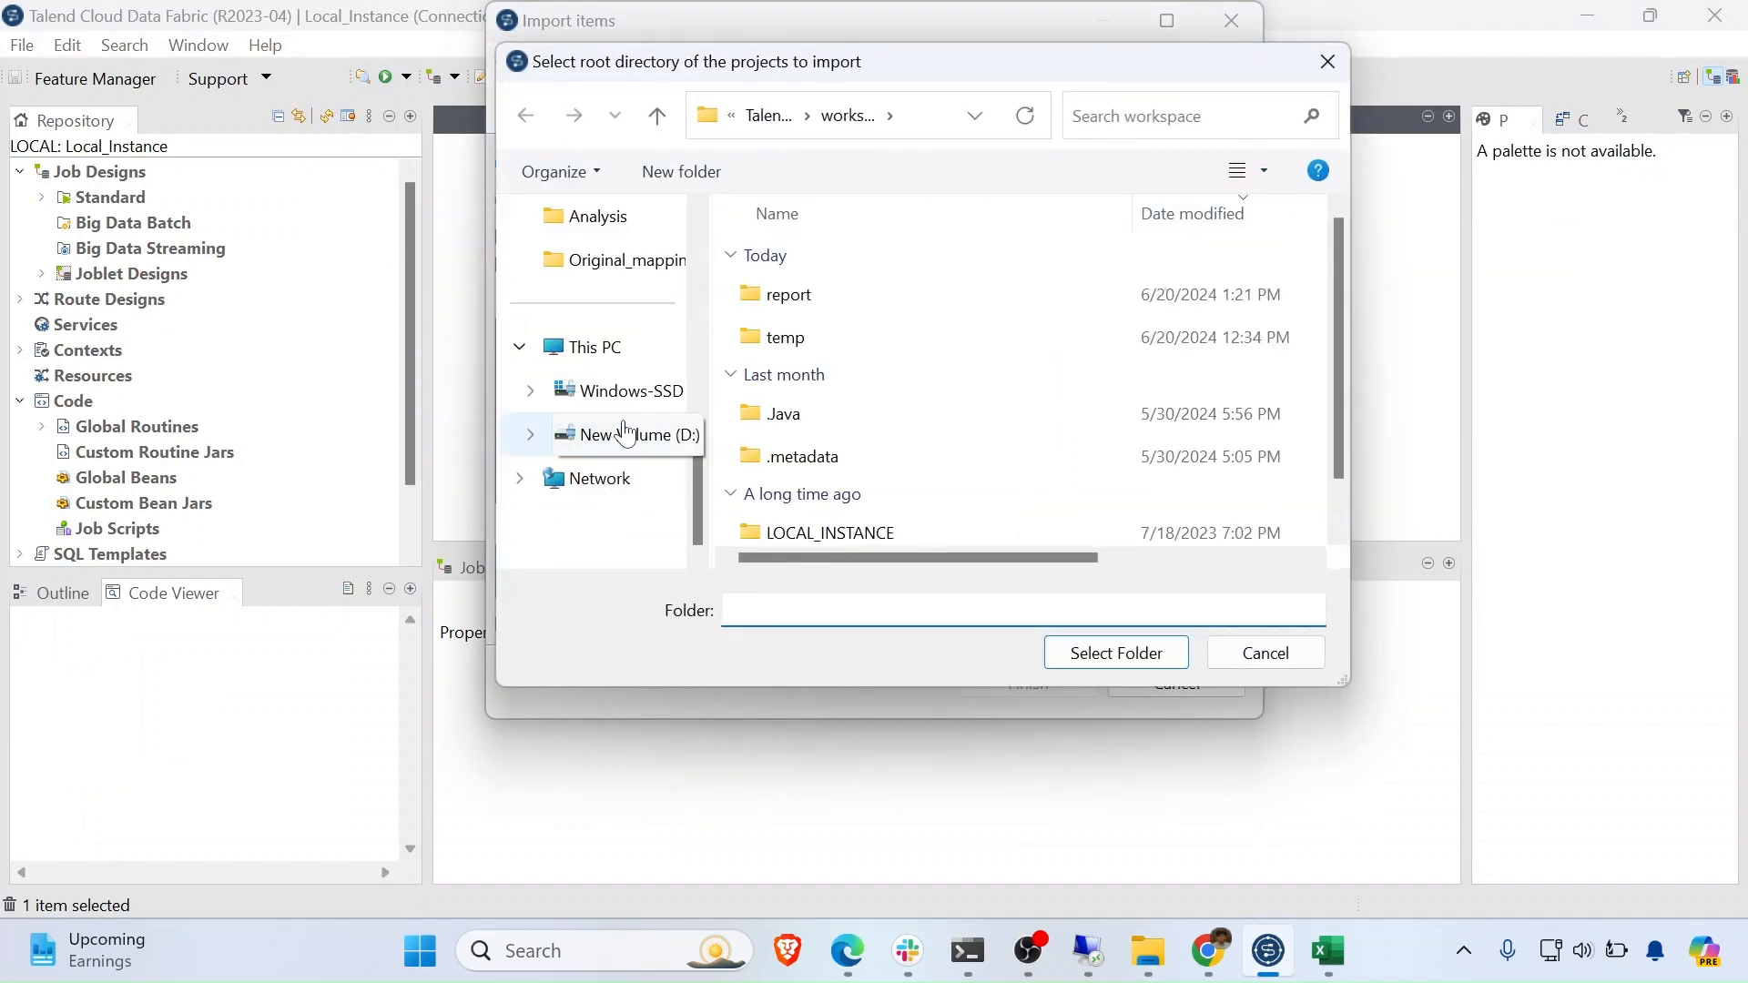
click(606, 437)
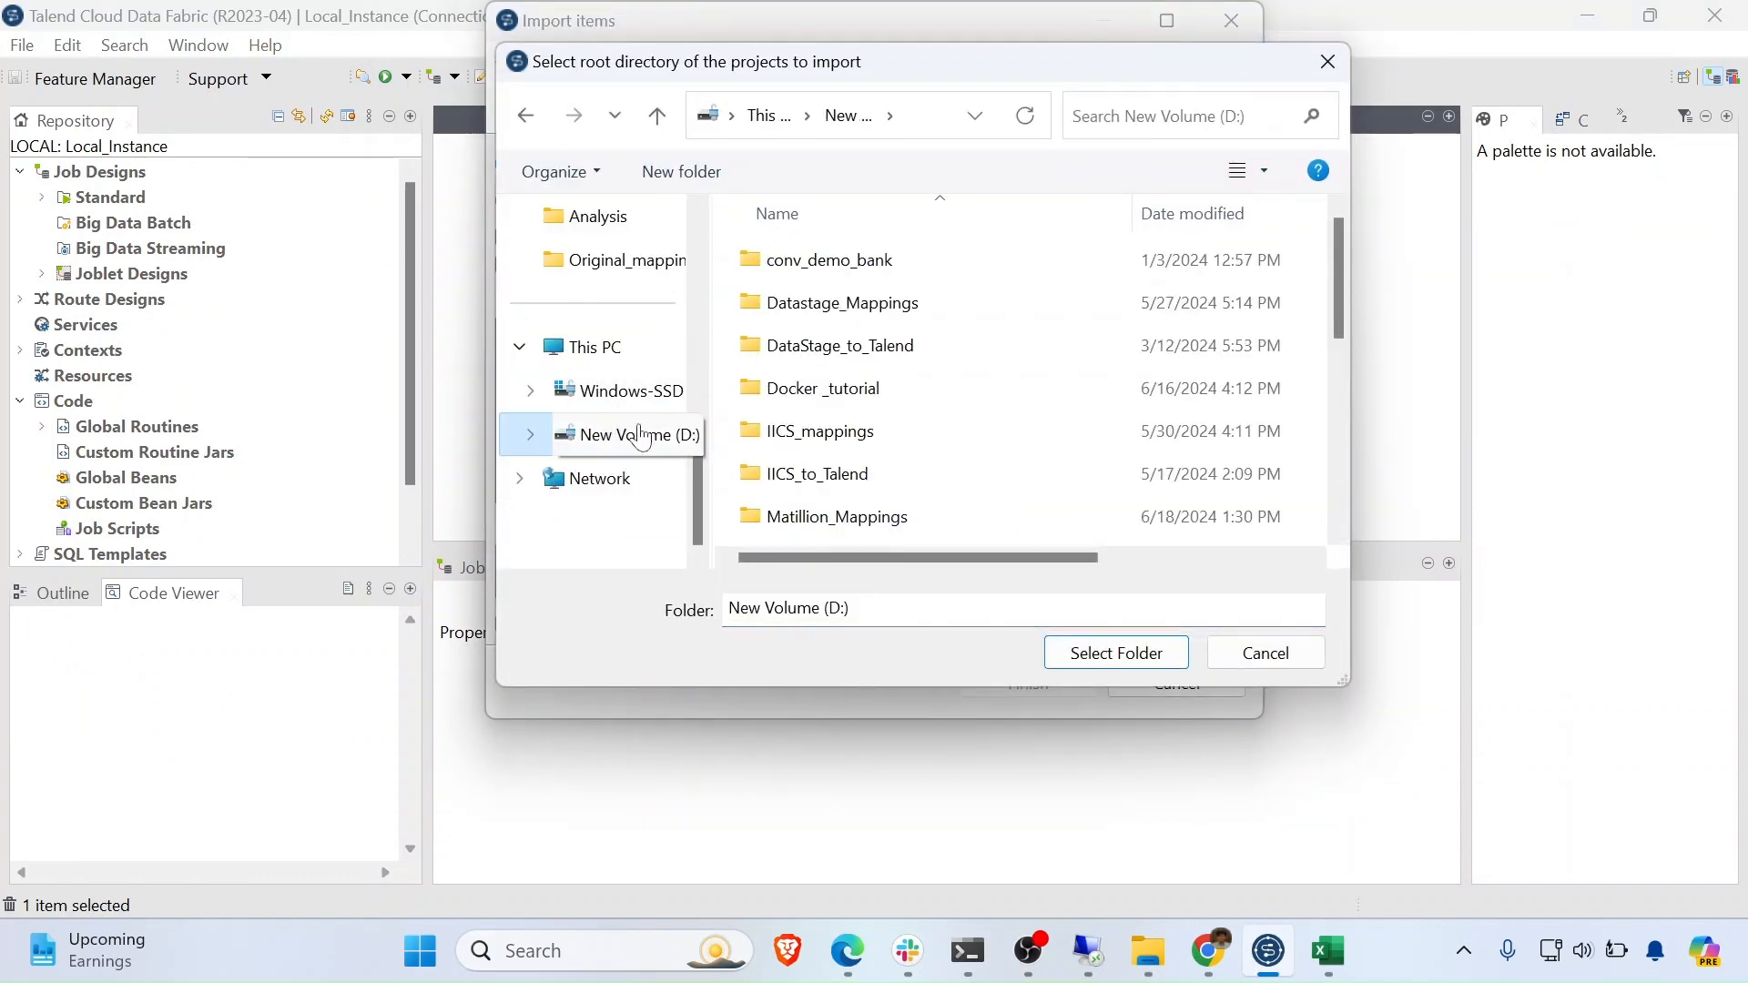
scroll(913, 402, down, 3)
click(872, 313)
click(859, 273)
double_click(859, 273)
click(889, 305)
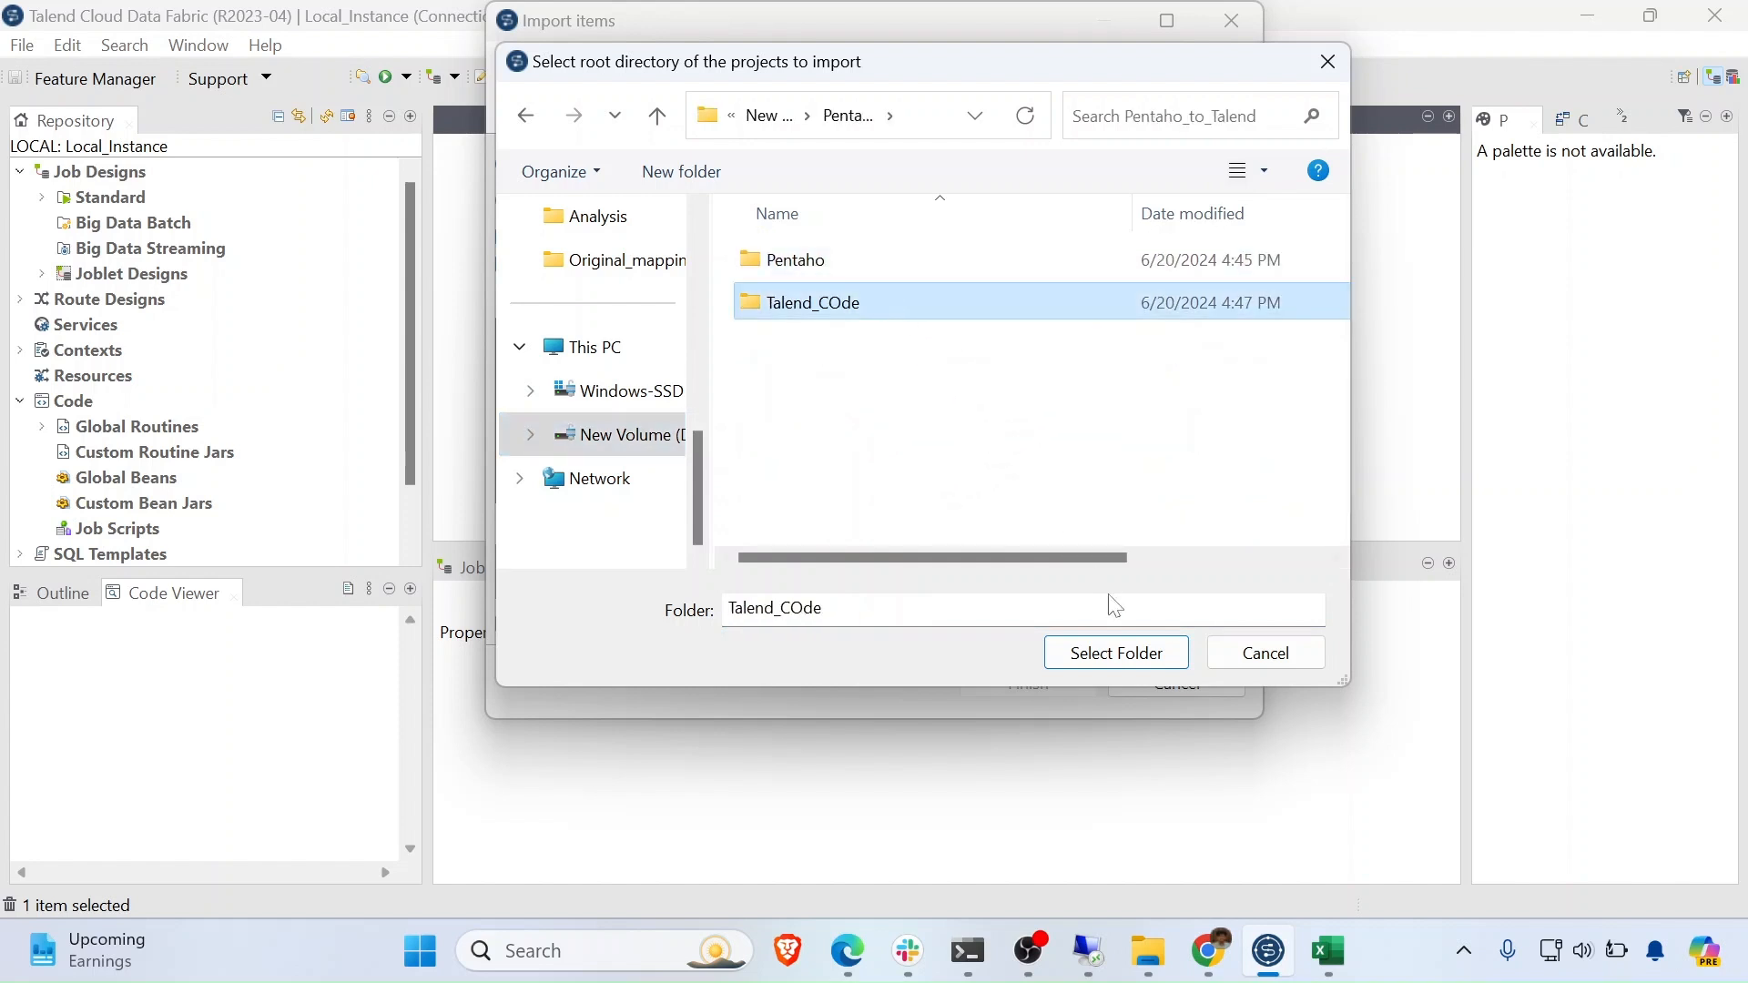
click(1110, 653)
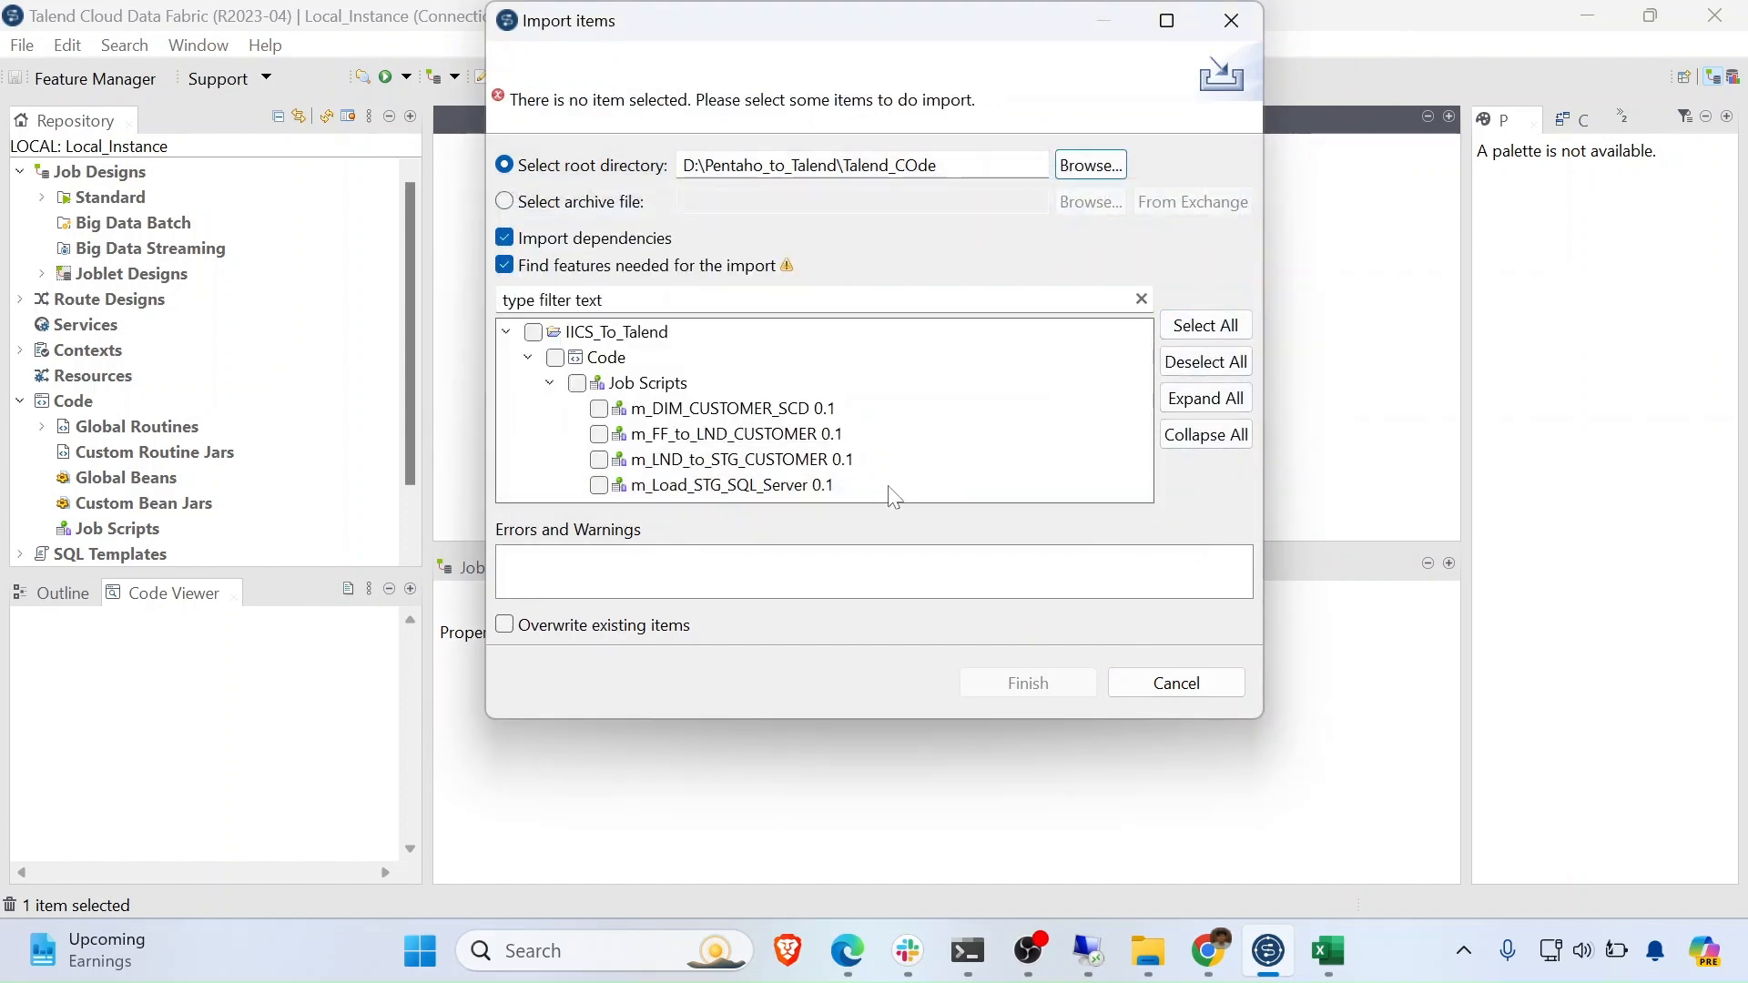
- Select all four job scripts and finish the import into Job Scripts
click(1206, 326)
click(1050, 681)
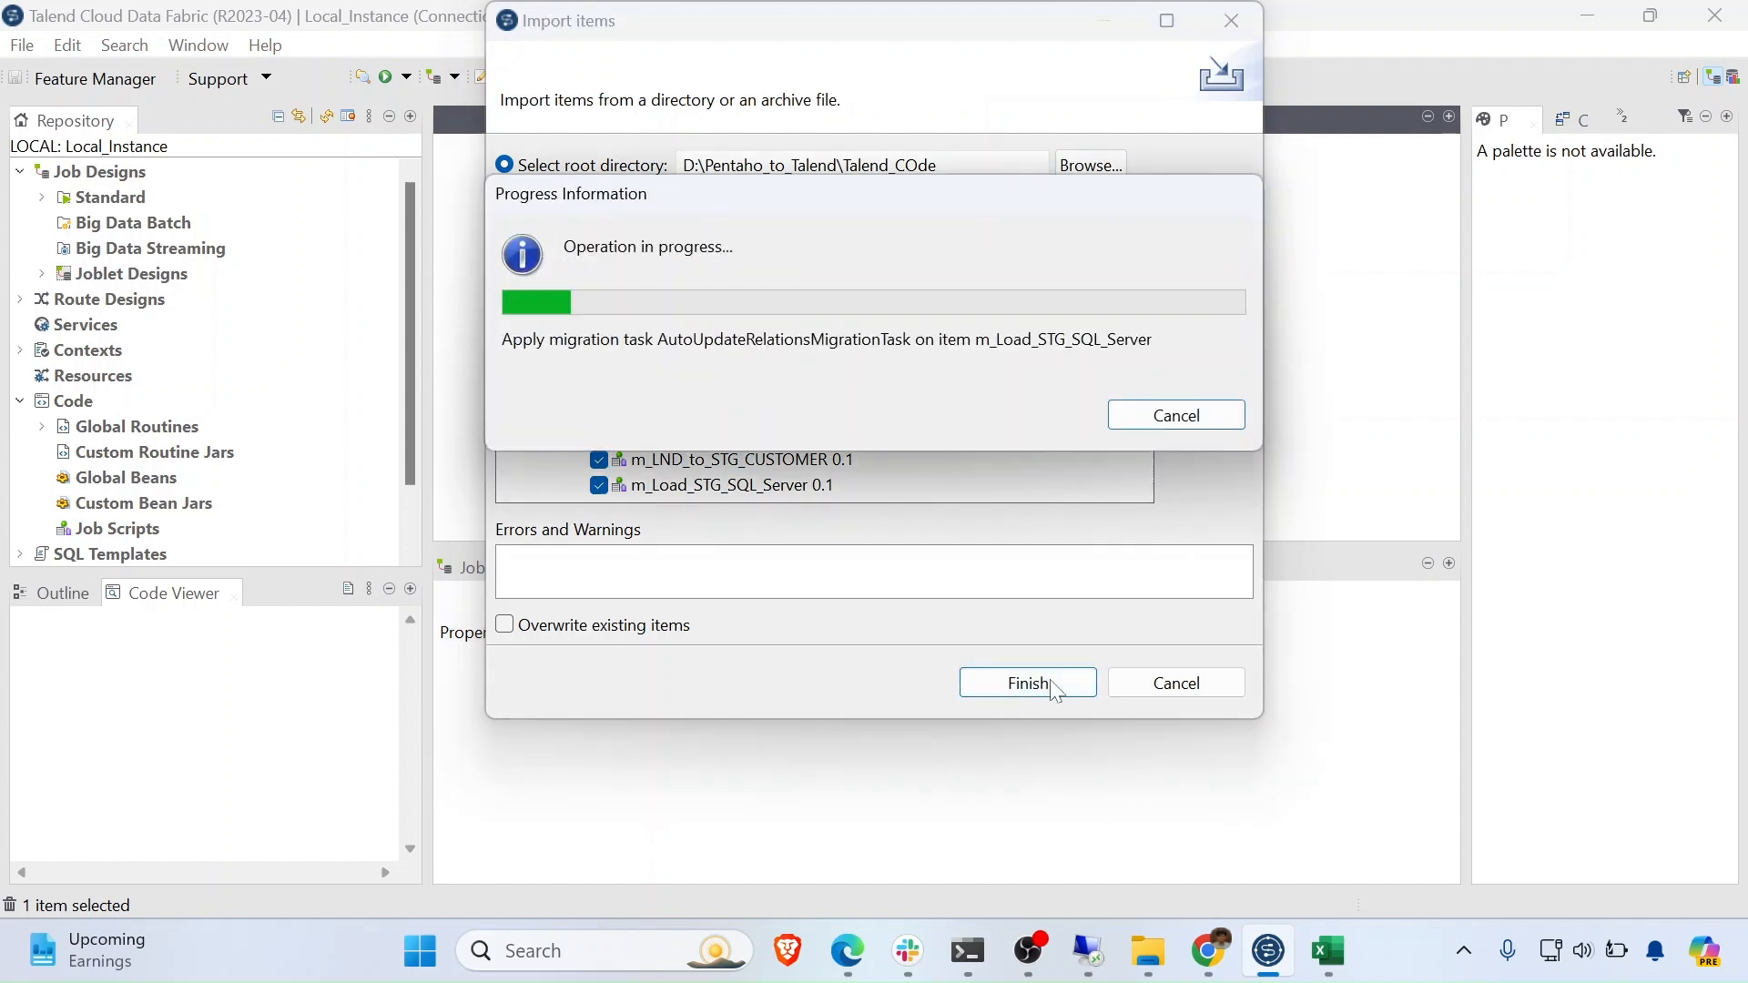
scroll(222, 482, down, 3)
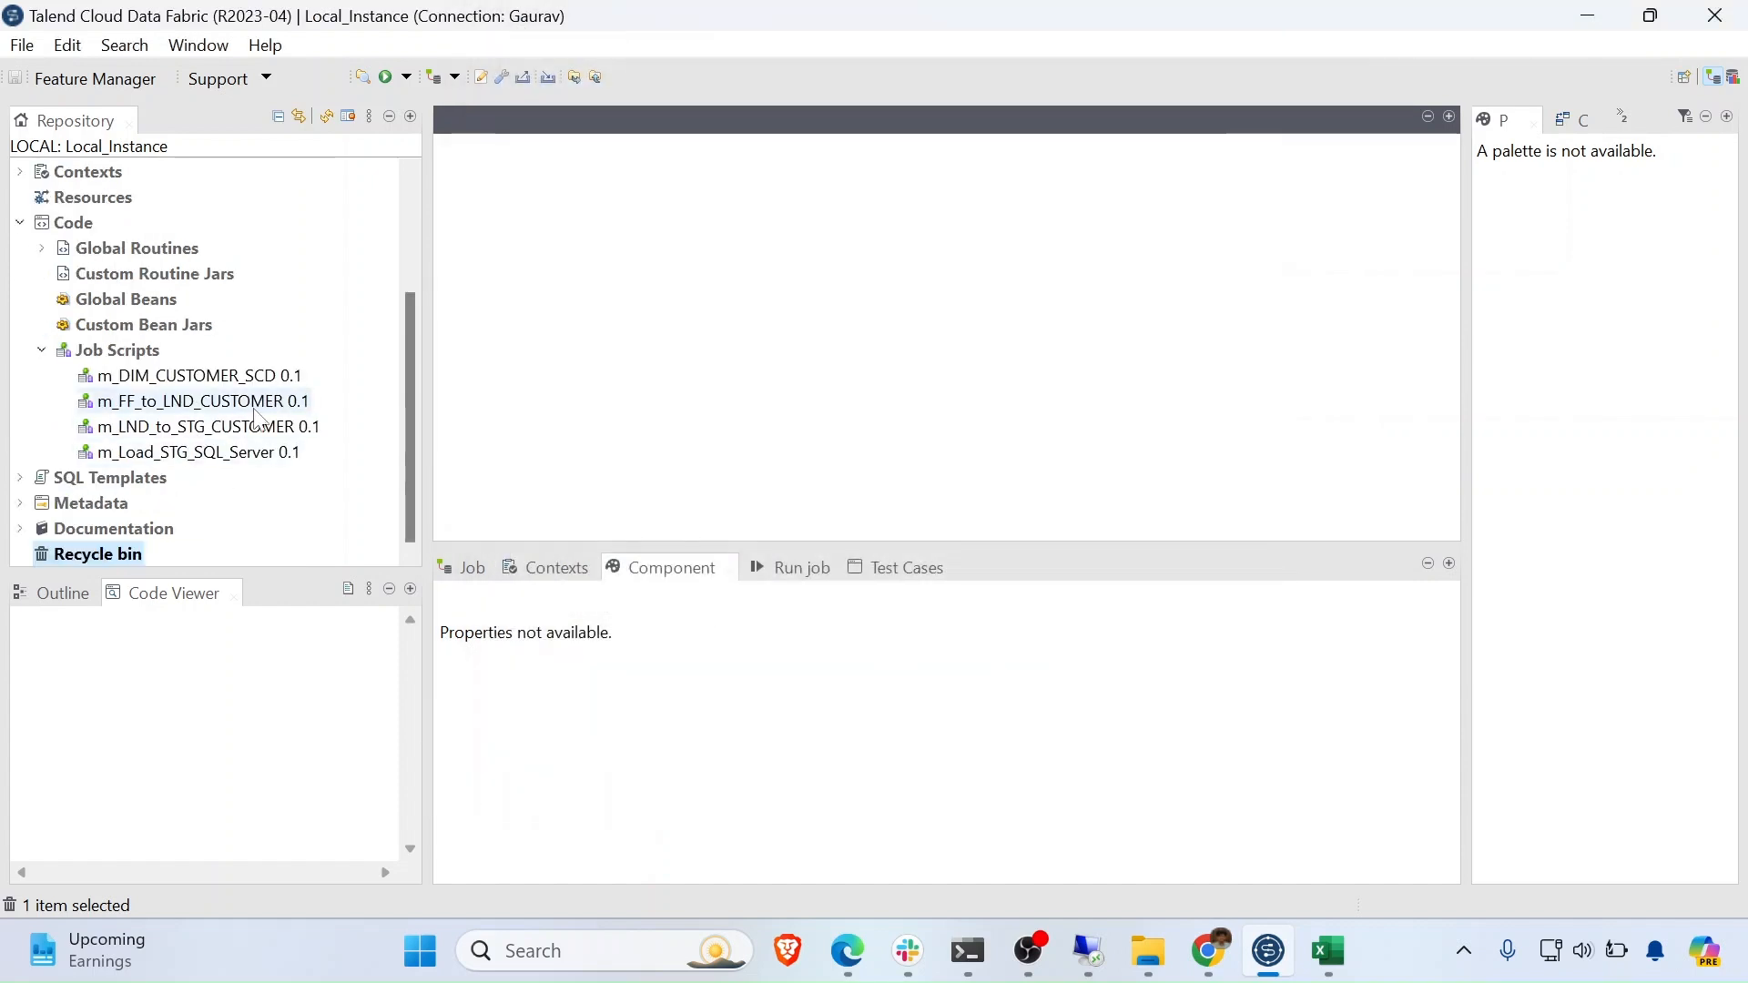
- Generate jobs from the m_DIM_CUSTOMER_SCD and m_FF_to_LND_CUSTOMER job scripts
click(273, 375)
right_click(238, 377)
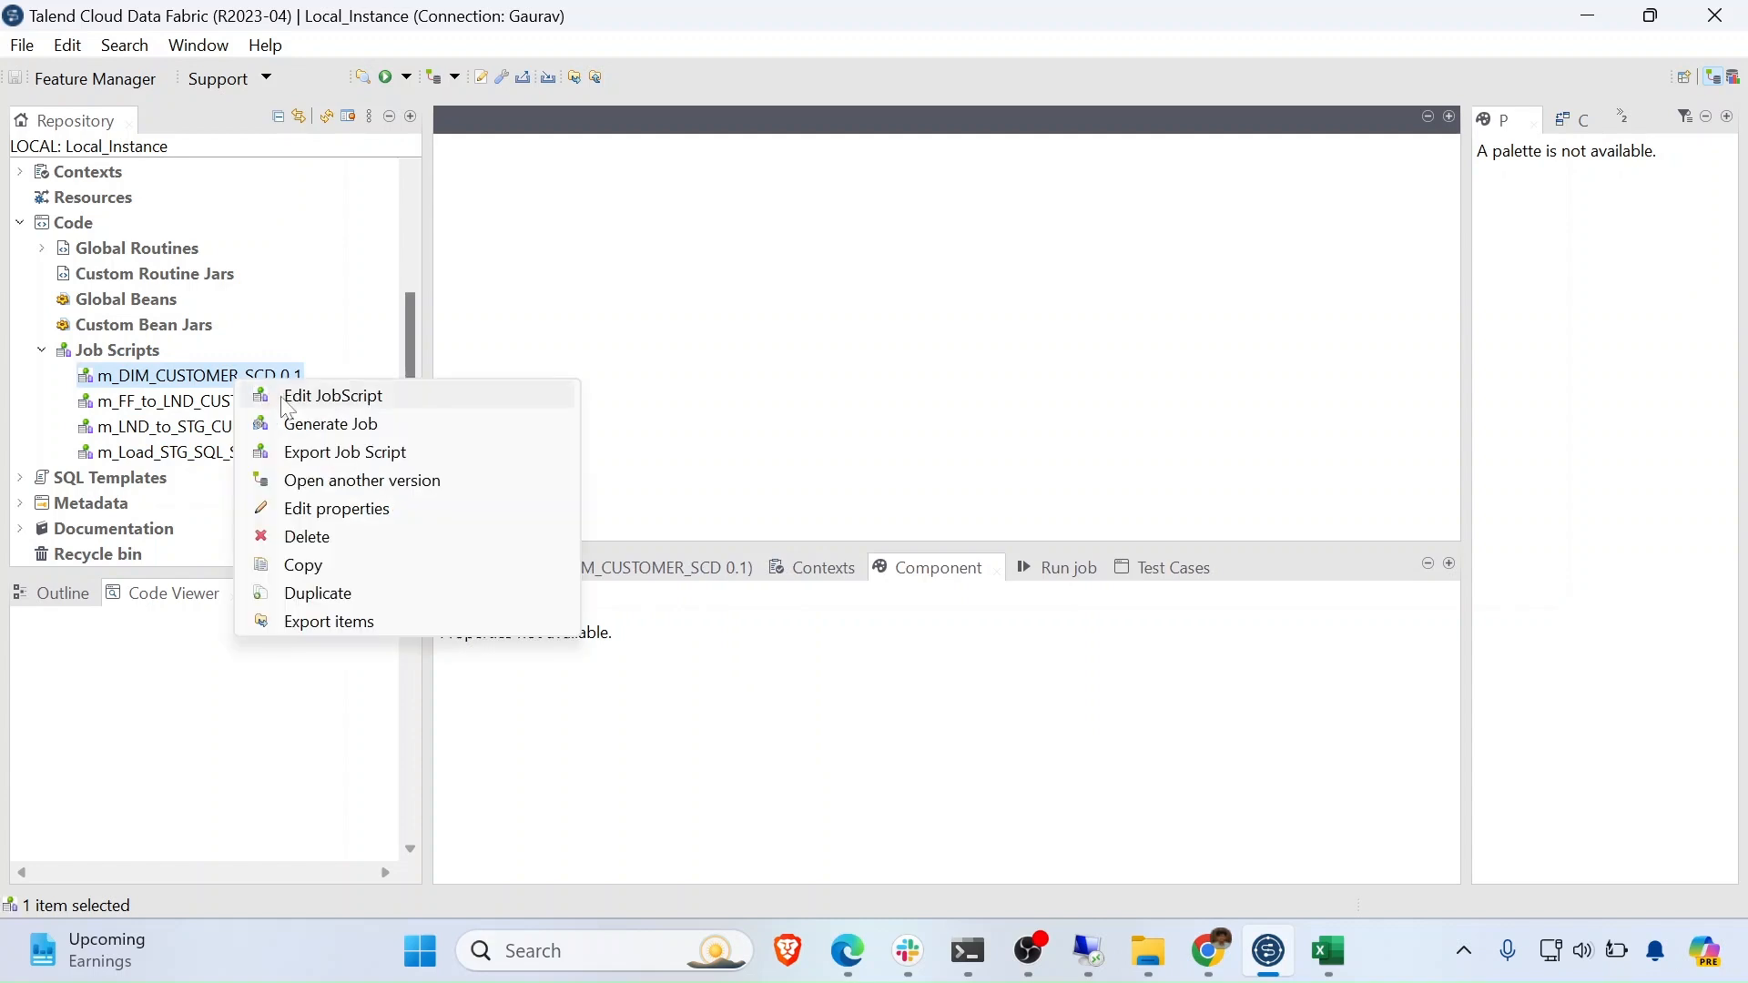
click(309, 424)
click(1104, 482)
click(273, 401)
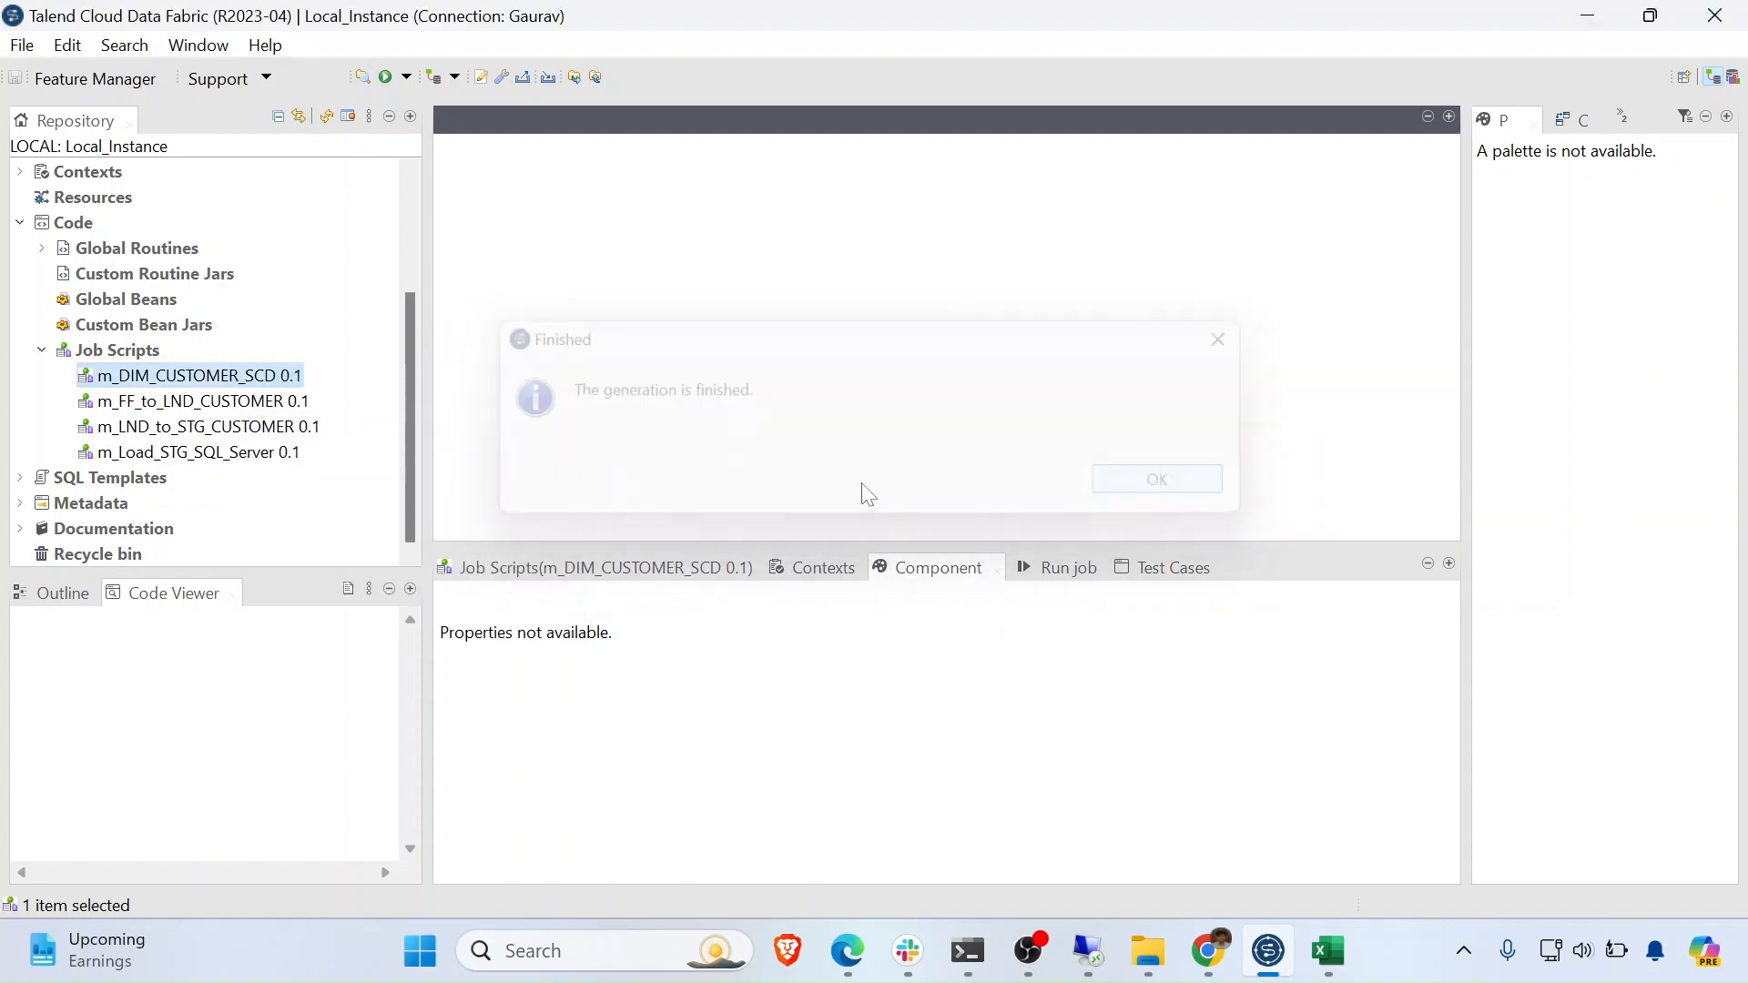
right_click(273, 401)
click(312, 449)
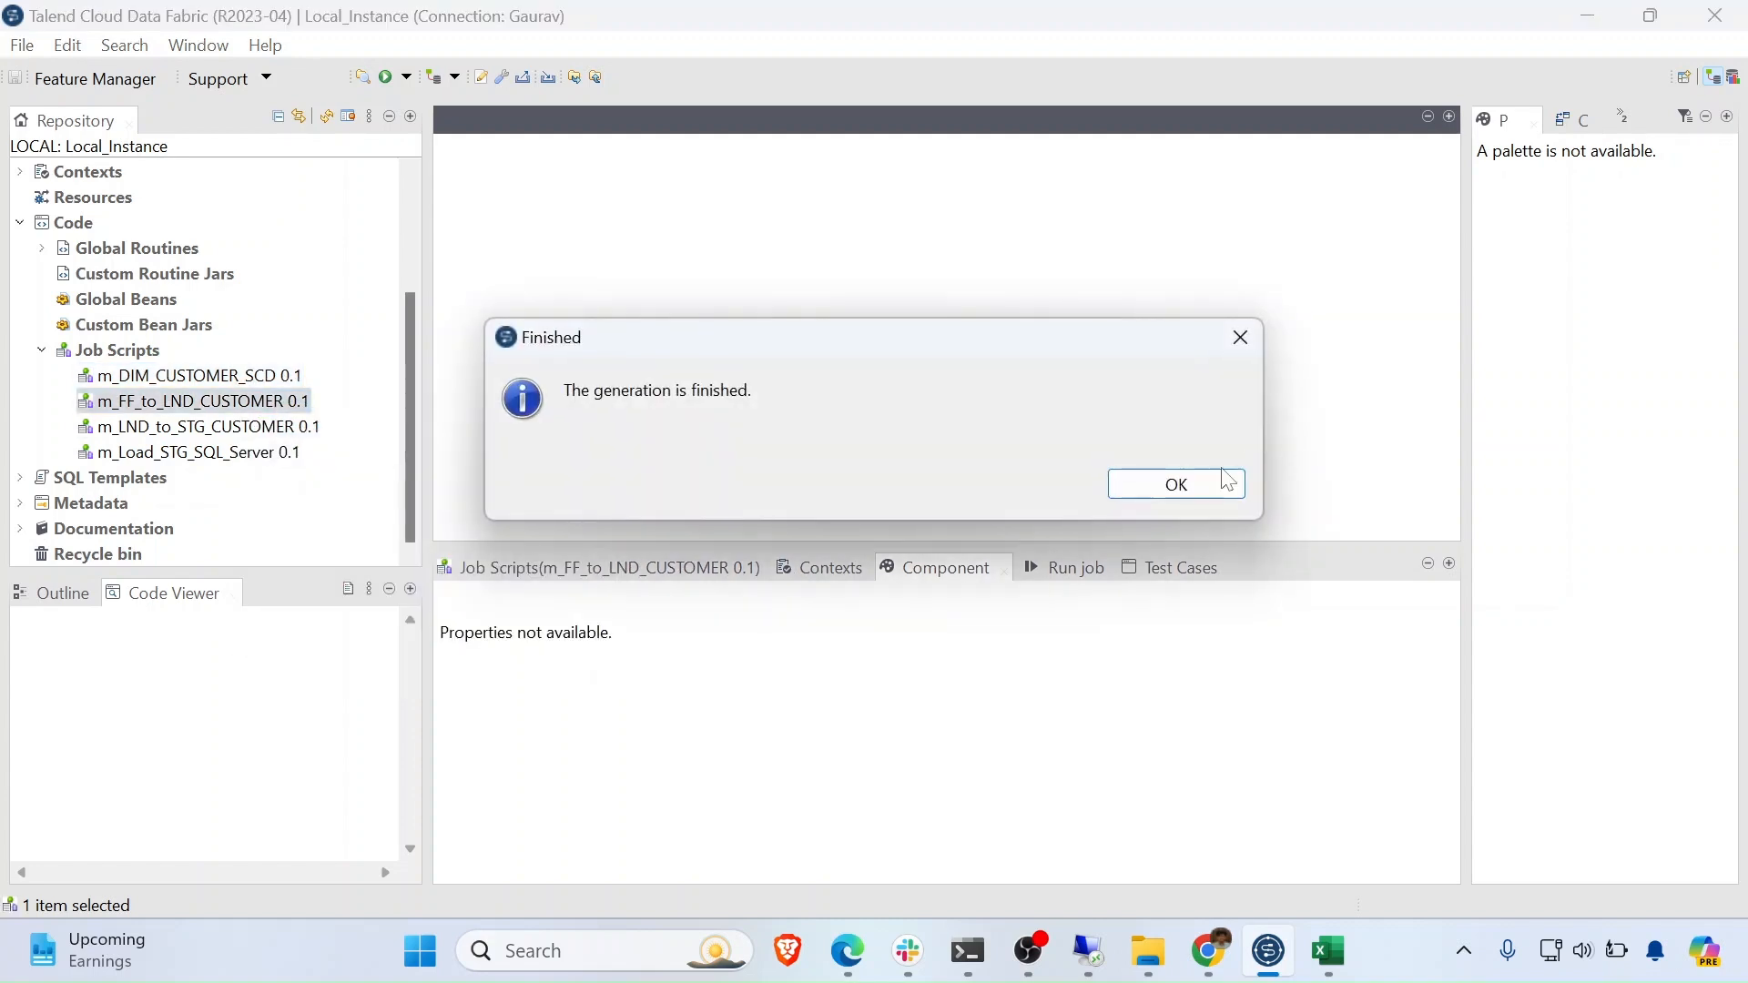
click(1225, 484)
- Generate jobs from m_LND_to_STG_CUSTOMER and m_Load_STG_SQL_Server, then expand Standard job designs
click(250, 427)
right_click(250, 428)
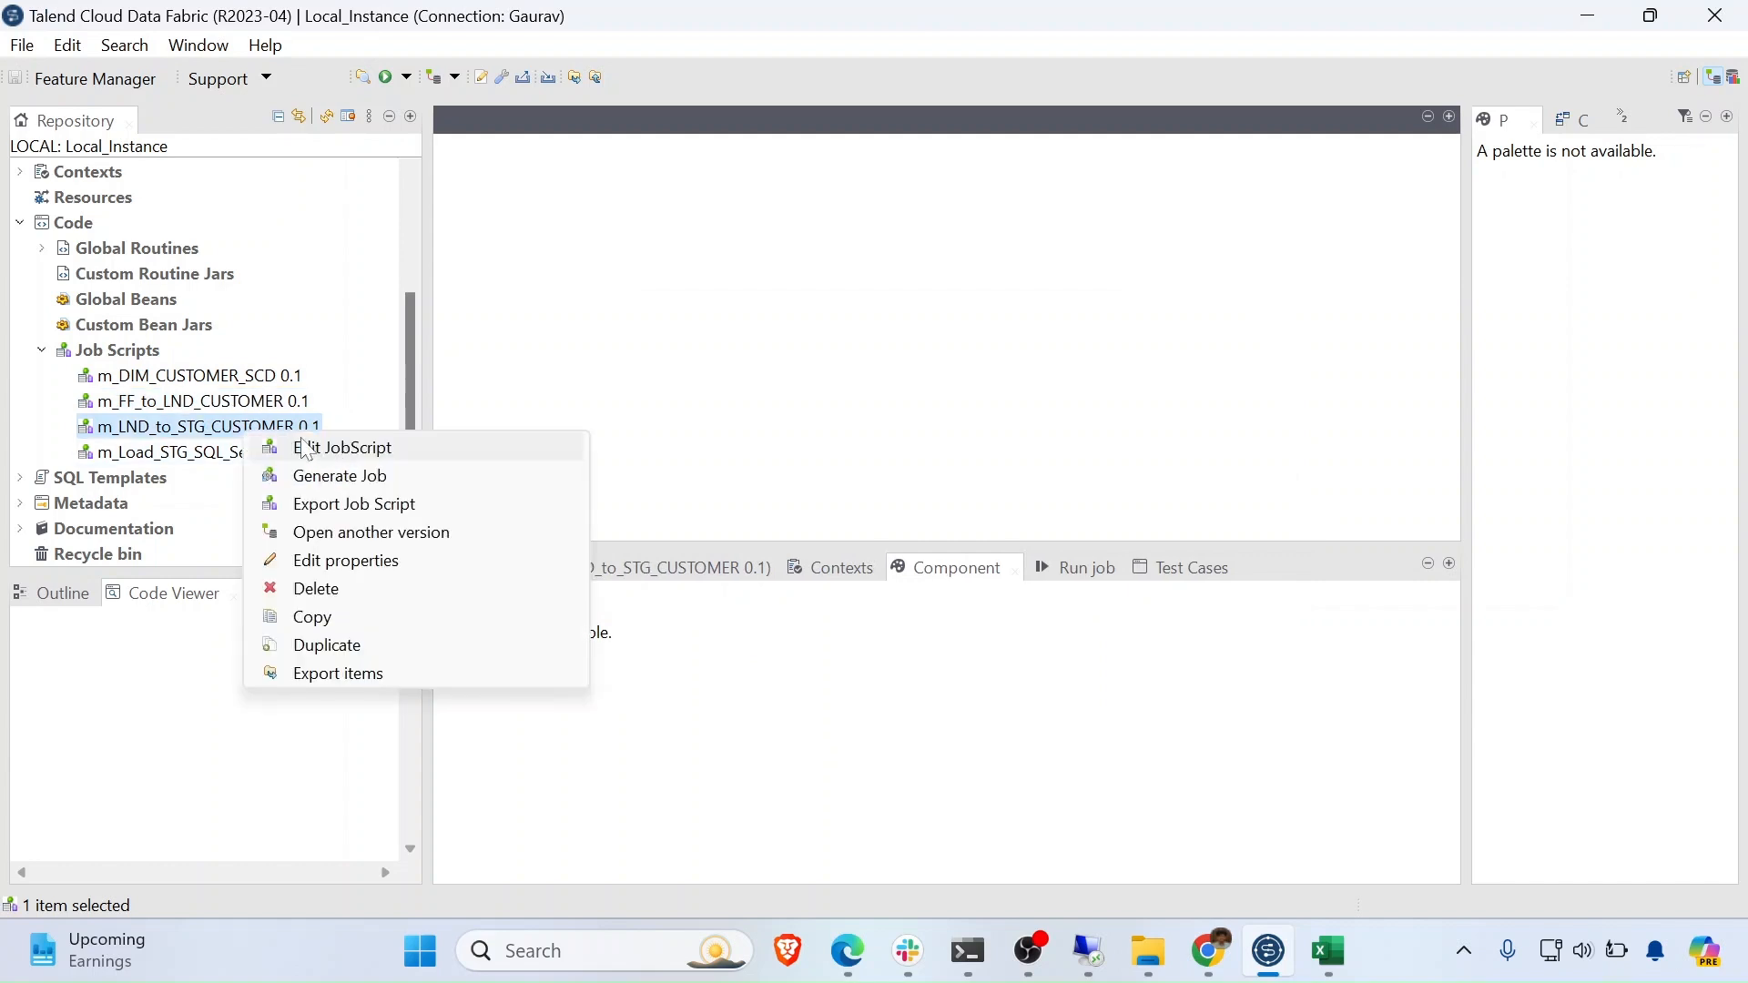
click(339, 475)
click(1193, 490)
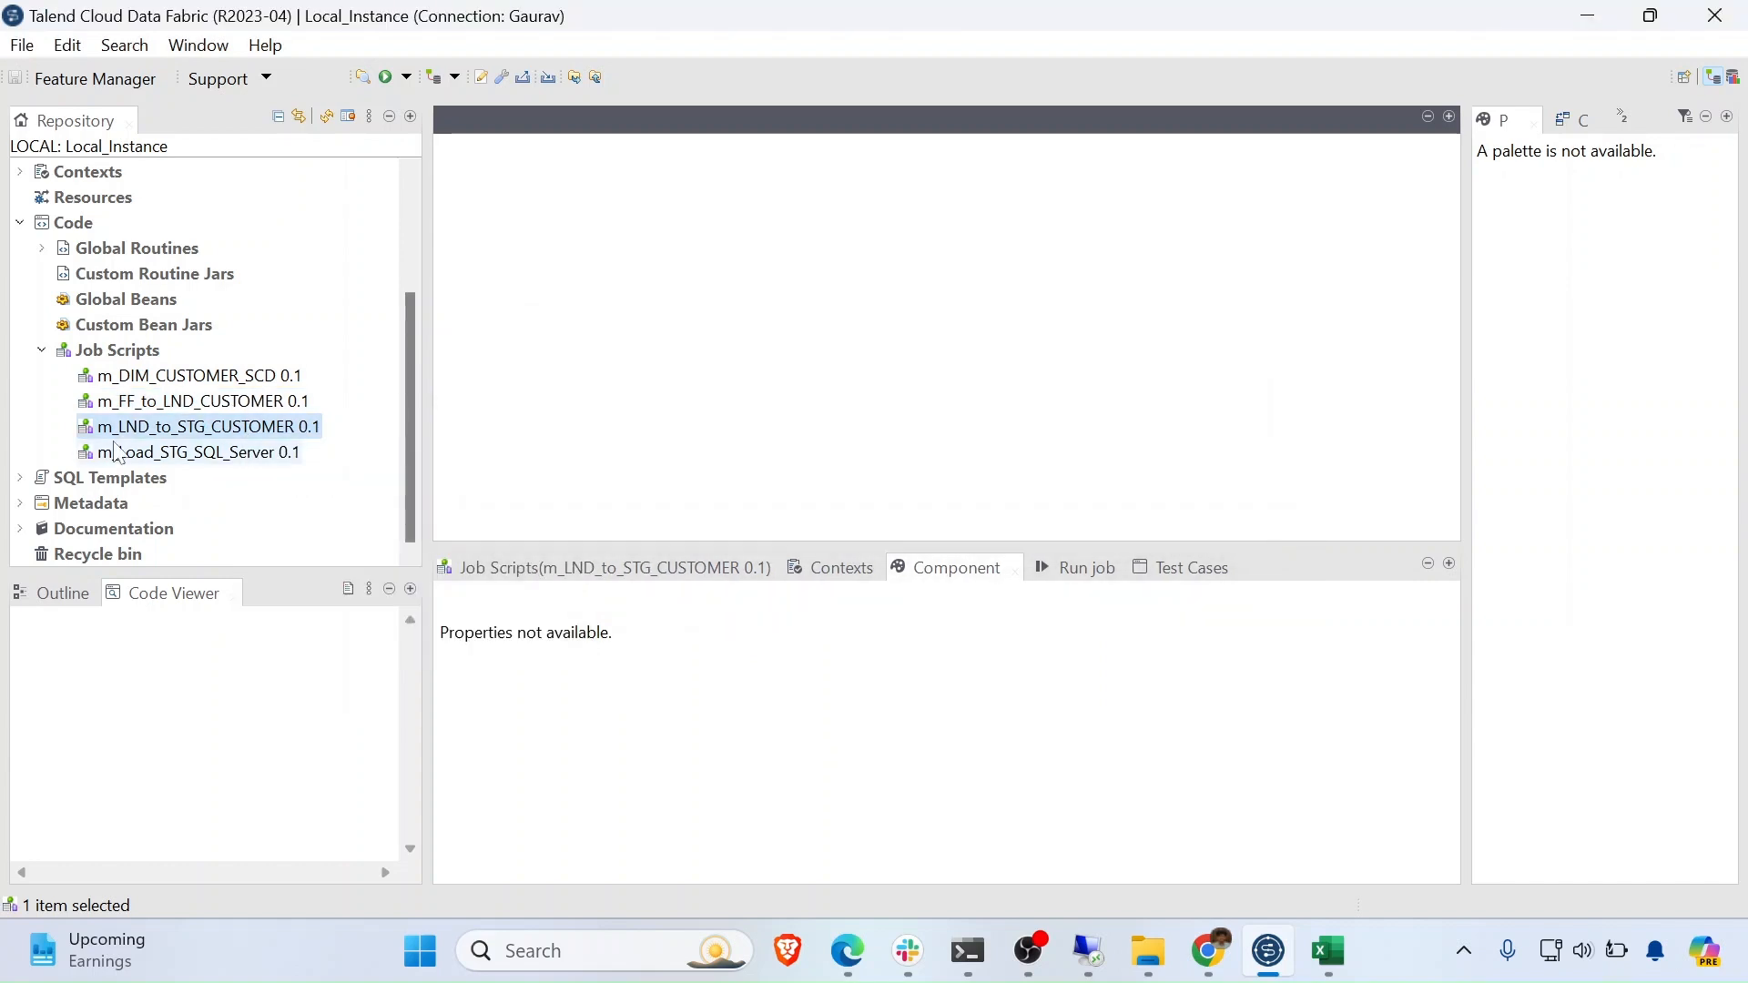
click(116, 453)
right_click(116, 452)
click(255, 493)
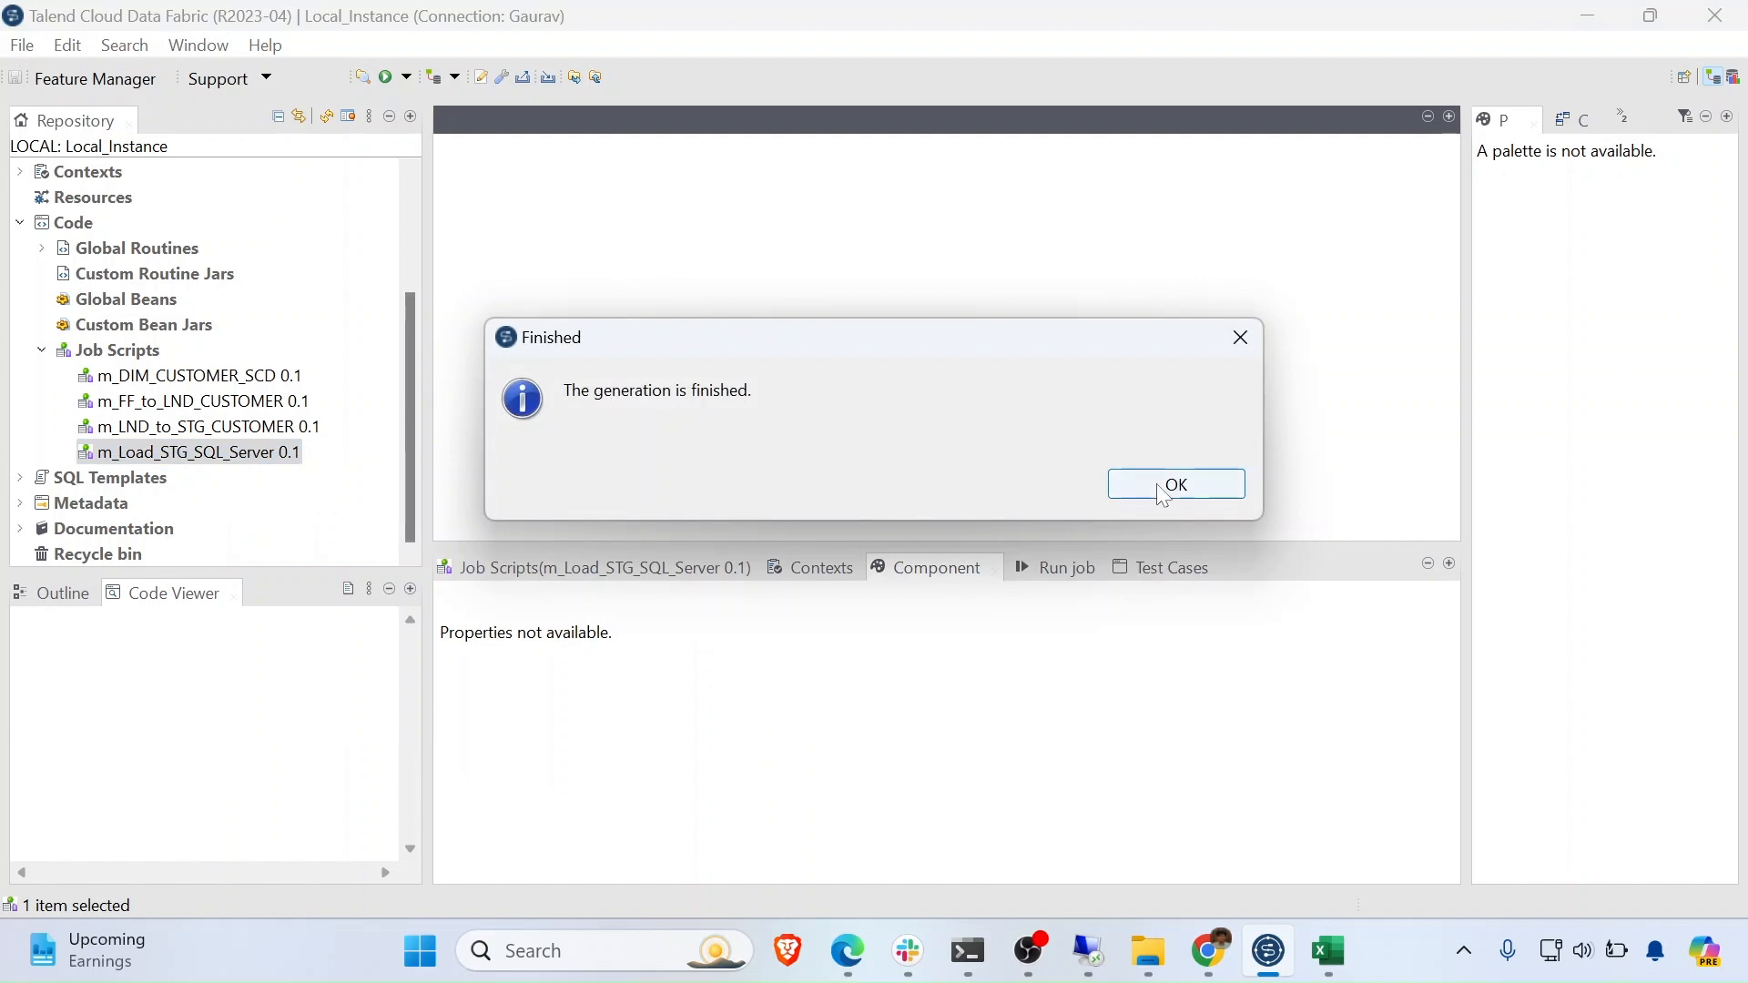
click(1164, 492)
scroll(219, 446, up, 3)
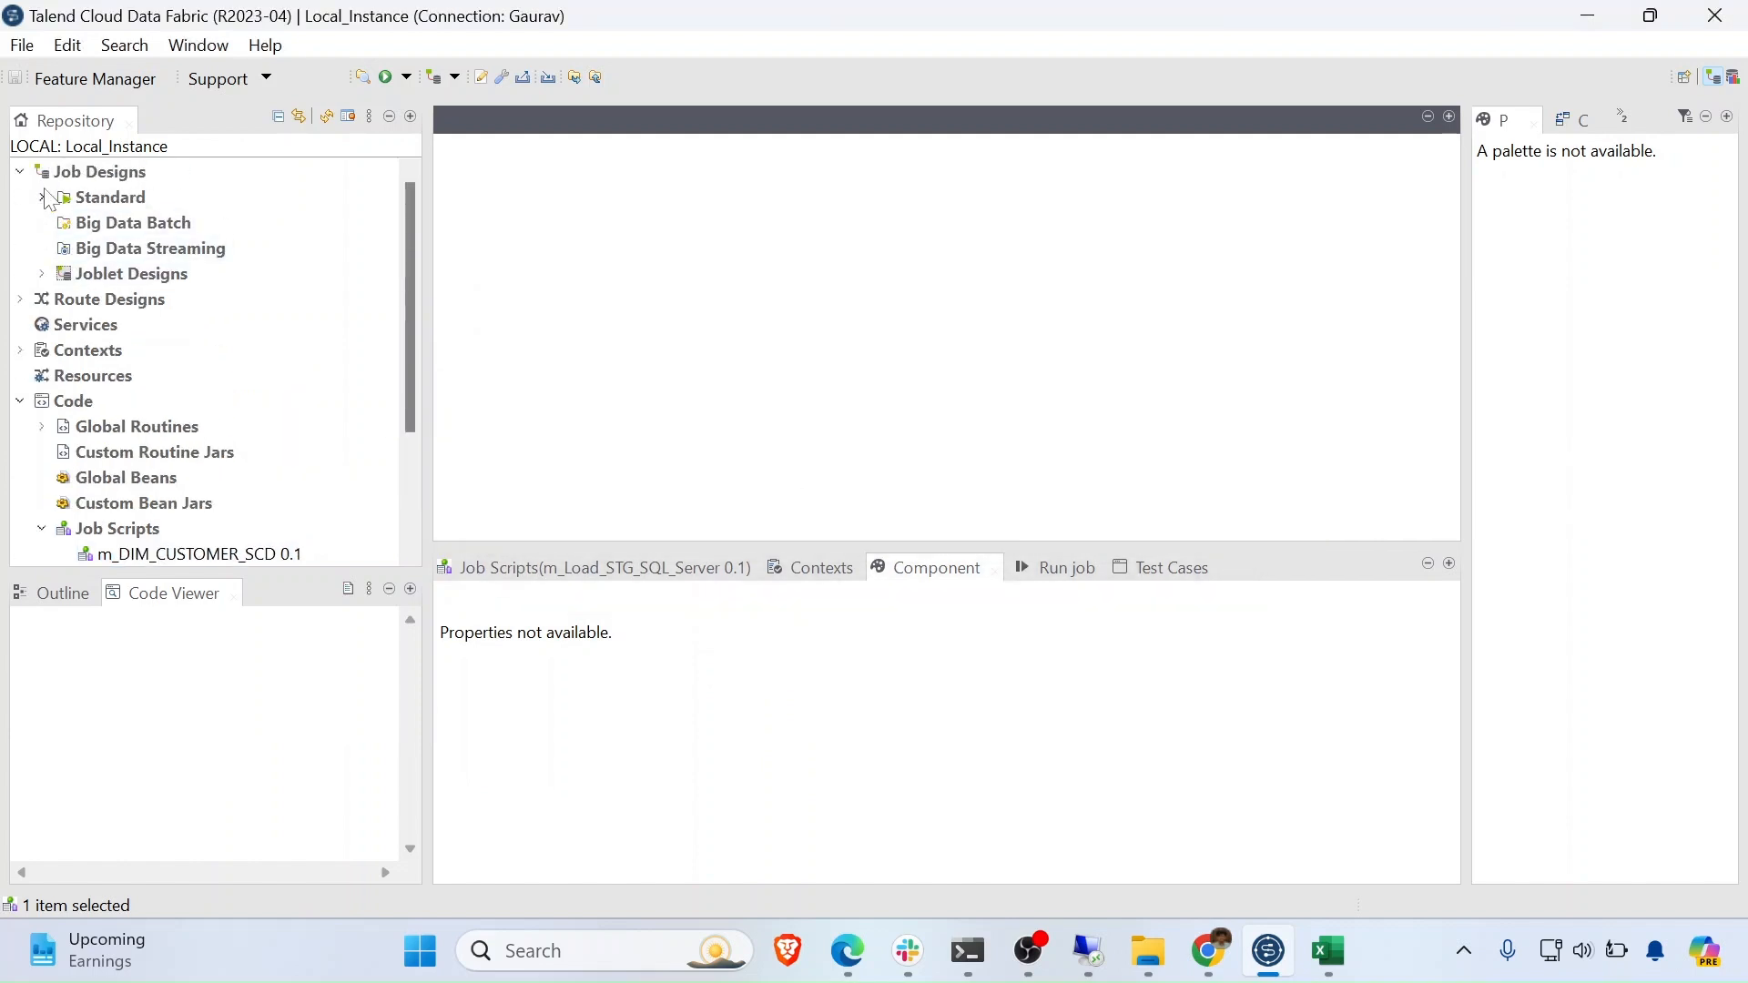
click(43, 196)
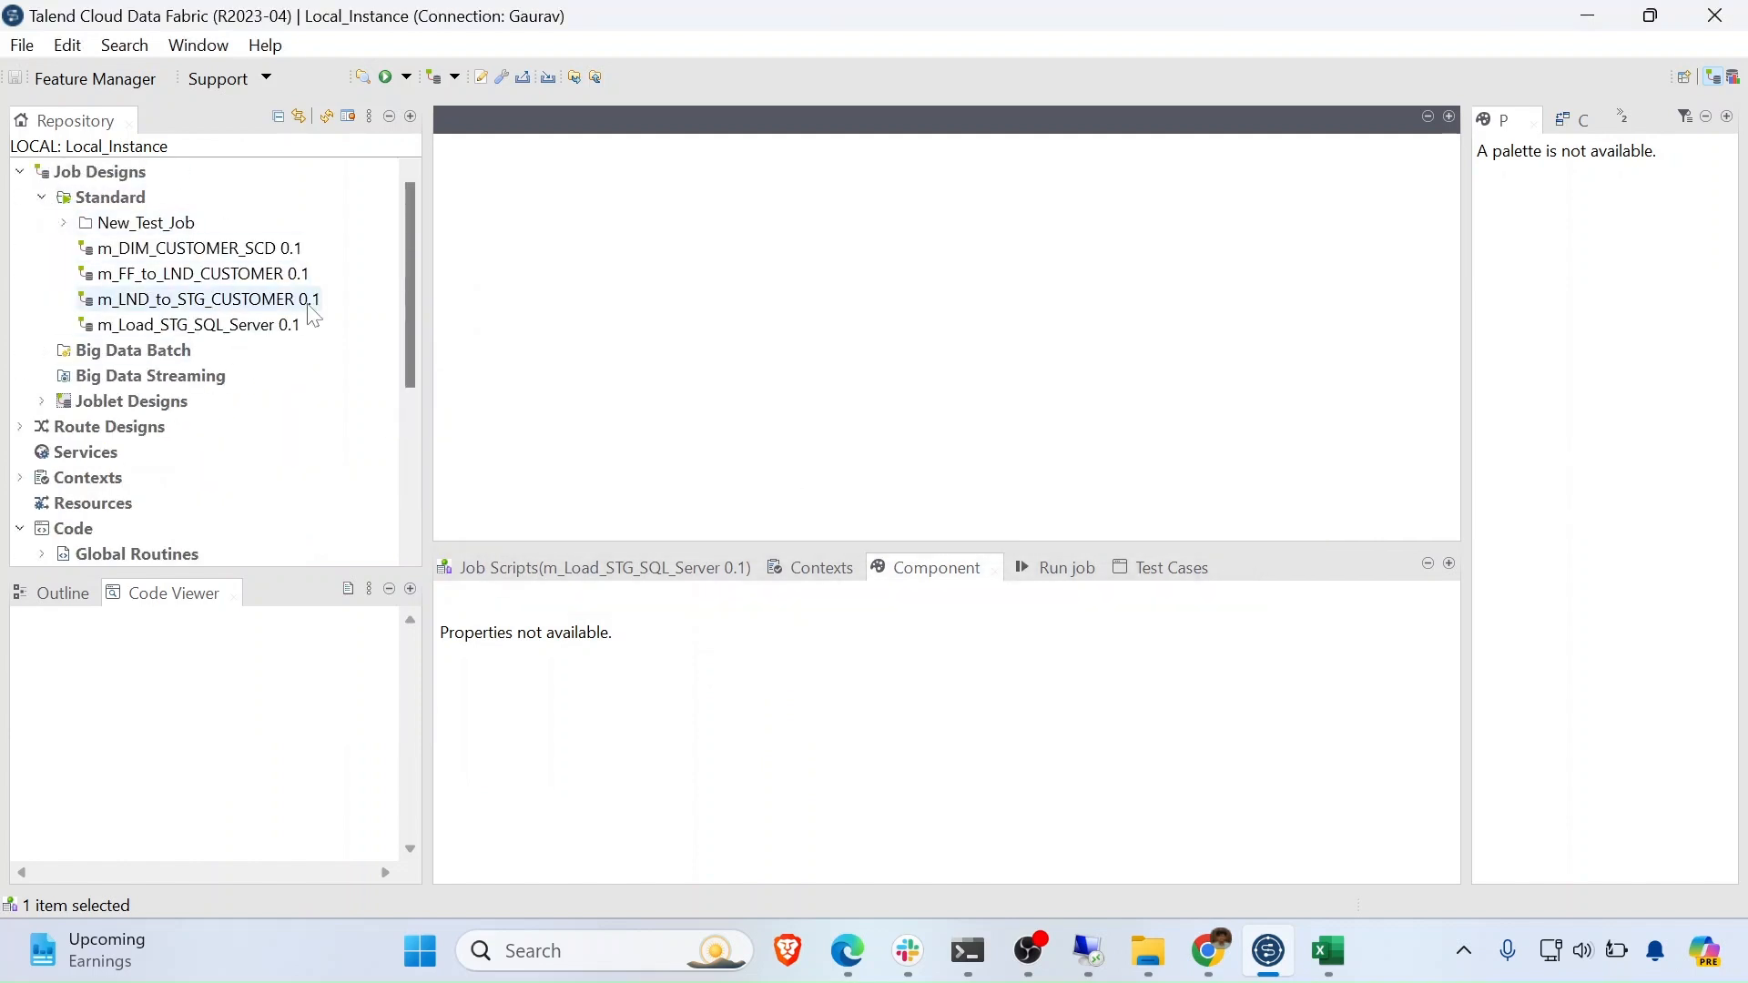
- Open the m_DIM_CUSTOMER_SCD job design to review its flow, then open m_Load_STG_SQL_Server
double_click(199, 257)
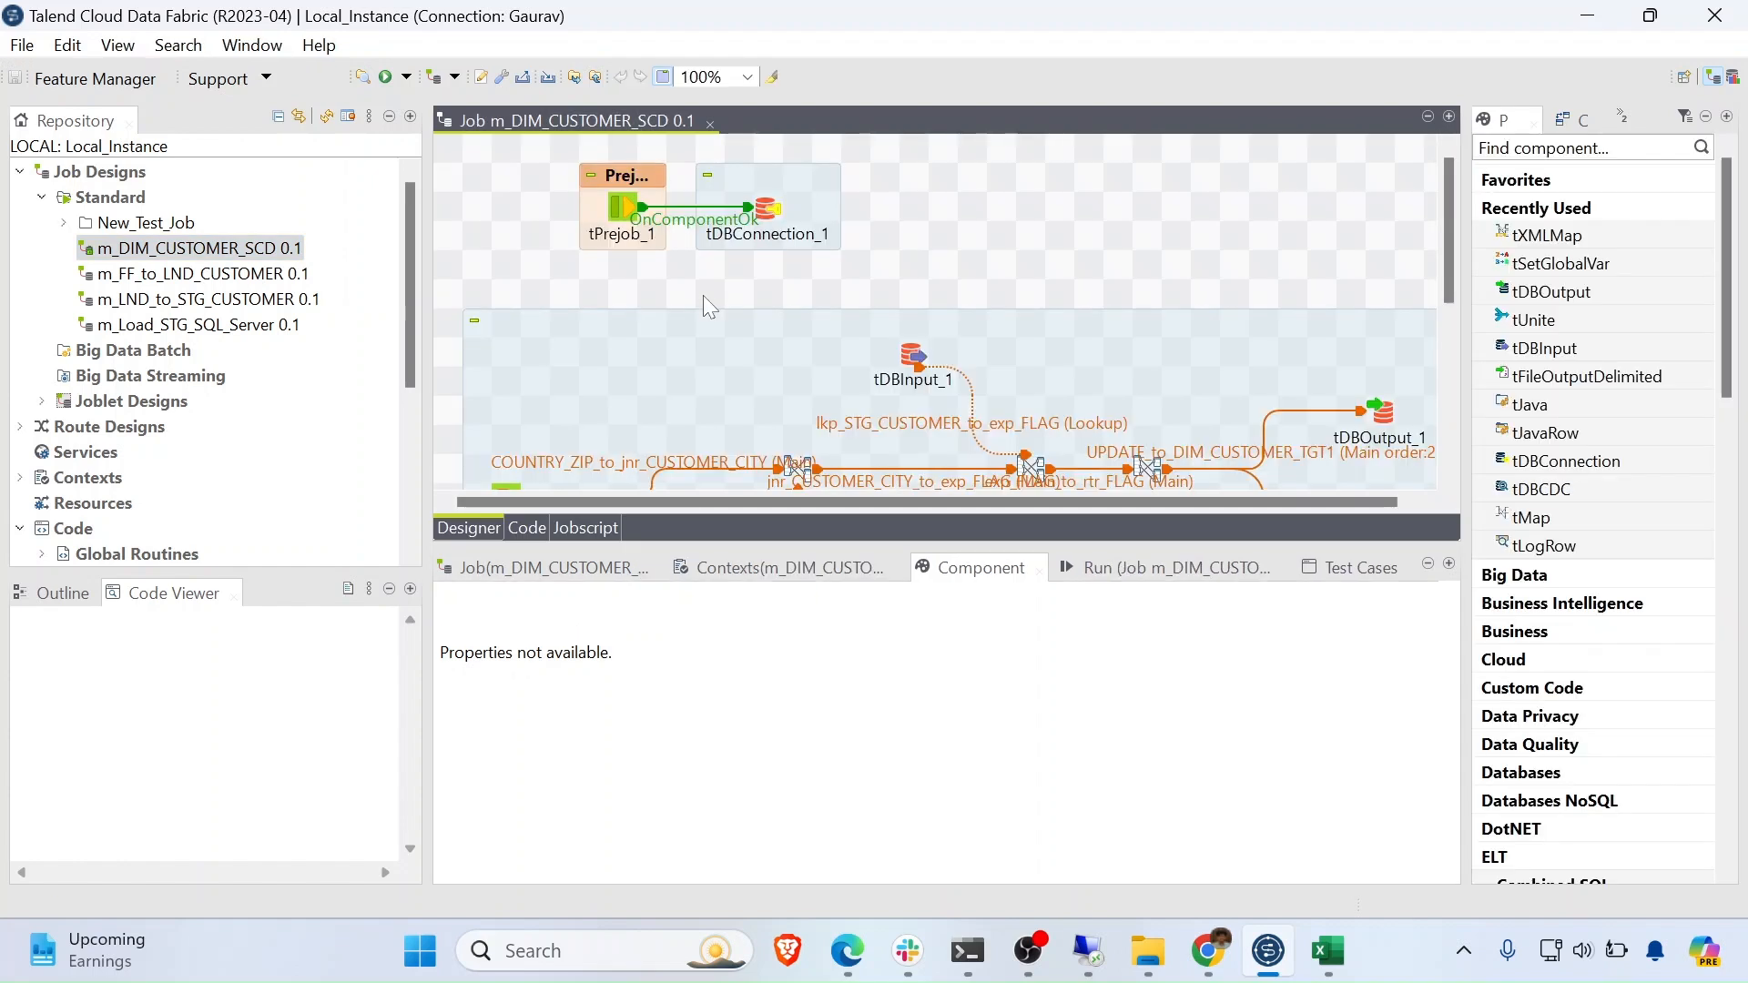
scroll(703, 295, down, 1)
scroll(705, 299, up, 1)
scroll(729, 239, down, 8)
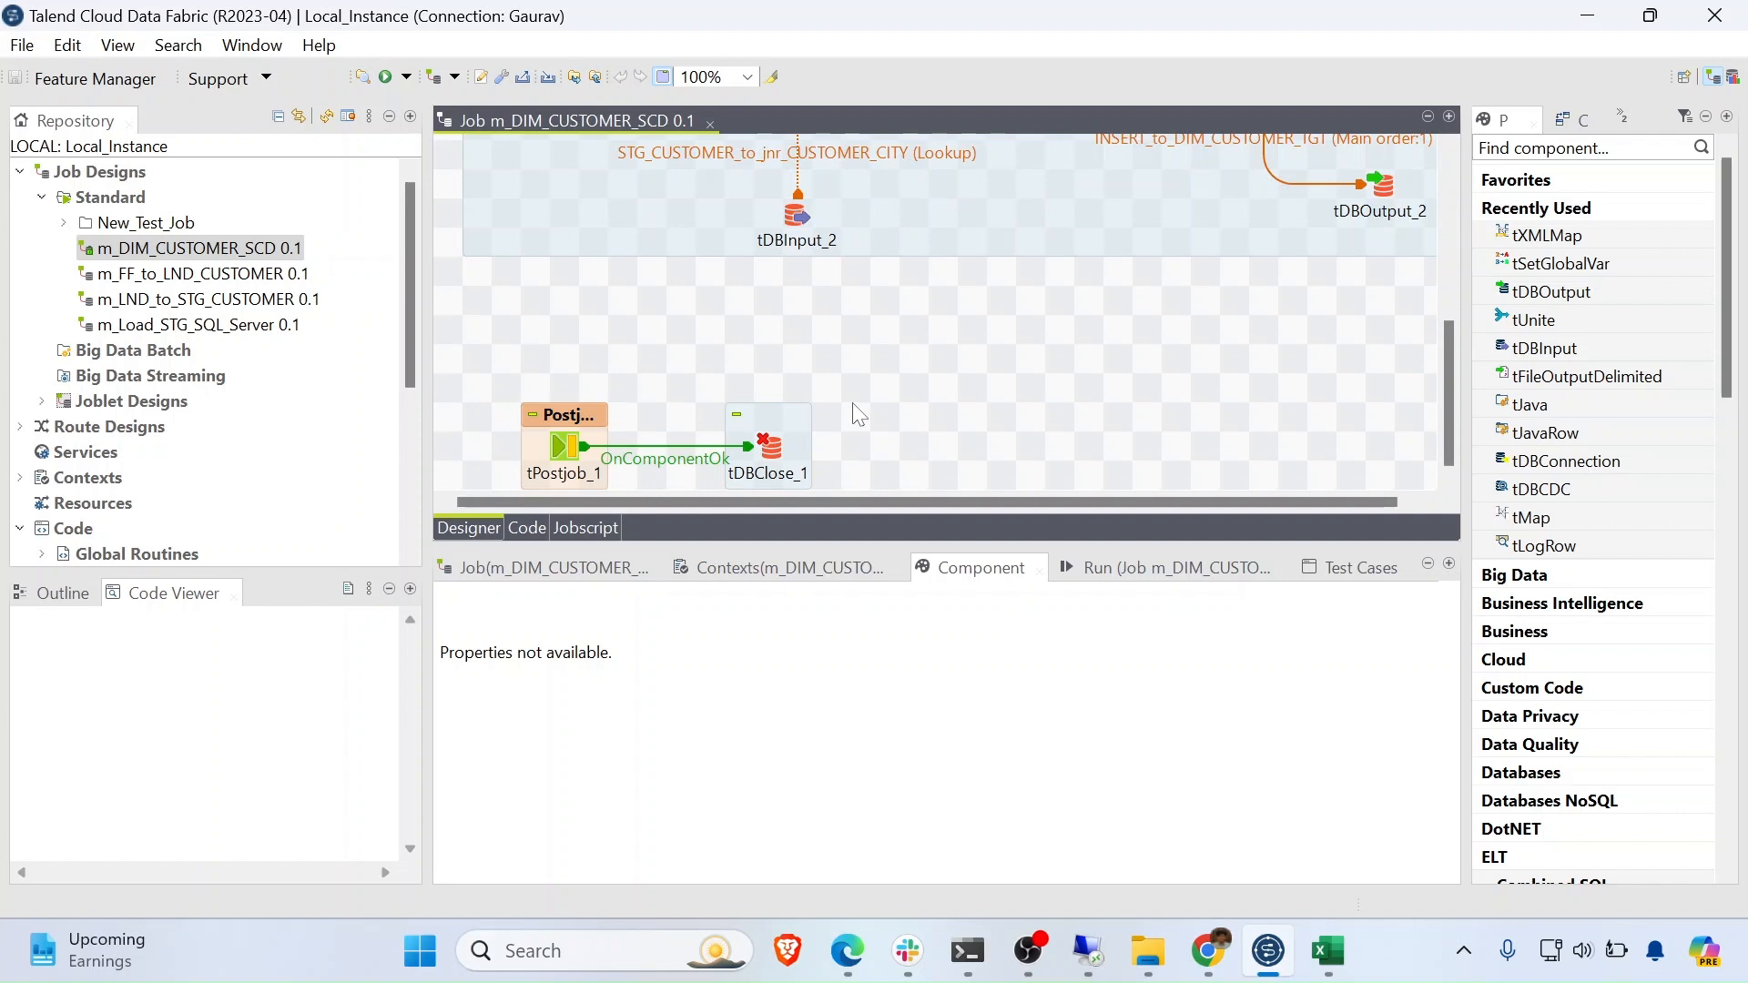
click(205, 329)
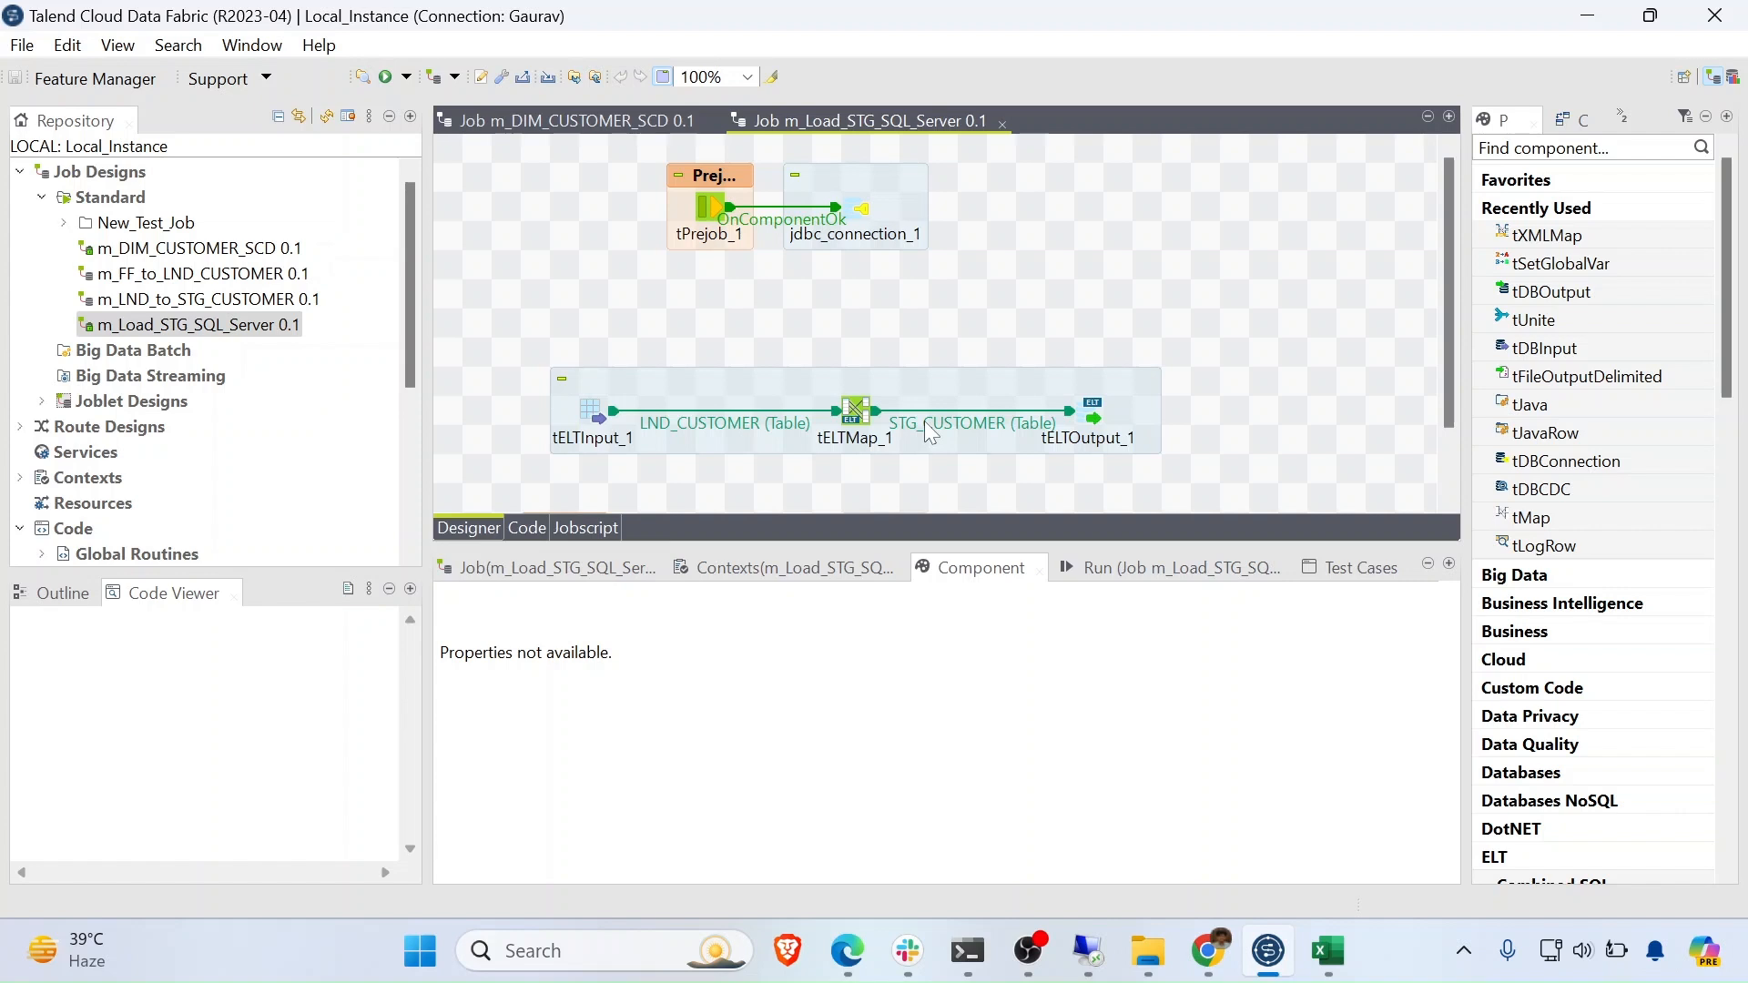
- Open MsSQL 0.1 from New_Test_Job, then select MsSql_Target and Oracle_Target in File Explorer
click(69, 235)
click(64, 223)
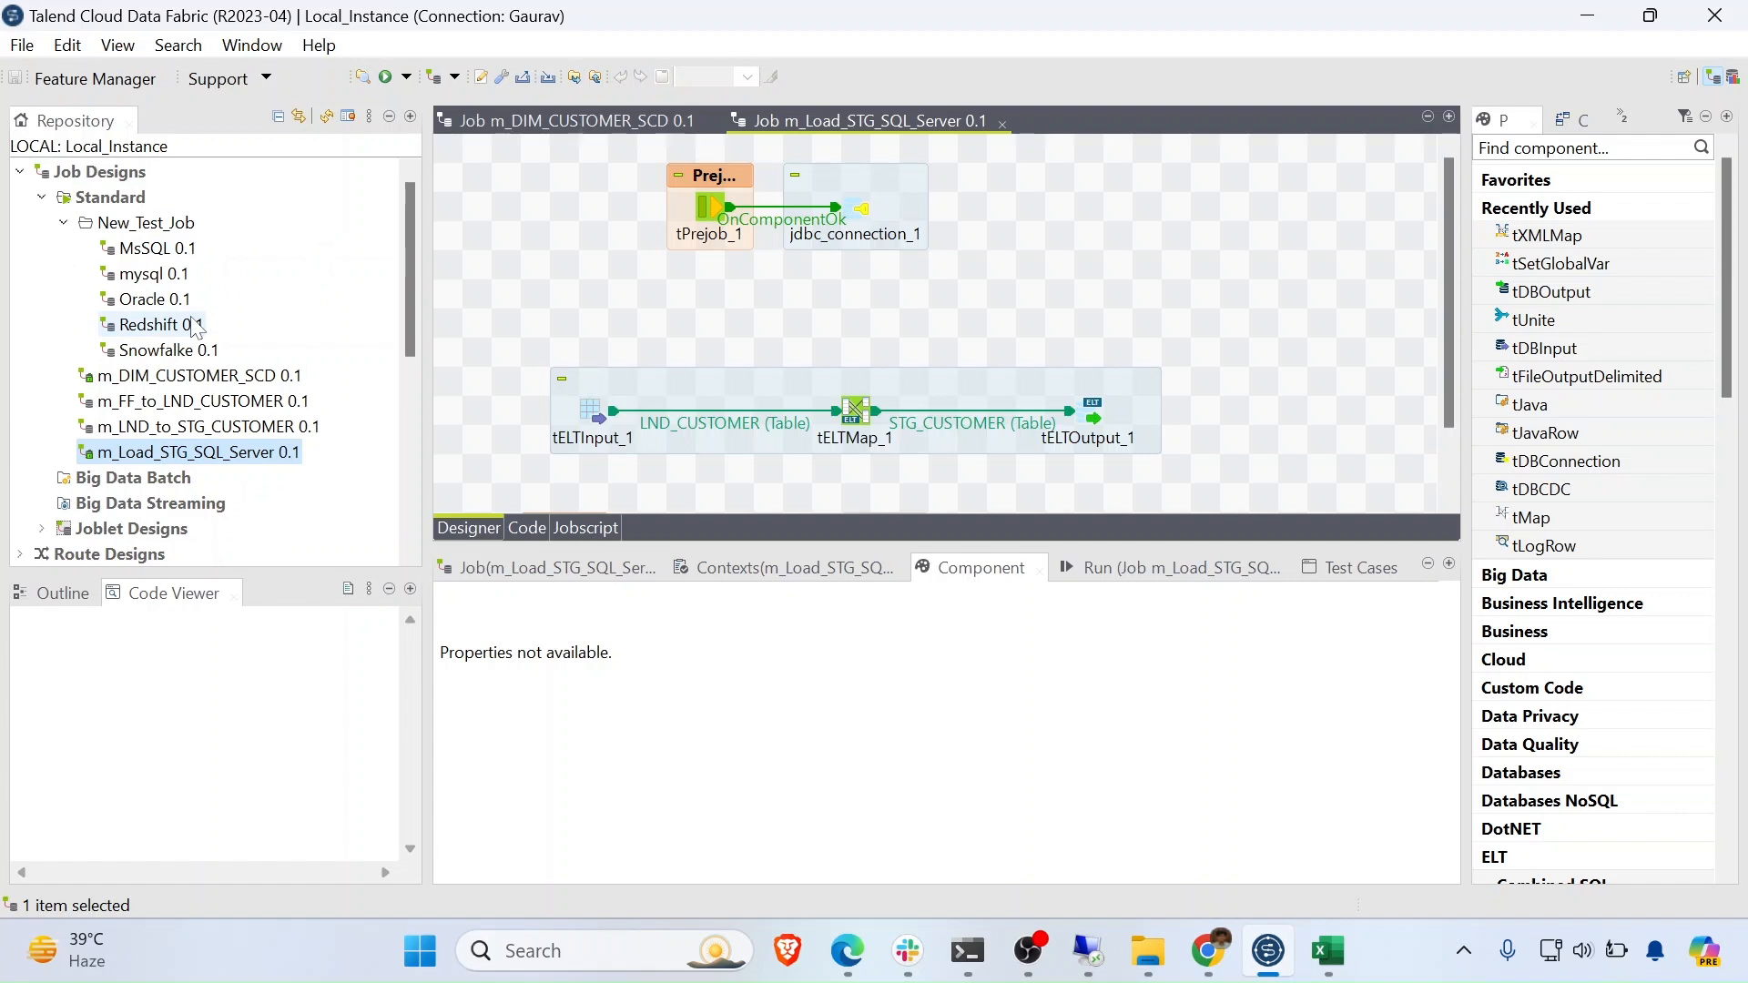
double_click(157, 247)
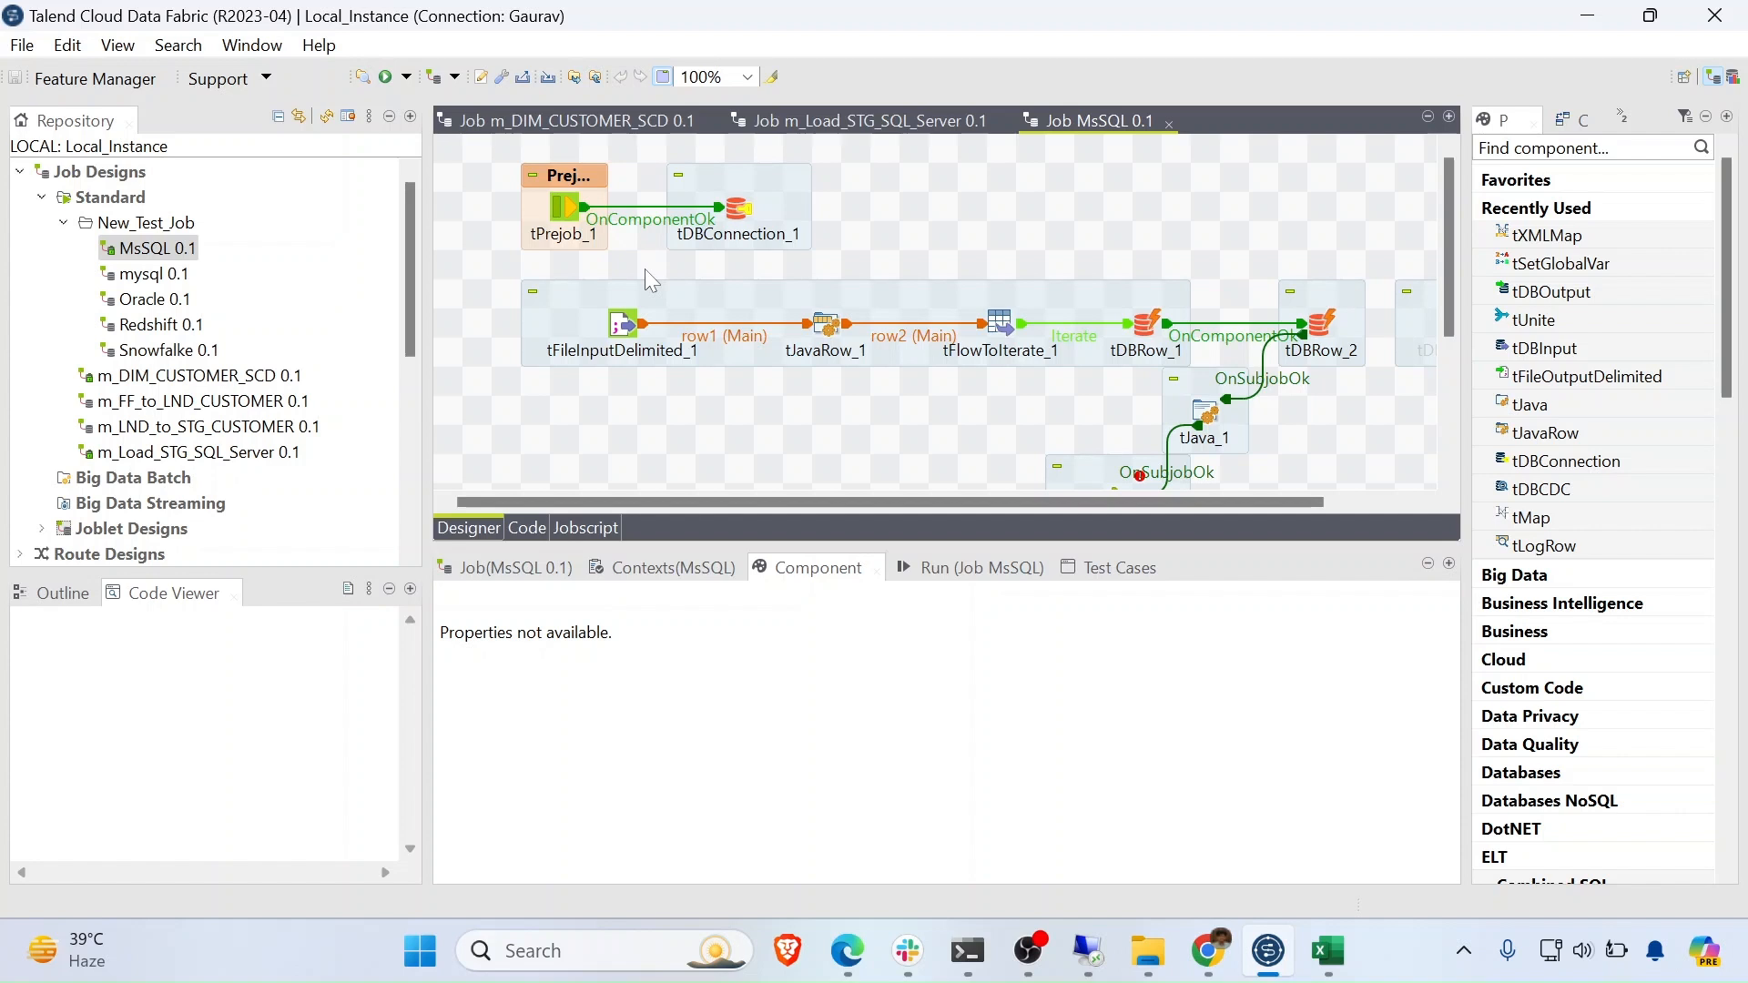
key(alt+Tab)
drag(624, 415, 609, 276)
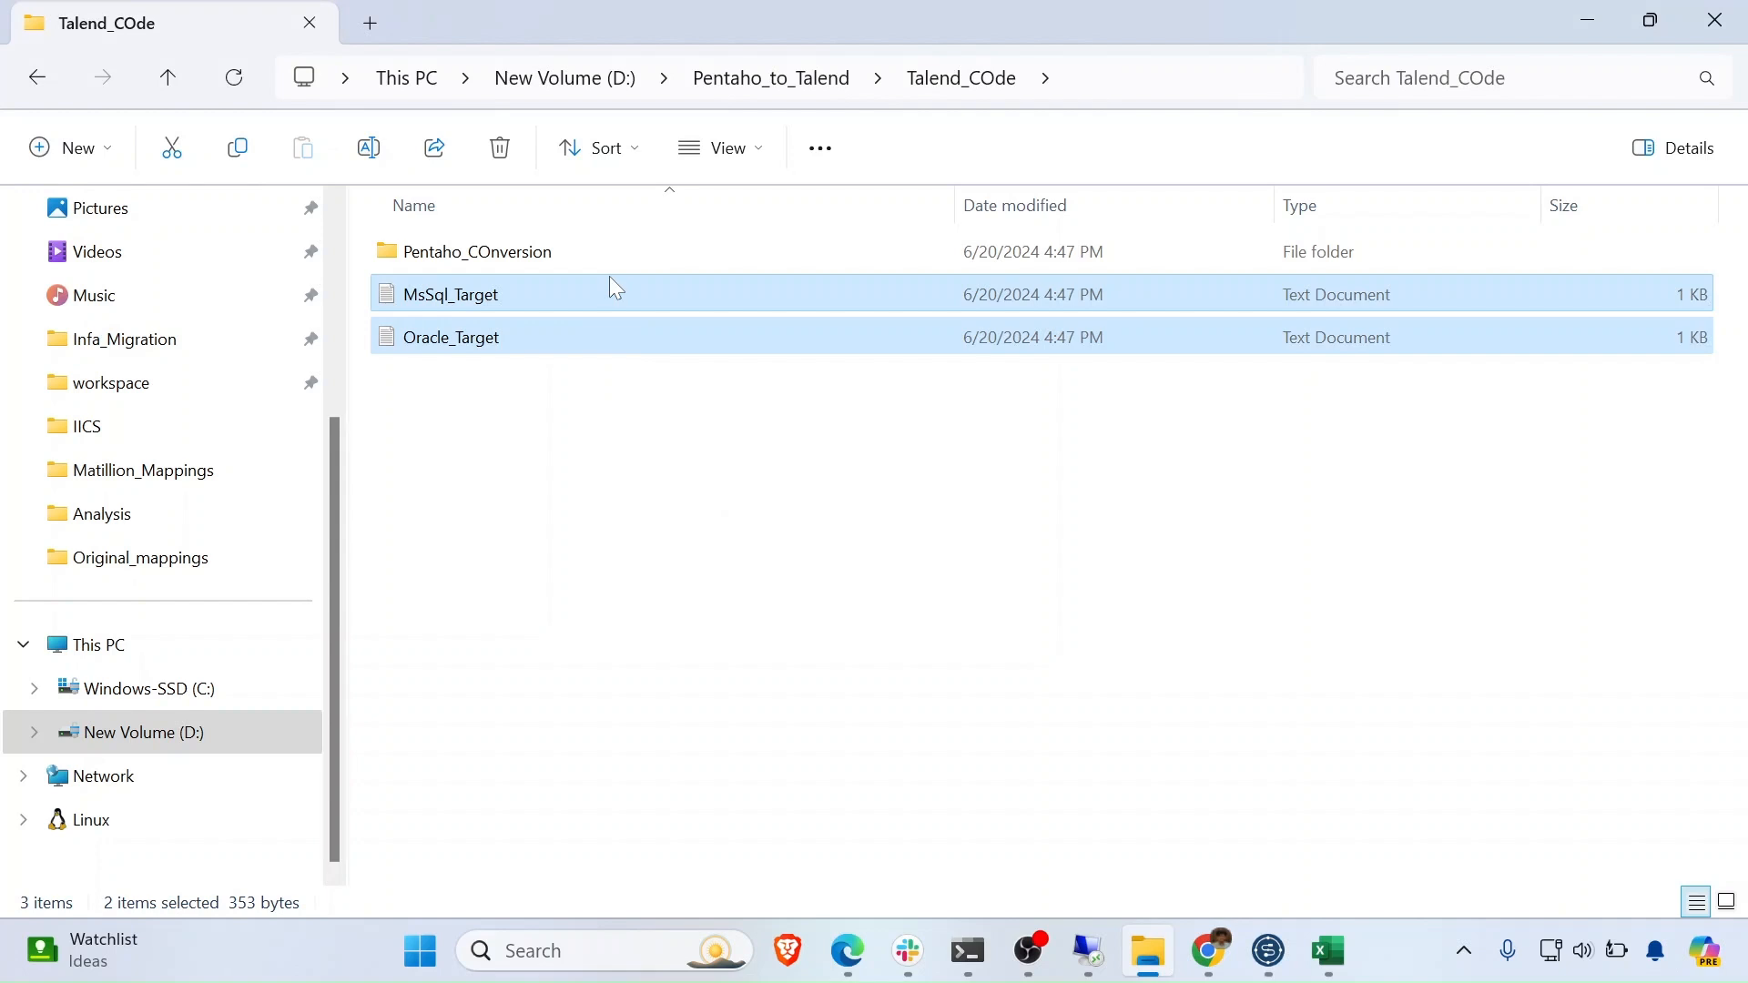
- Open MsSql_Target in Notepad to read its table names, job names and table keys
click(537, 305)
double_click(534, 299)
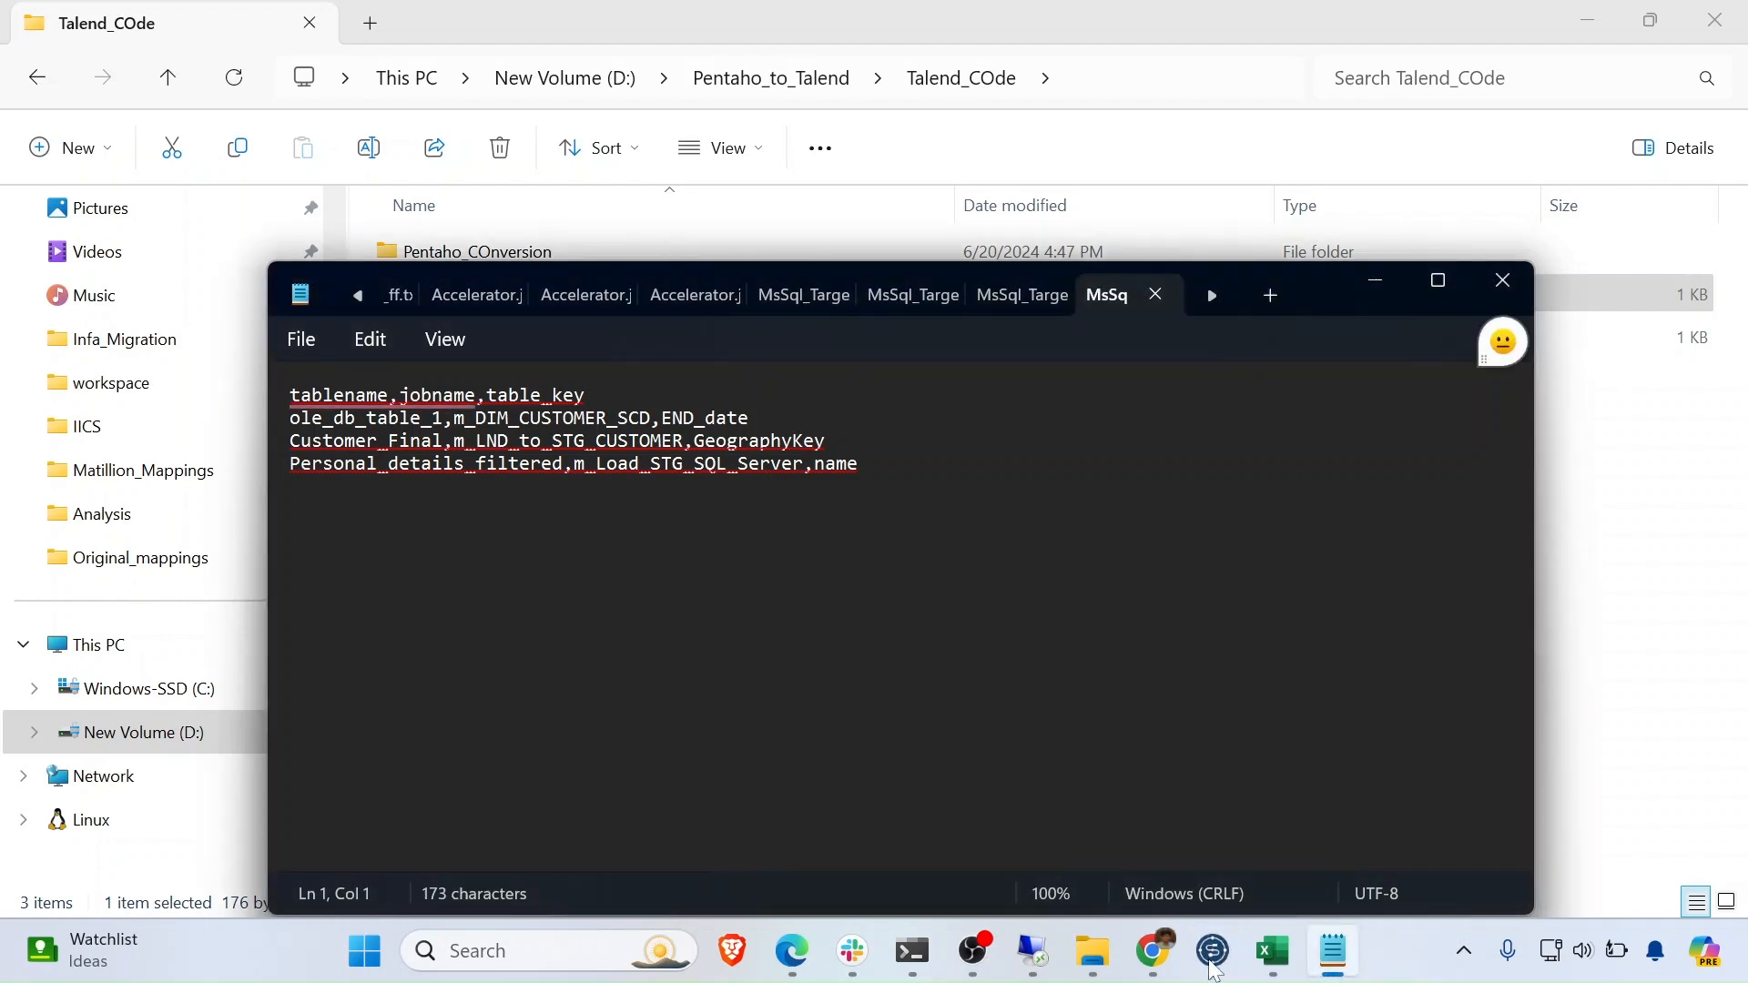
click(1215, 967)
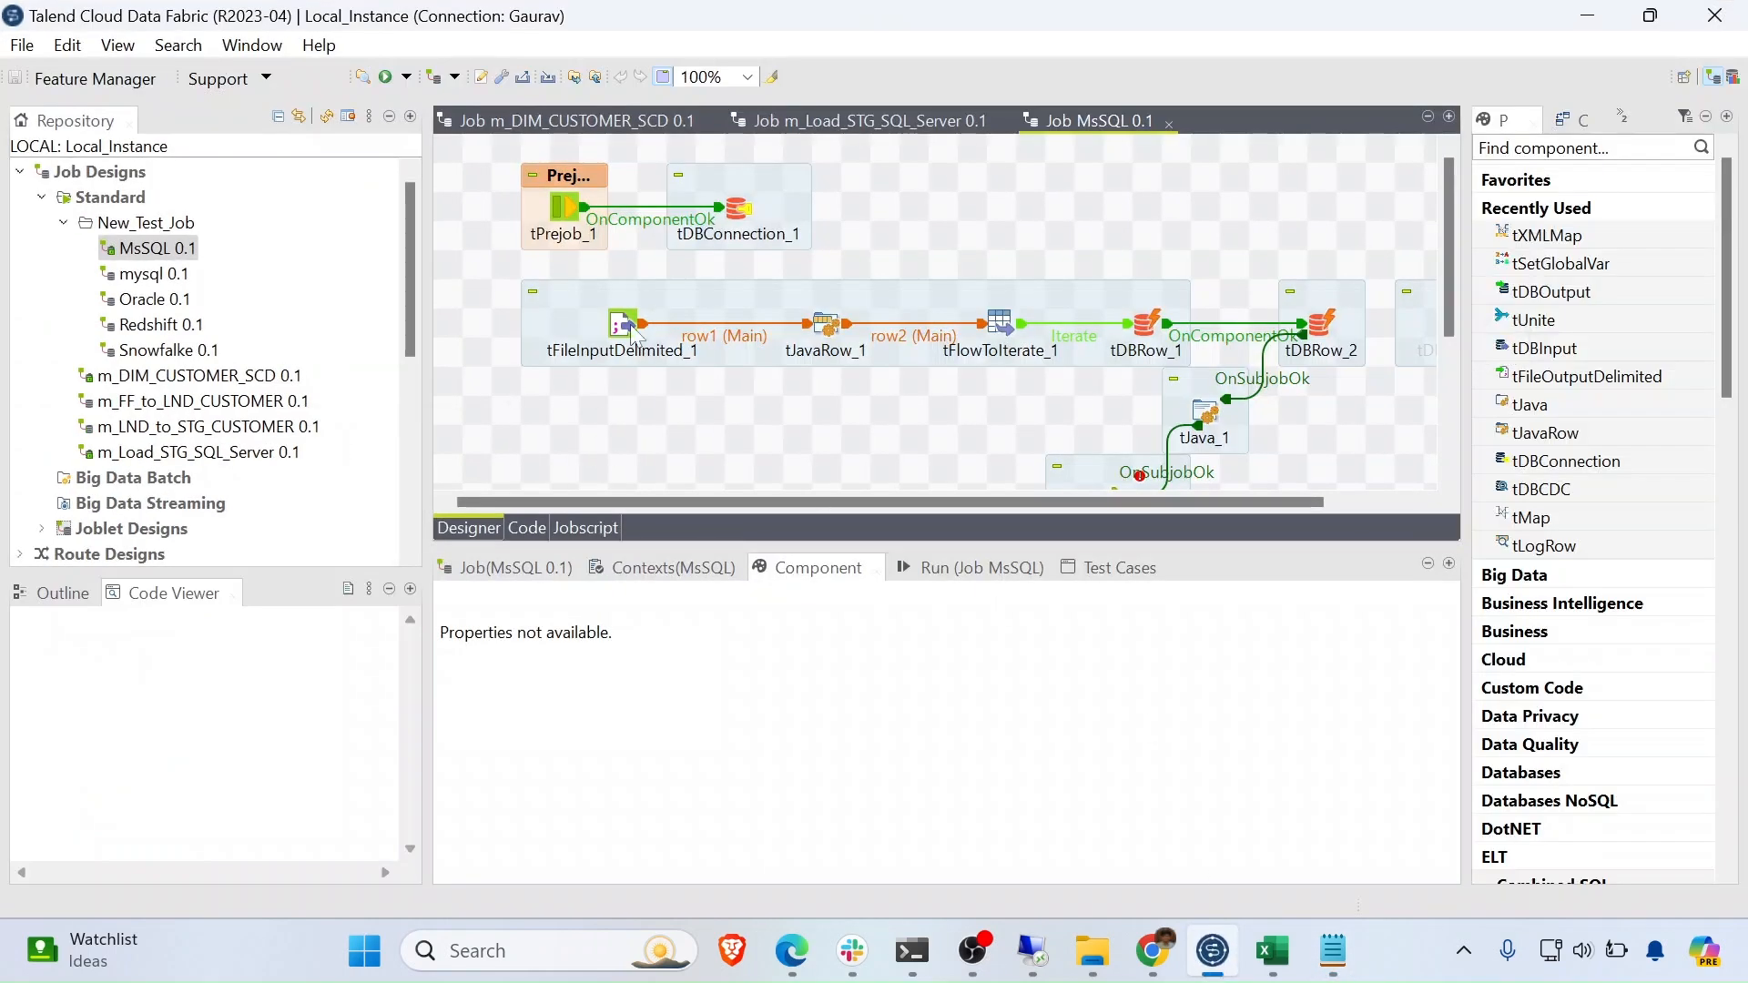